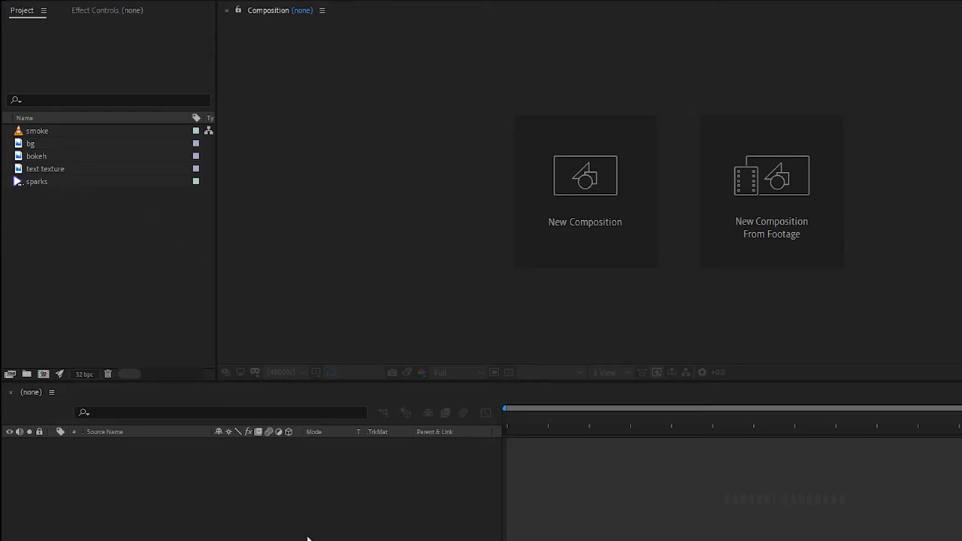
Step: Create a 1920 x 1080, 30 fps, 6-second composition named main
click(533, 217)
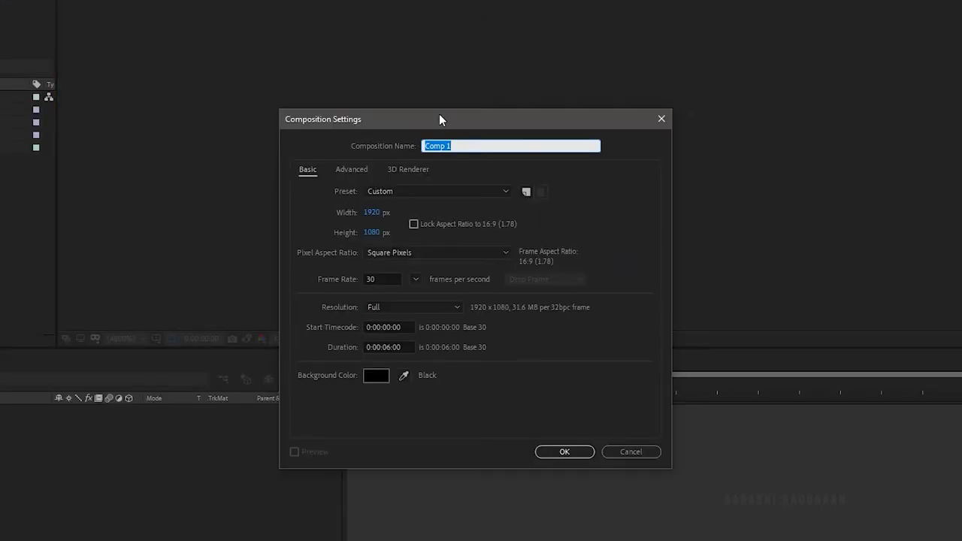
text(main)
click(585, 453)
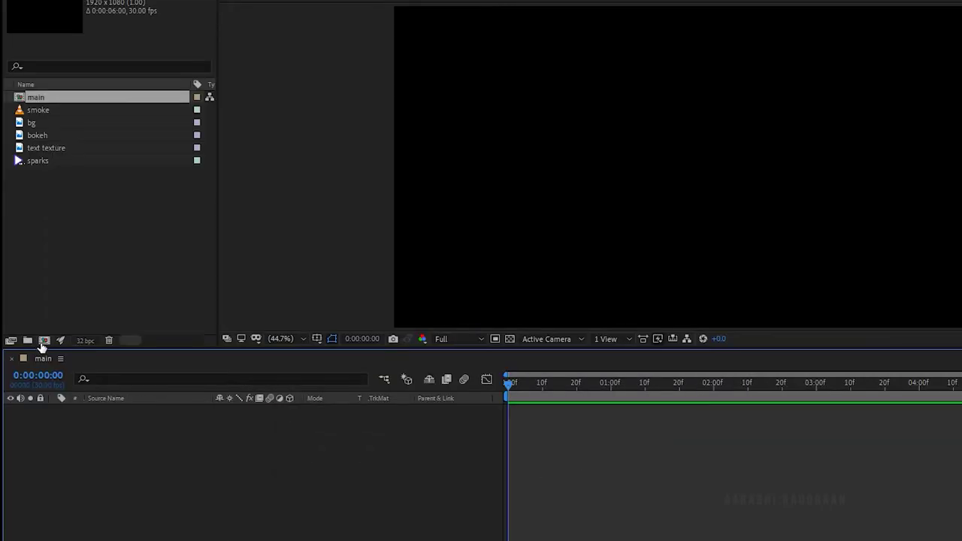
Step: Create a second composition named seq 1 at 1920 x 1080, 30 fps and 6 seconds long
click(44, 341)
drag(607, 117, 694, 118)
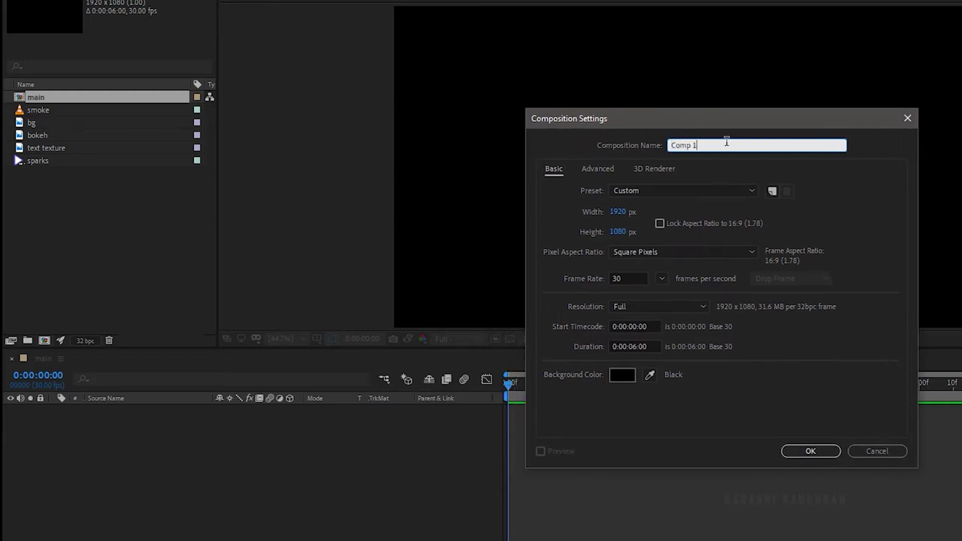
text(seq)
click(819, 455)
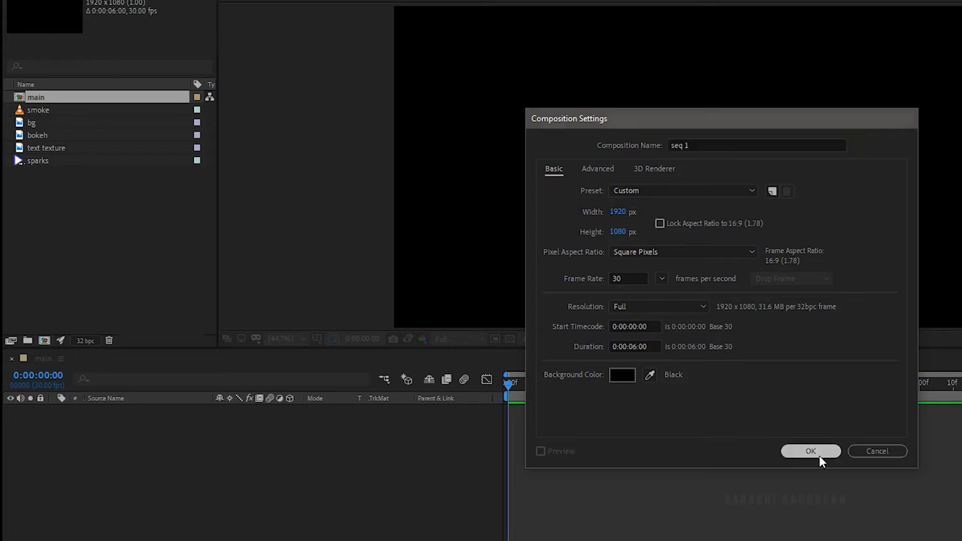
Step: Add a text layer in seq 1 reading THE and MAN on two lines with centered paragraph alignment
right_click(203, 480)
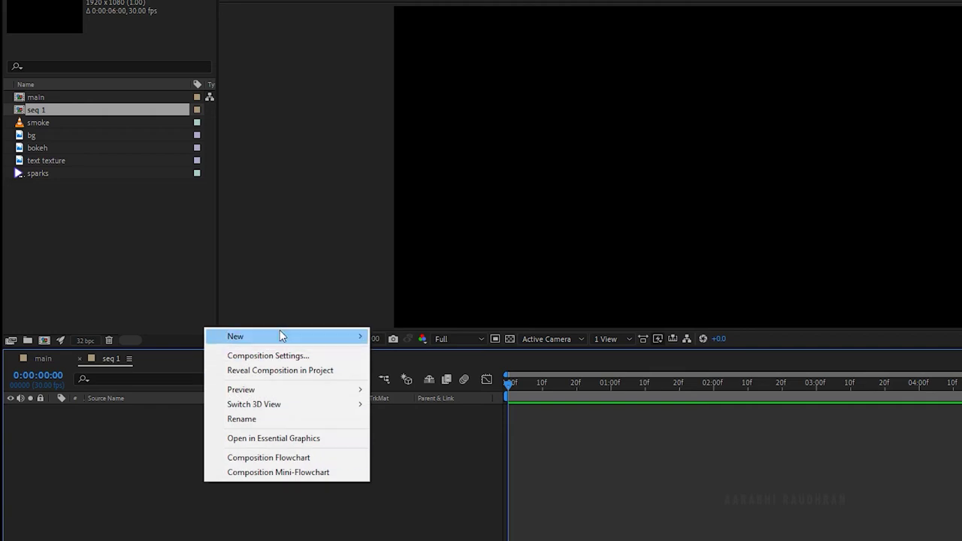
mouse_move(281, 337)
click(423, 358)
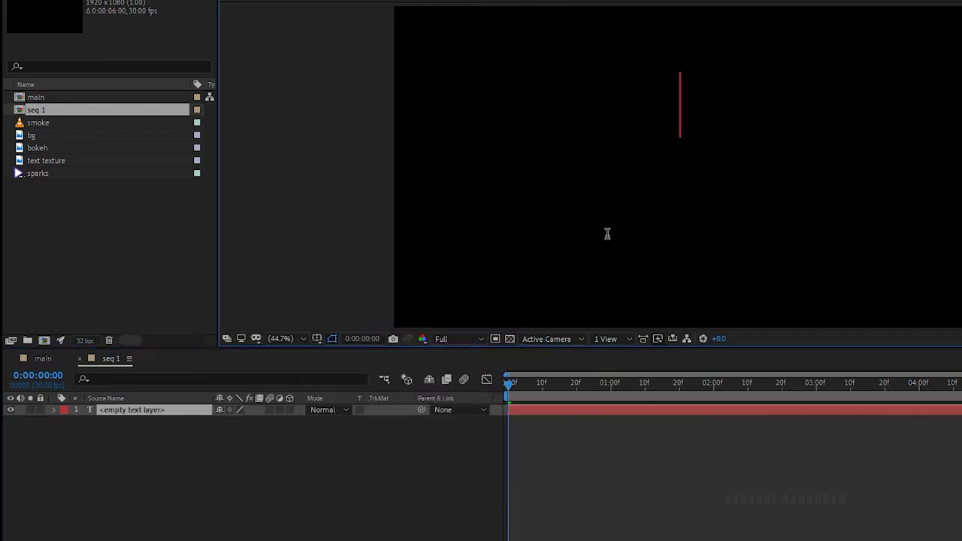
text(THE)
key(Return)
text(MAN)
key(ctrl+shift+c)
Step: Format MAN at 35 px size, 300 px leading and 66 tracking, and THE at 399 px leading and 68 tracking
key(ctrl+a)
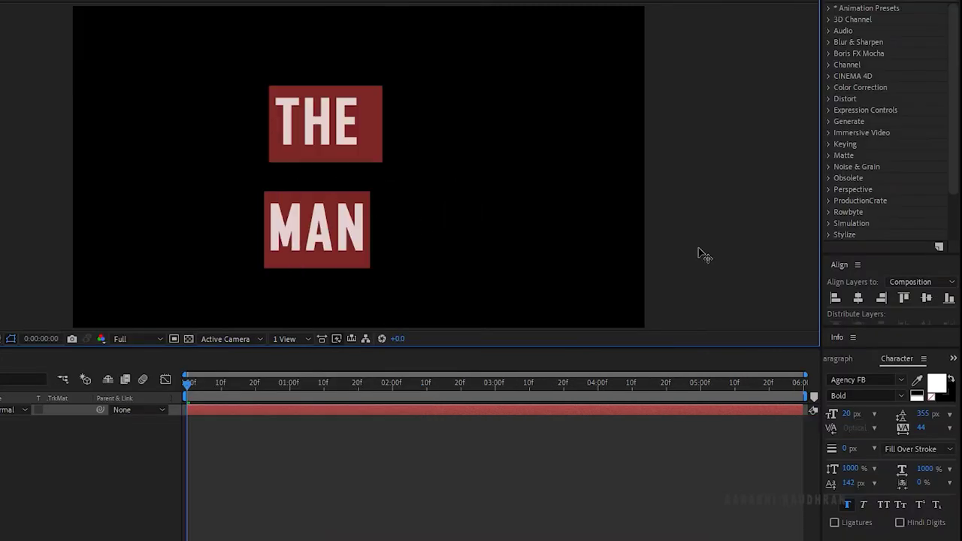
mouse_move(923, 414)
mouse_down()
mouse_move(876, 434)
mouse_move(854, 416)
mouse_move(950, 412)
mouse_move(937, 428)
mouse_up()
double_click(313, 110)
double_click(249, 193)
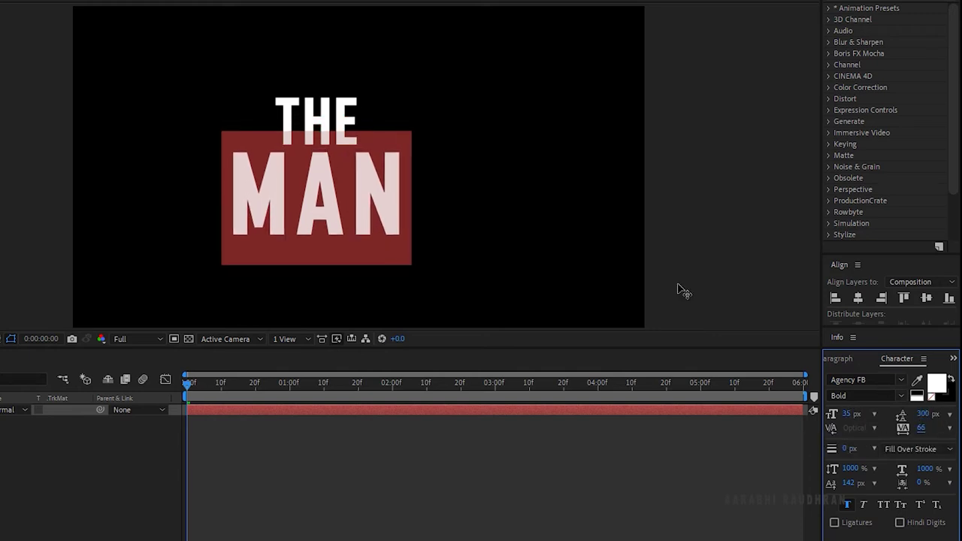
double_click(314, 119)
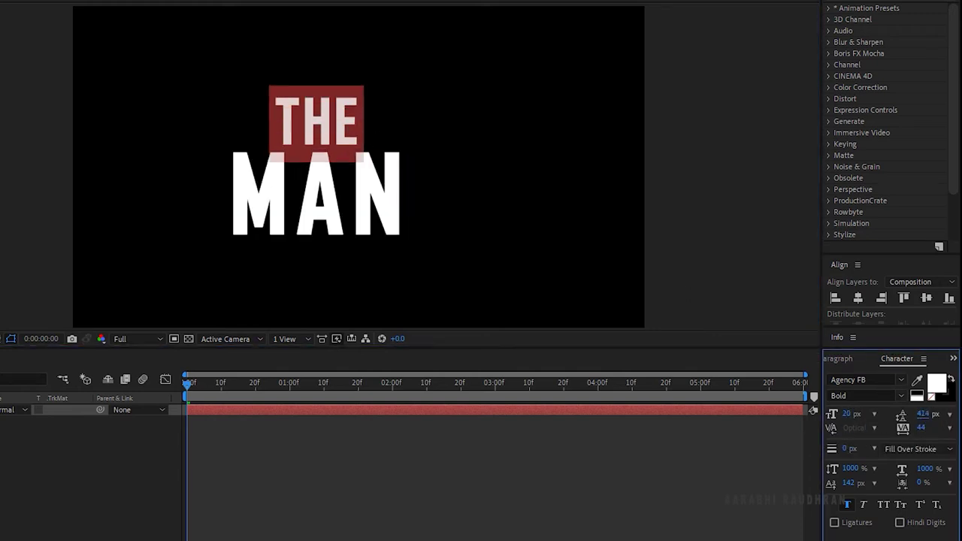
Step: Center the THE MAN text layer horizontally and vertically in the composition
click(110, 381)
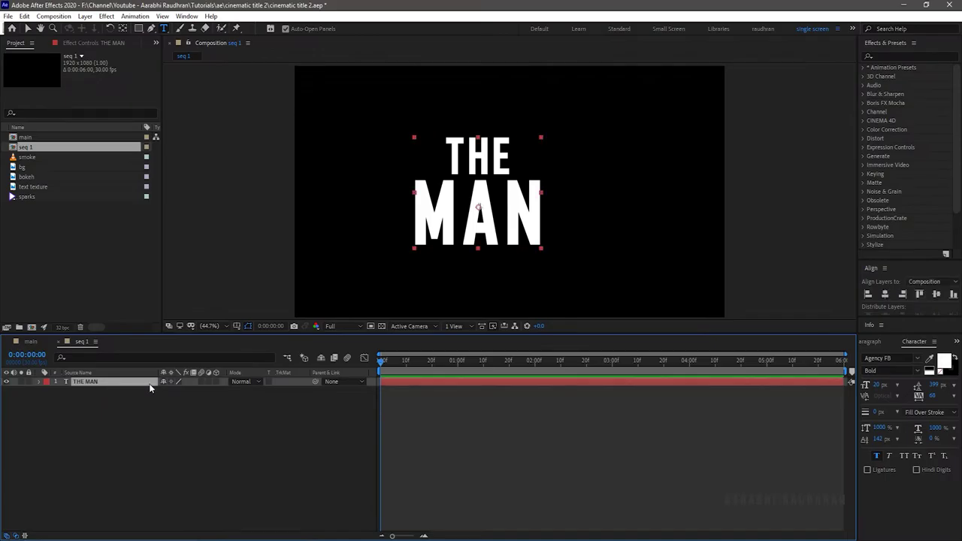
click(884, 294)
click(936, 294)
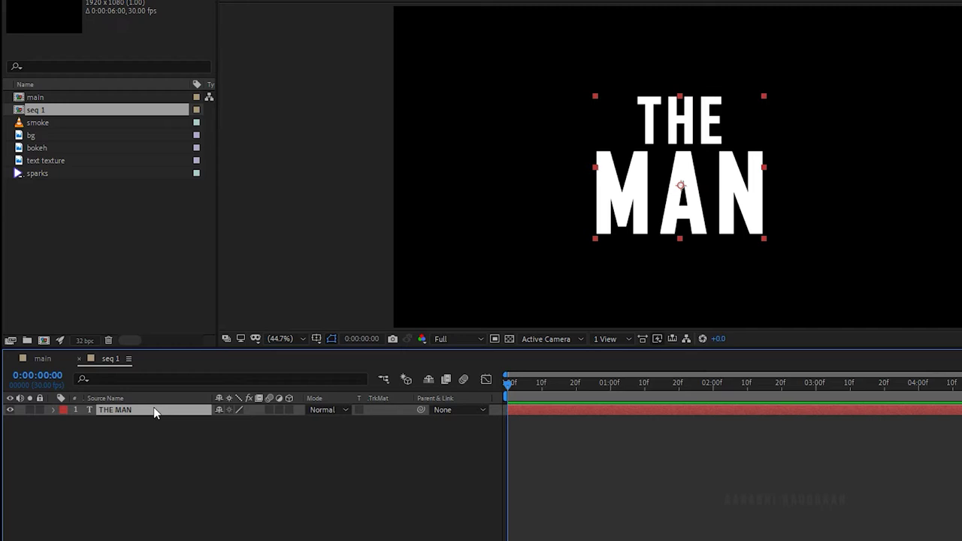
Step: Pre-compose the THE MAN layer as text, moving all attributes into the new composition
right_click(153, 410)
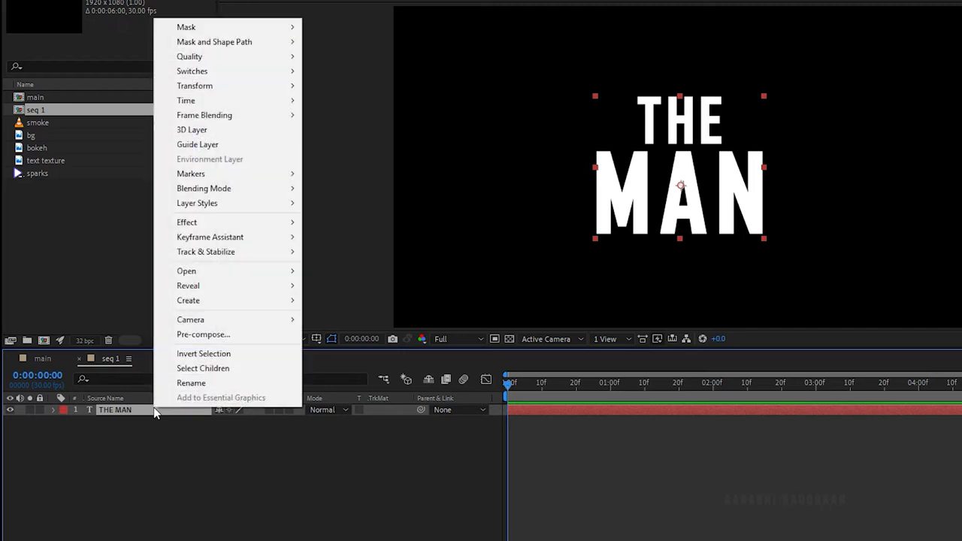
click(217, 333)
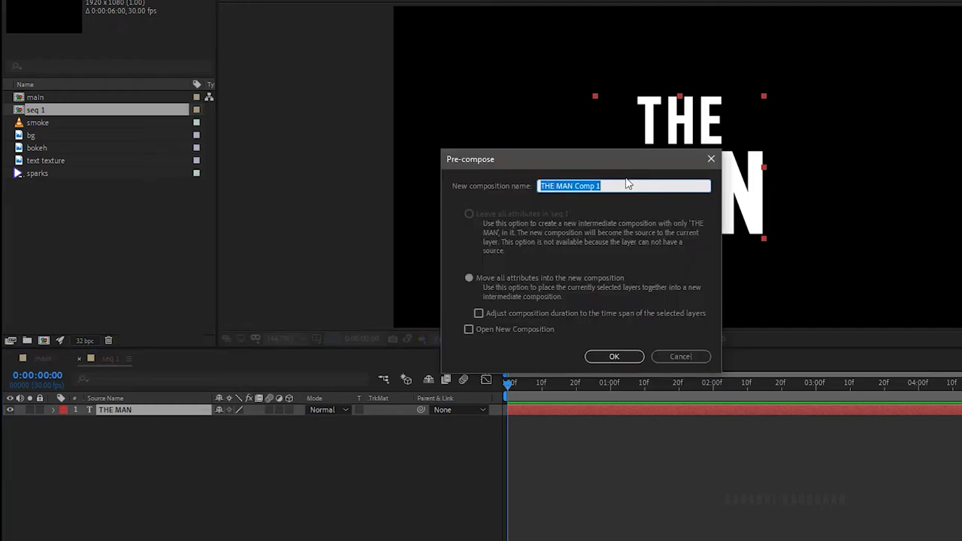
text(te)
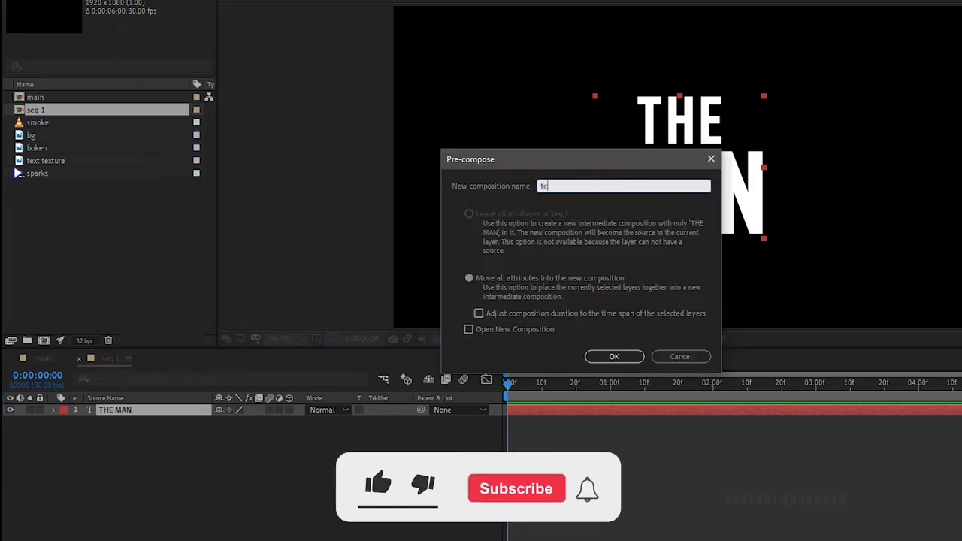
text(xt)
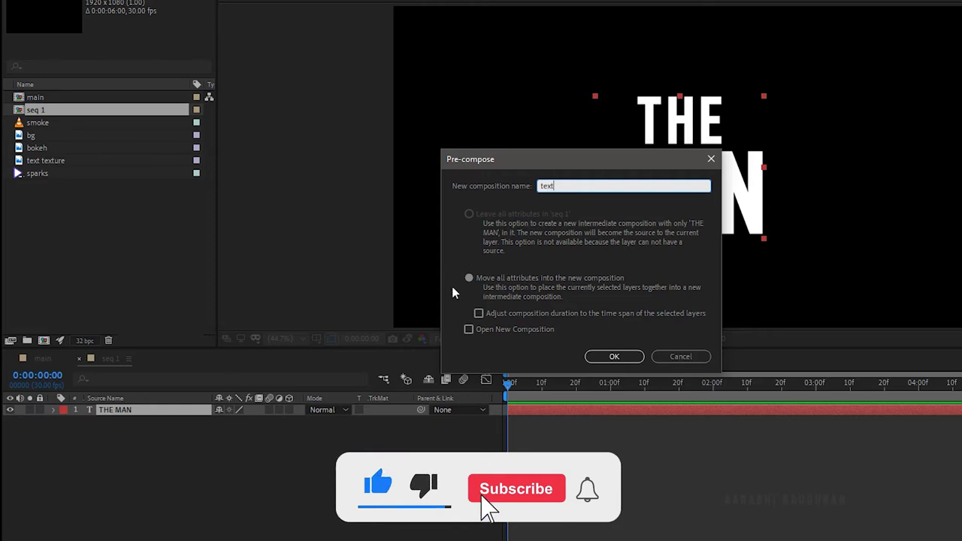
click(468, 278)
key(Return)
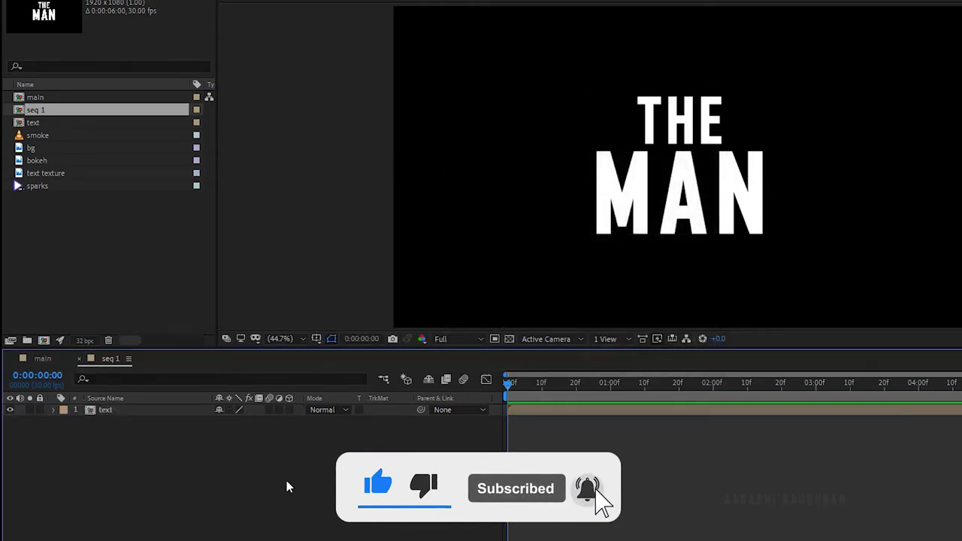
Step: Create a white 1920 x 1080 solid layer in seq 1
right_click(158, 446)
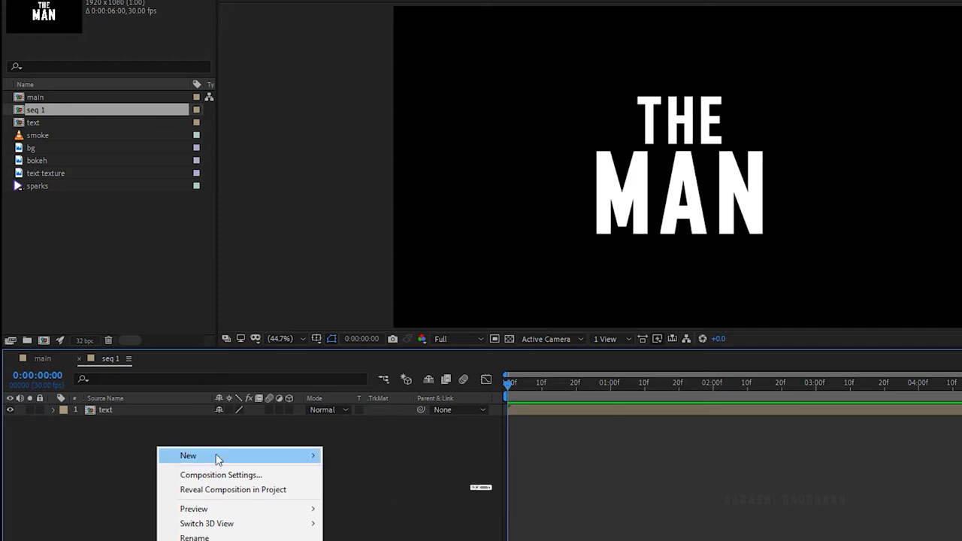
mouse_move(217, 459)
click(366, 492)
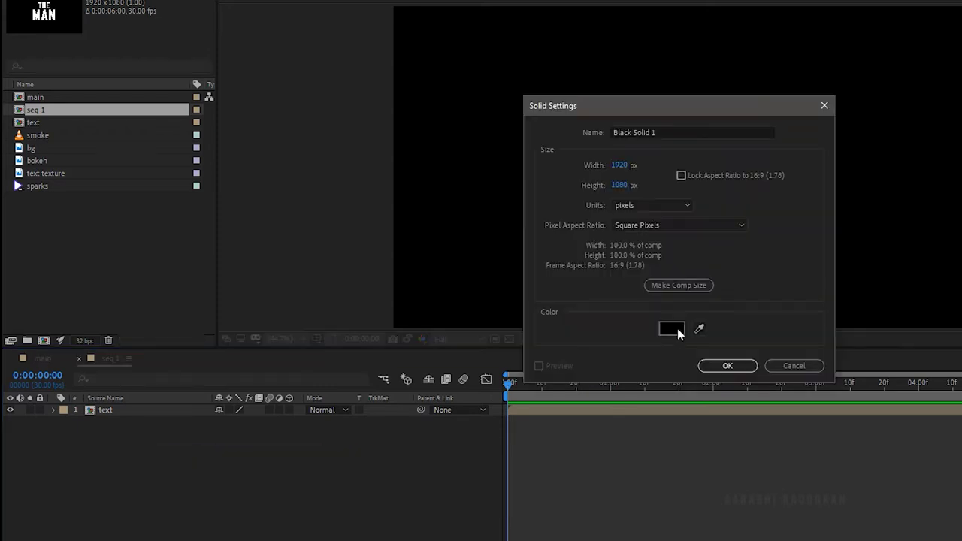
click(671, 329)
click(593, 218)
click(858, 188)
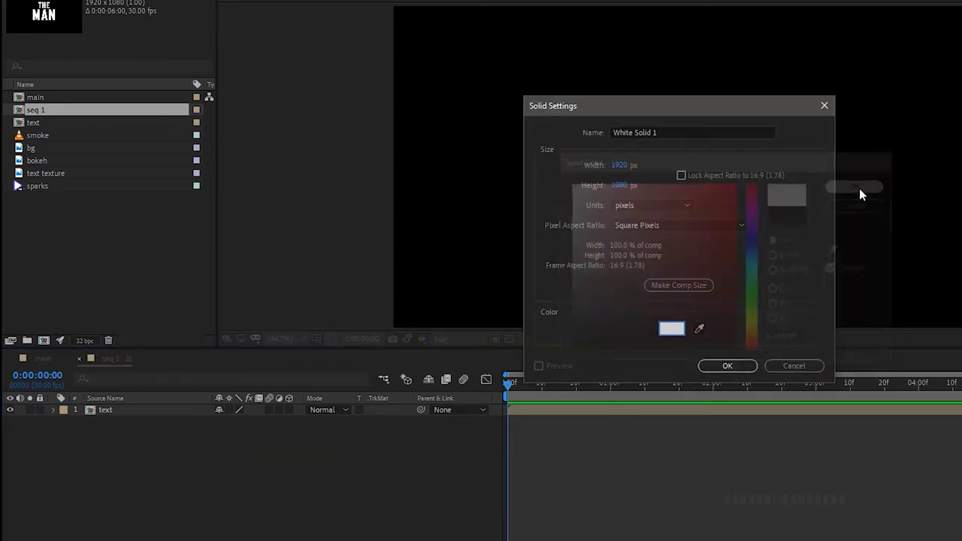
click(736, 367)
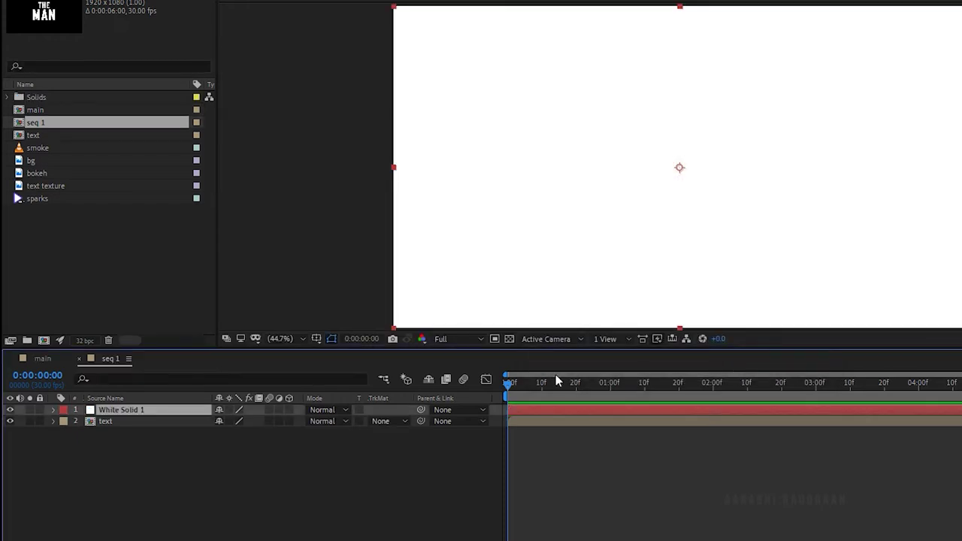
Step: Place the white solid below the text layer and set its track matte to Alpha Matte "text"
drag(189, 412, 186, 428)
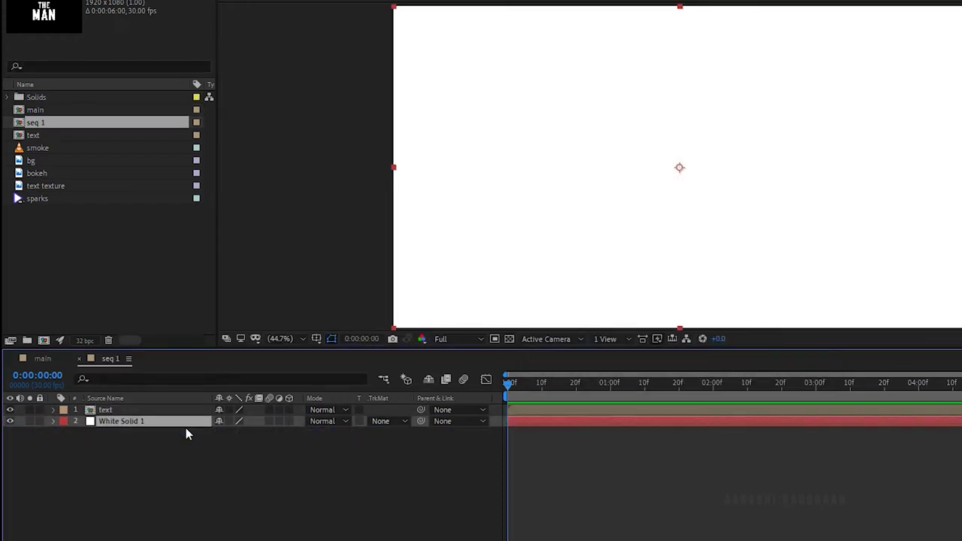
click(383, 425)
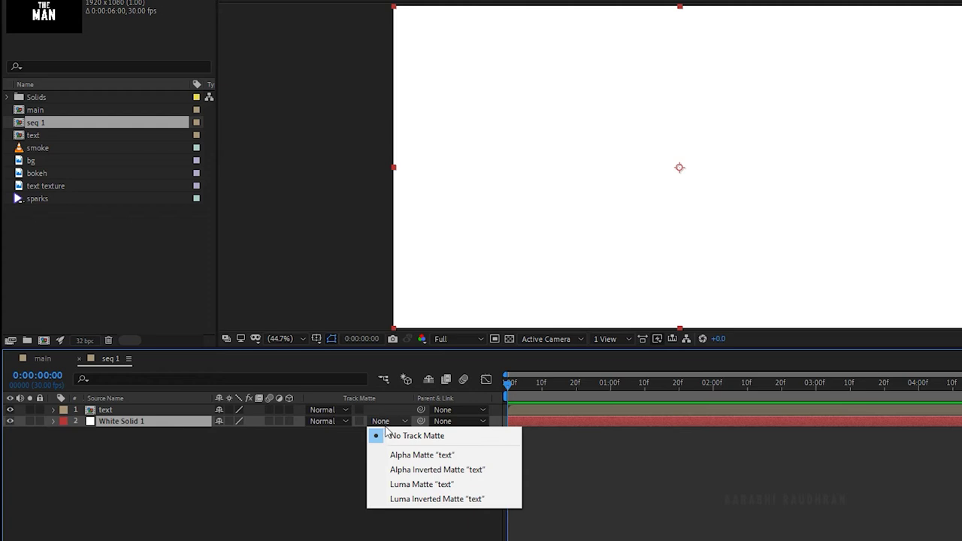
click(406, 458)
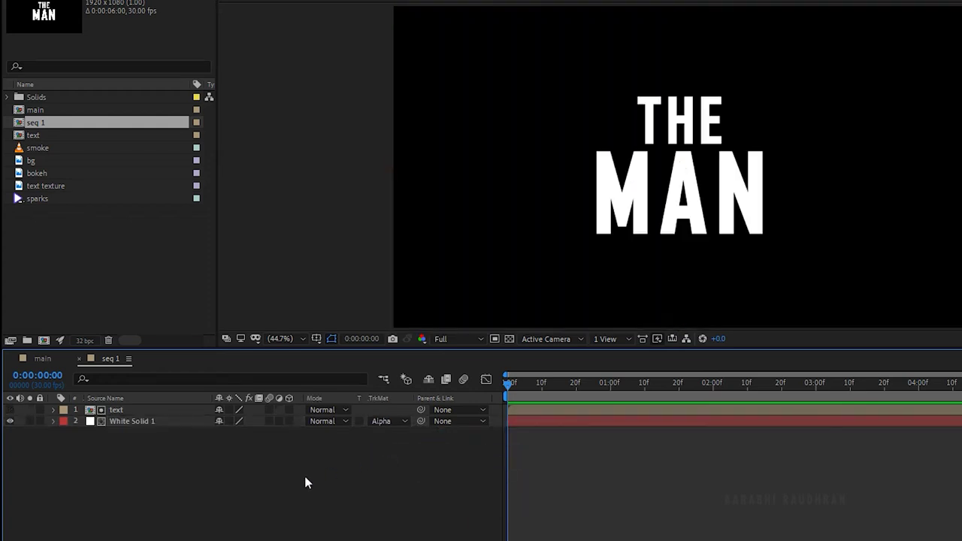
Step: Duplicate the text layer, make the copy visible, and place the text texture image directly beneath it
click(127, 410)
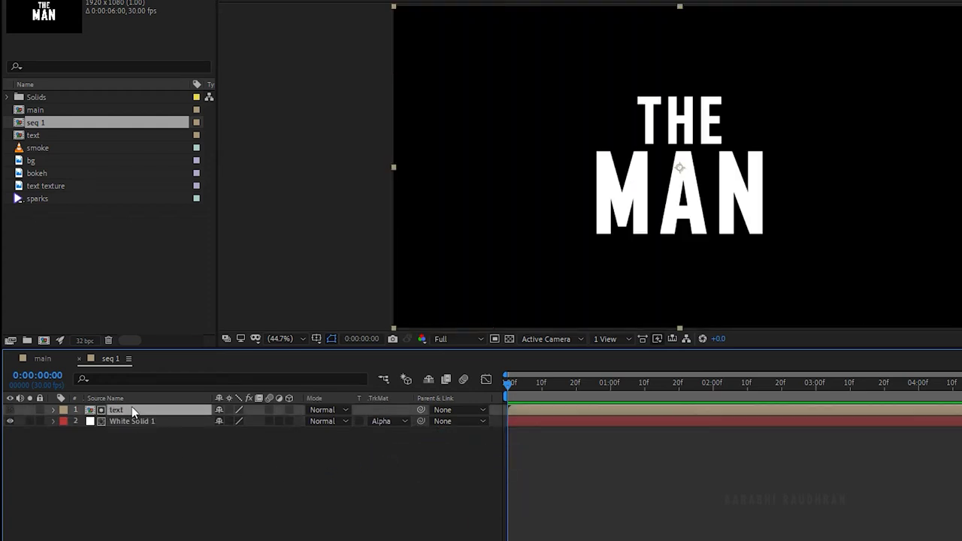
key(ctrl+d)
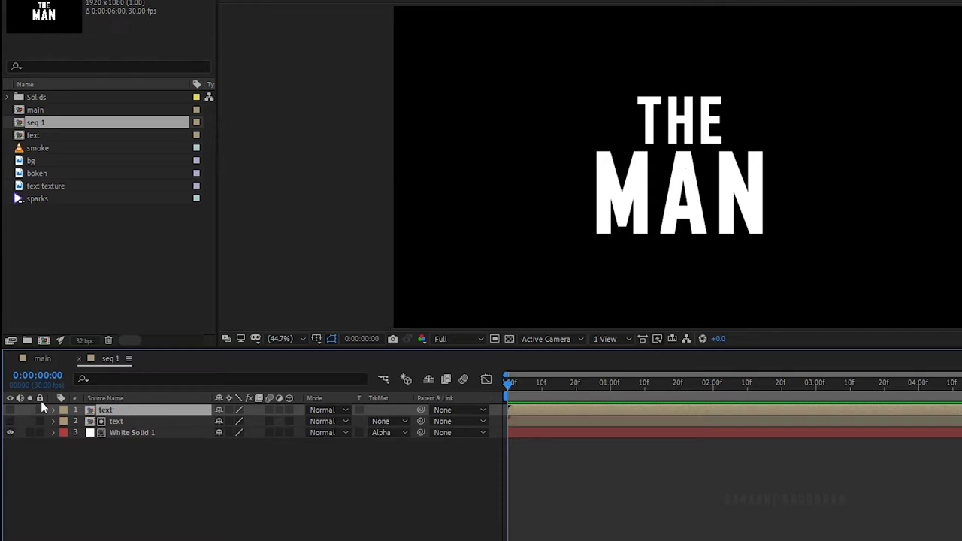
click(67, 186)
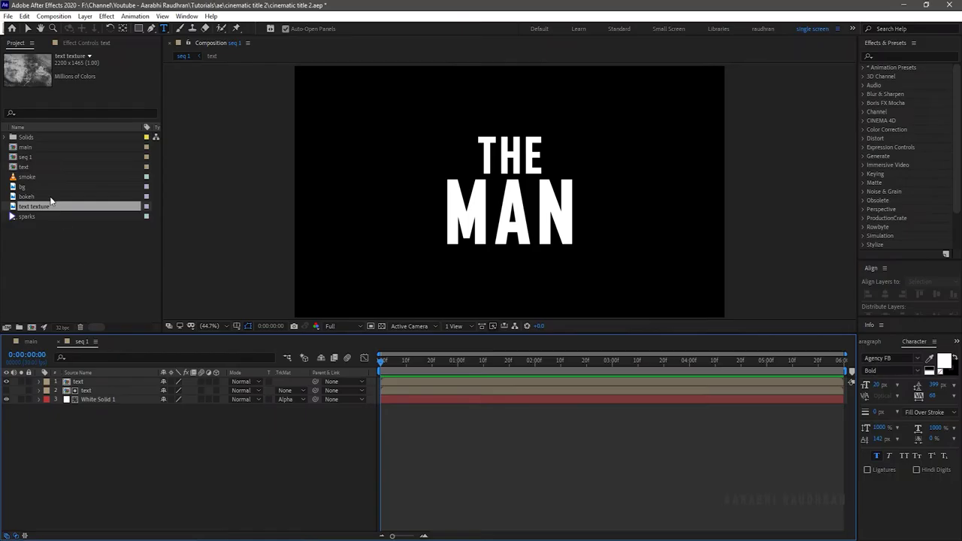
drag(30, 209, 94, 385)
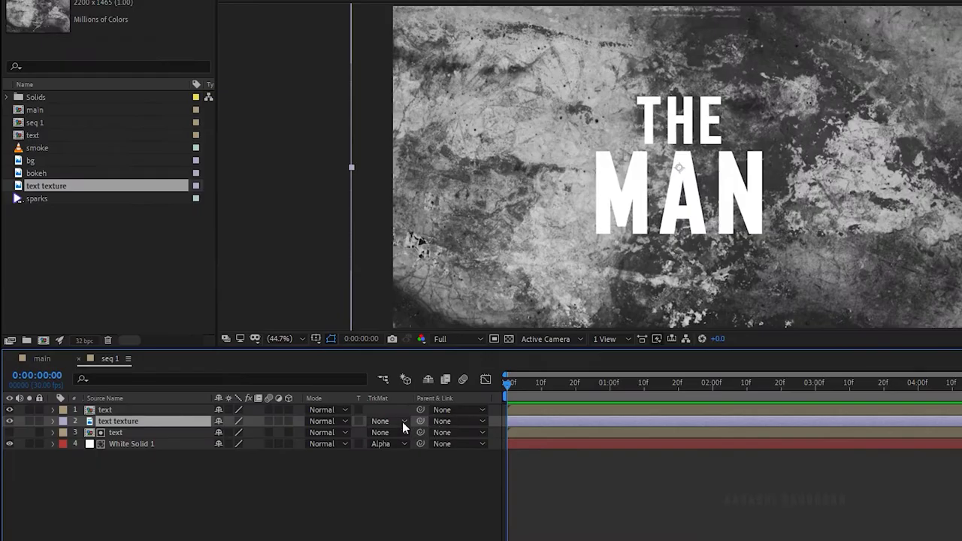
Step: Set the text texture layer's track matte to Alpha Matte "text" and scale the layer to 44%
click(402, 422)
click(418, 454)
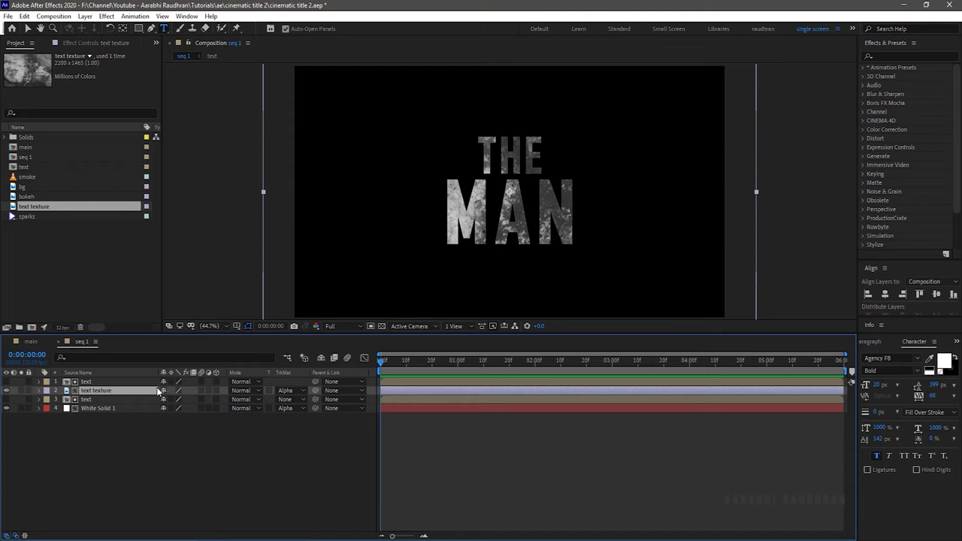
key(s)
drag(174, 400, 167, 400)
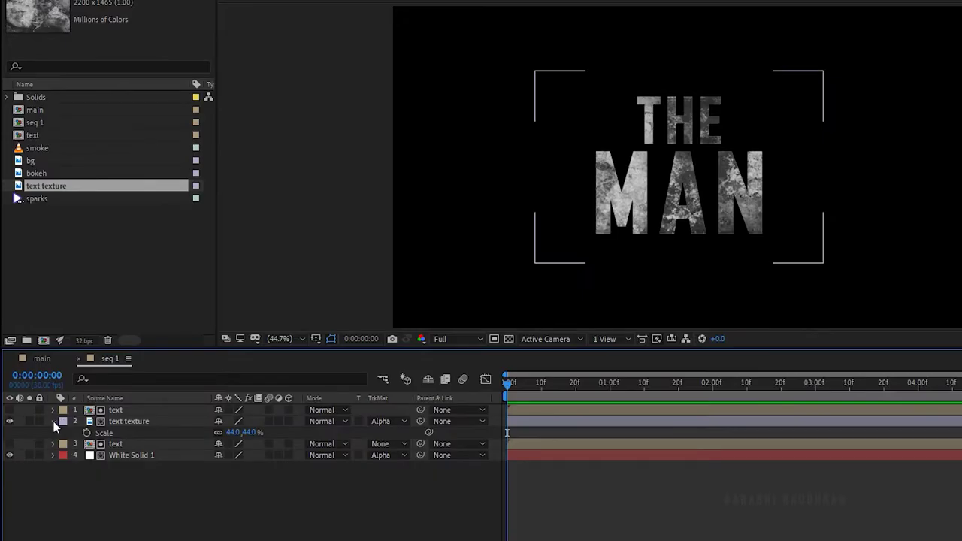
click(53, 422)
Step: Pre-compose the top text layer and the text texture layer together as textured text
click(131, 421)
shift+click(138, 411)
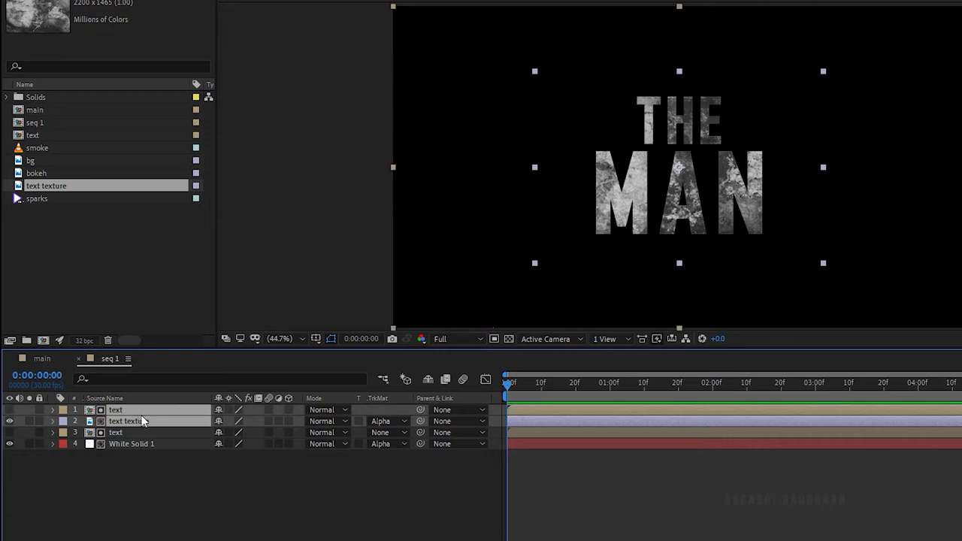
right_click(142, 421)
click(194, 339)
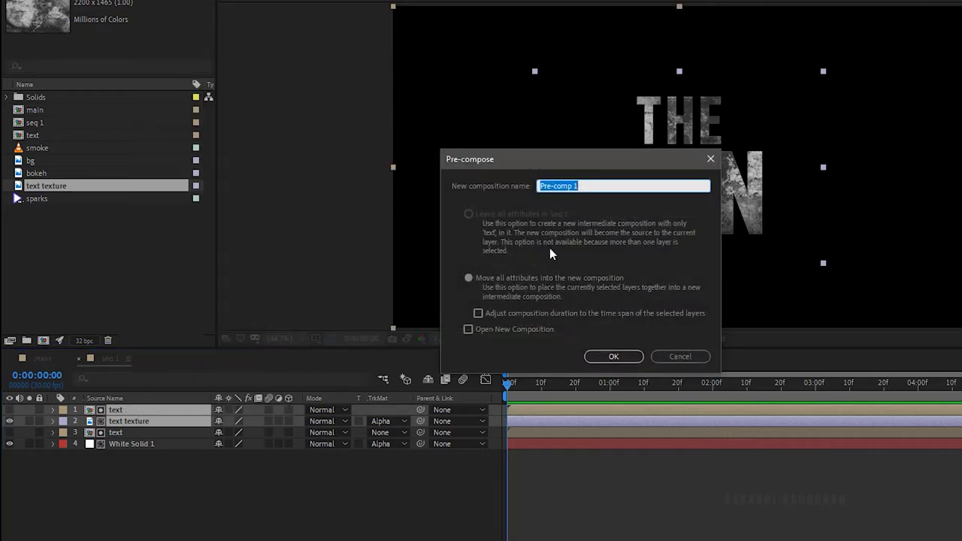
text(text)
key(Return)
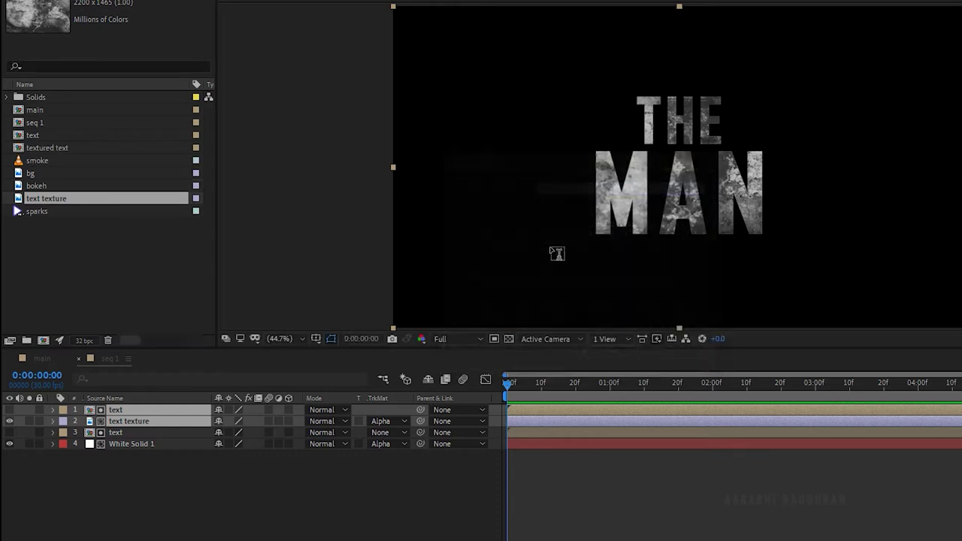
Step: Duplicate the text layer beneath textured text and apply the Drop Shadow effect to the visible copy
click(134, 421)
key(ctrl+d)
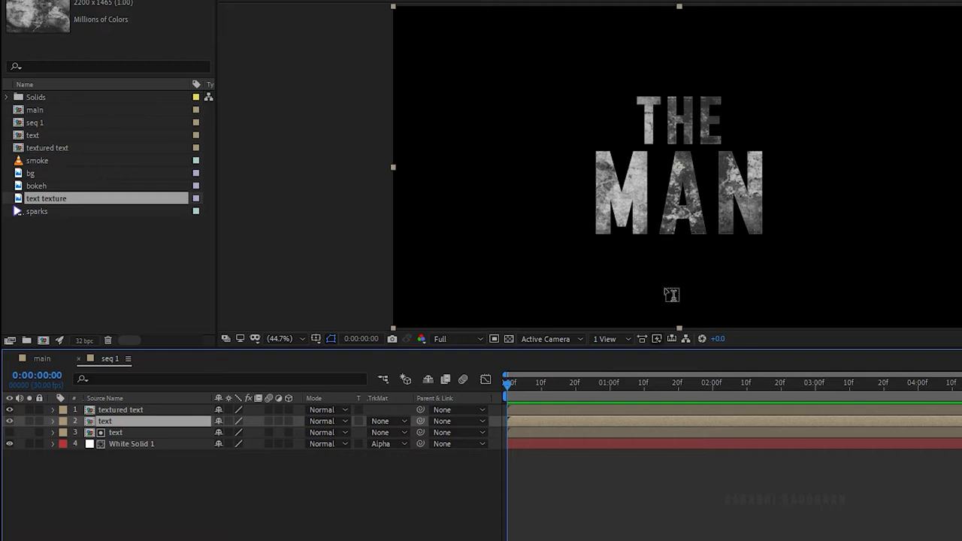
click(786, 52)
text(drop)
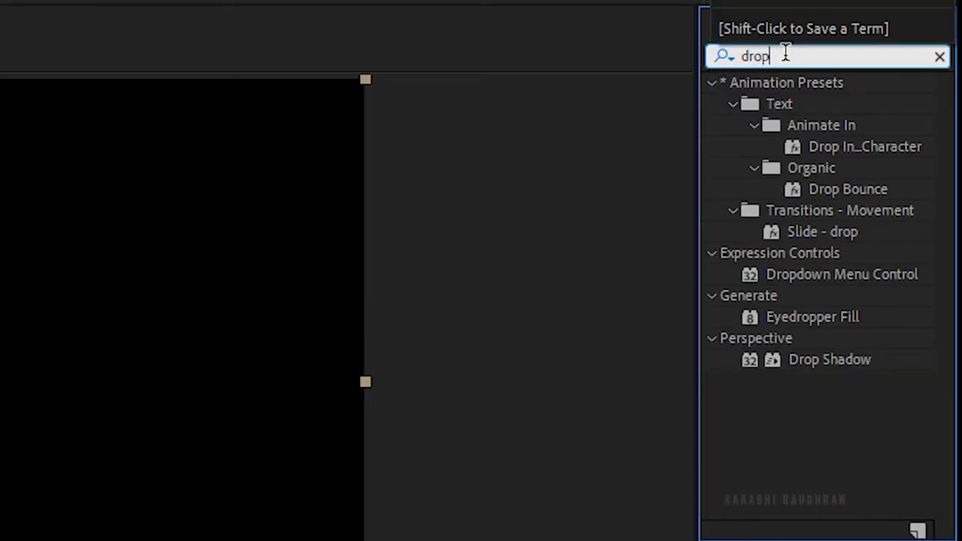
drag(867, 358, 112, 504)
drag(627, 237, 628, 239)
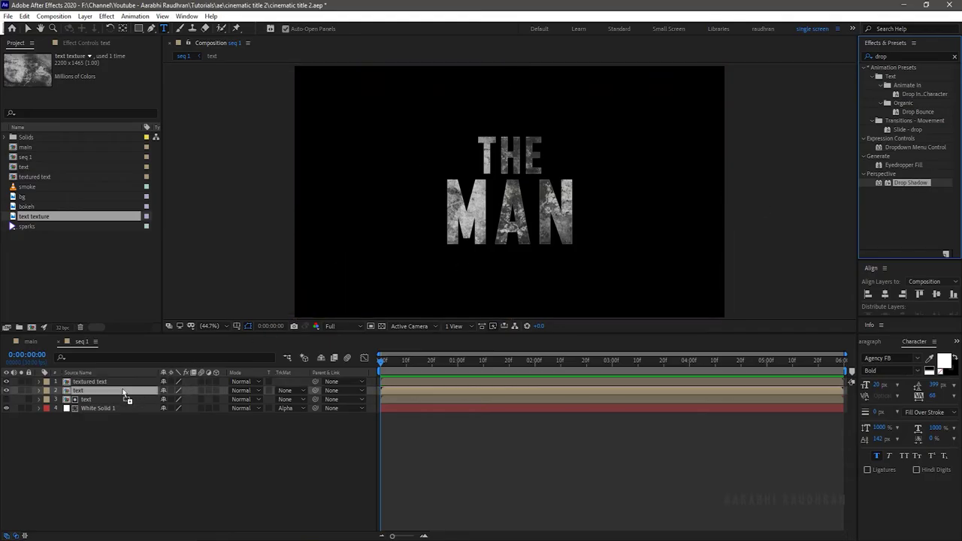
Step: Turn on the transparency grid for the composition view and set its magnification to 100%
key(v)
click(383, 328)
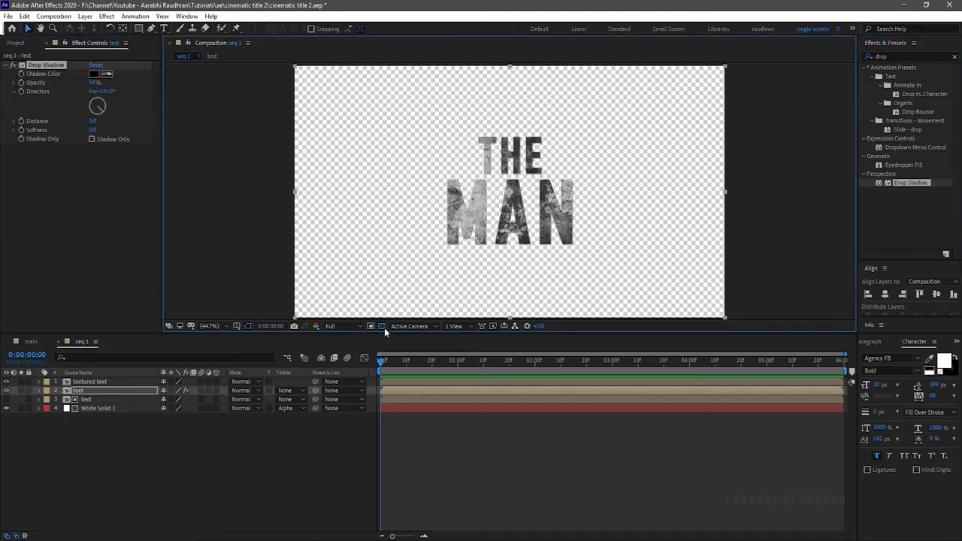
click(224, 327)
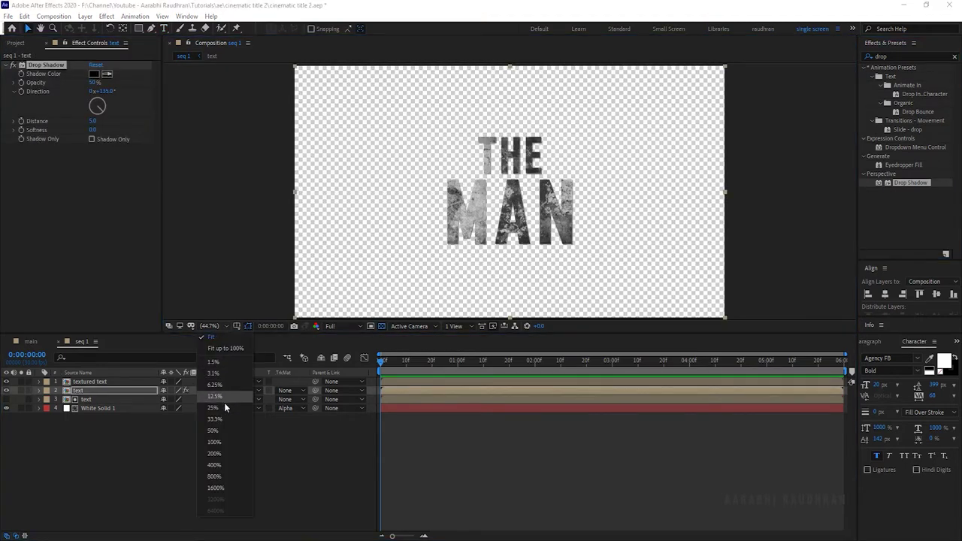
click(225, 441)
Step: Place the text composition above the textured text layer and set its blending mode to Add
drag(32, 175, 131, 405)
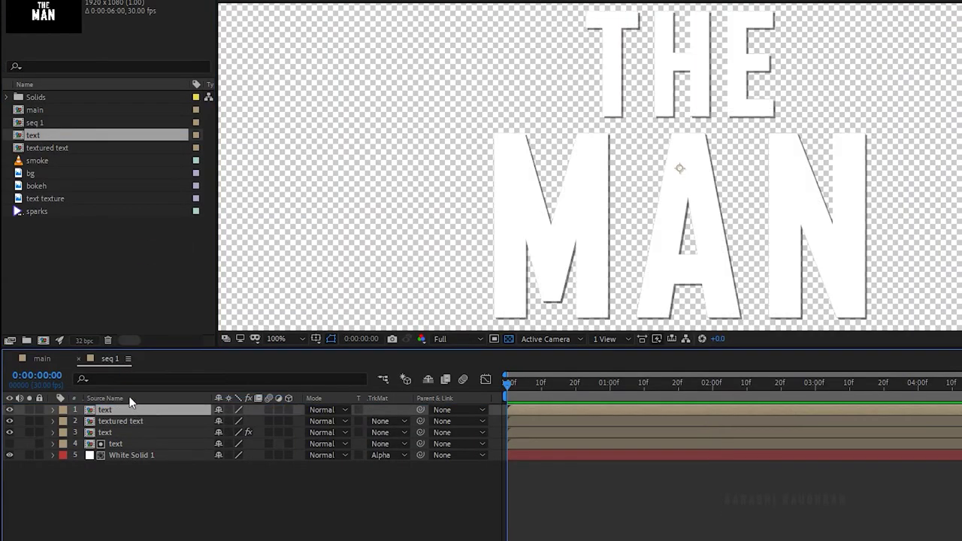
click(329, 410)
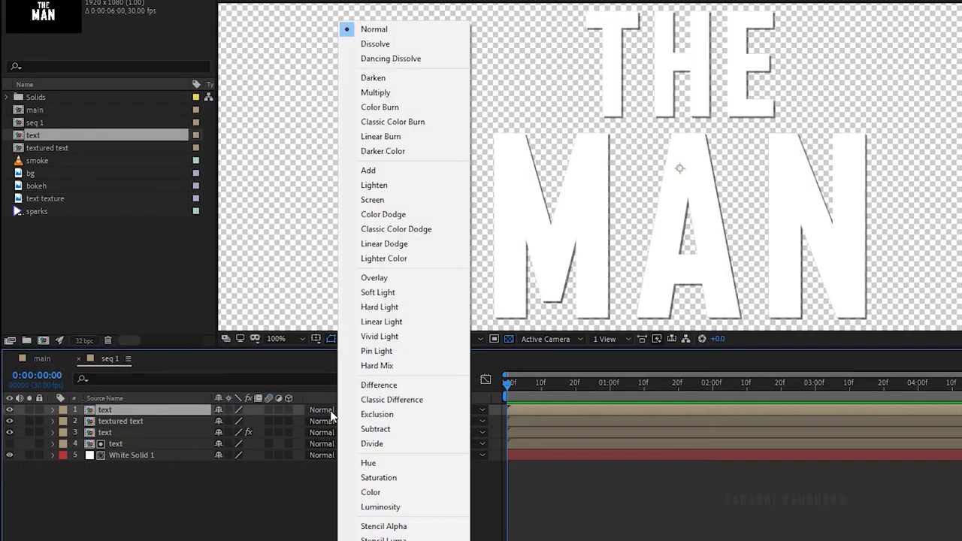
click(390, 173)
Step: Apply the Simple Choker effect to the top text layer with Choke Matte set to 5
double_click(814, 80)
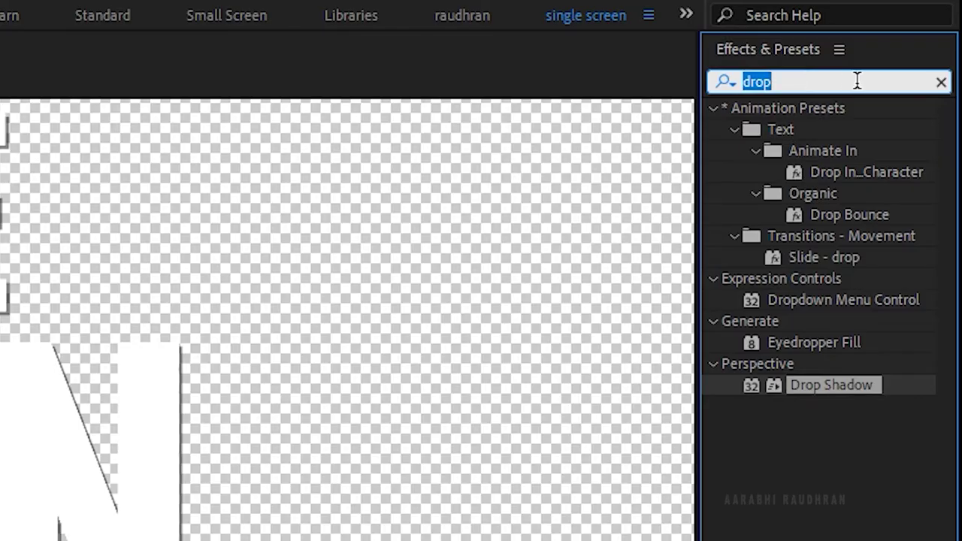
text(simple)
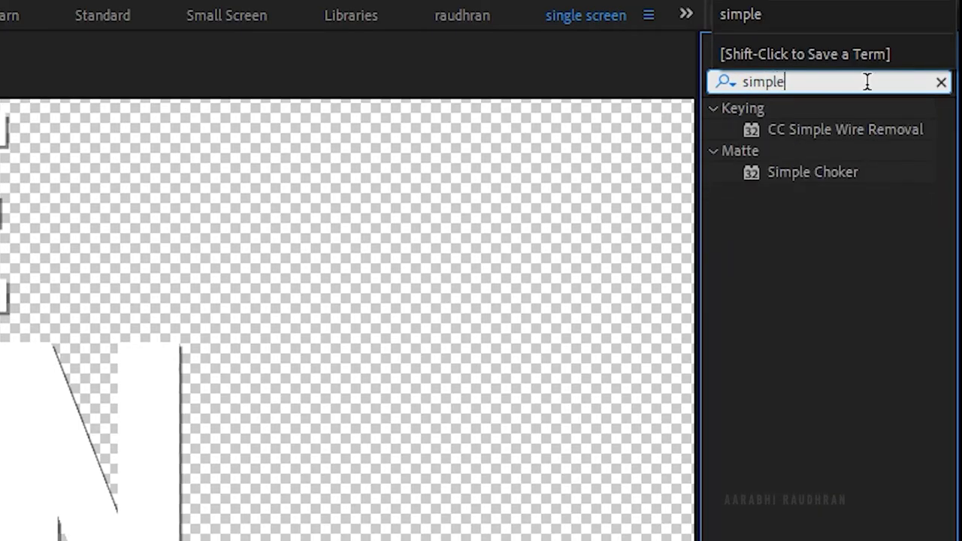
key(Return)
drag(841, 175, 0, 540)
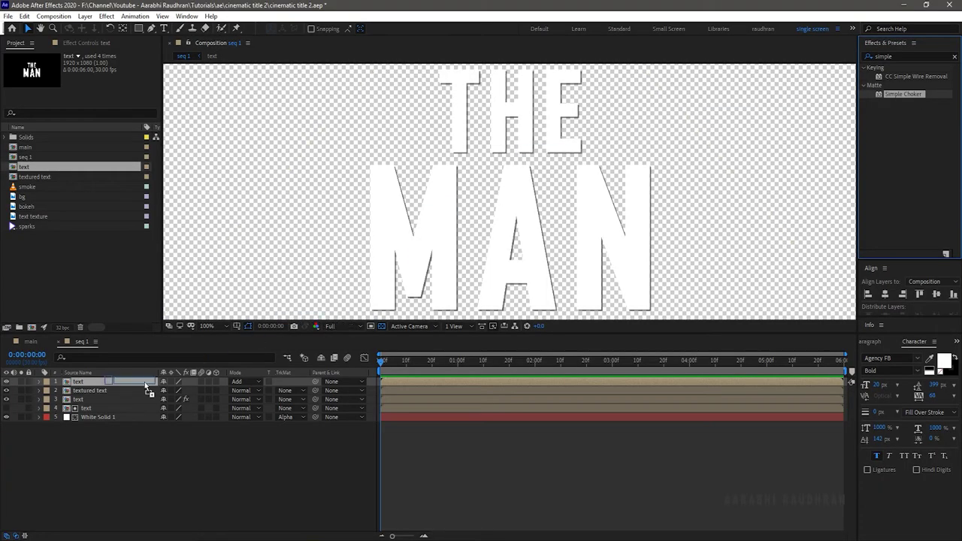
drag(147, 386, 144, 381)
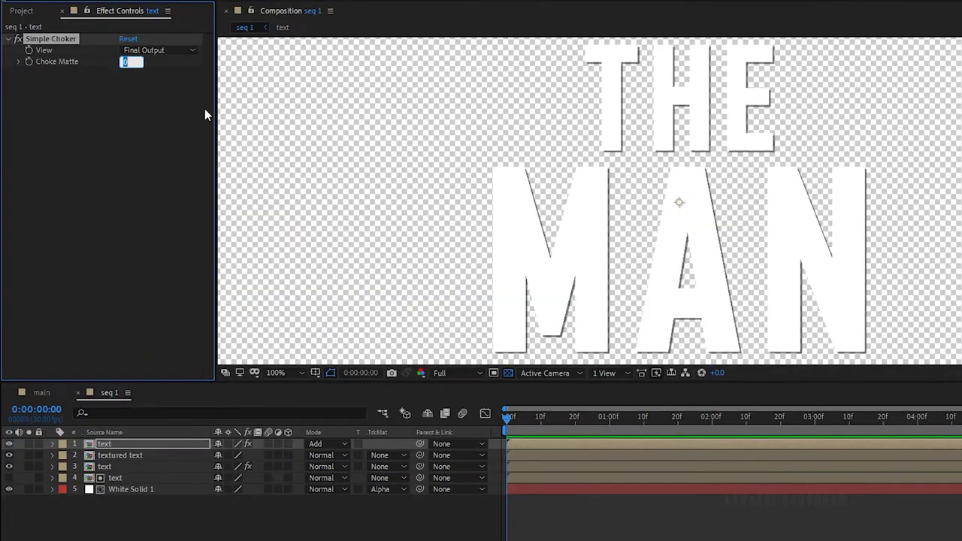
text(5)
key(Return)
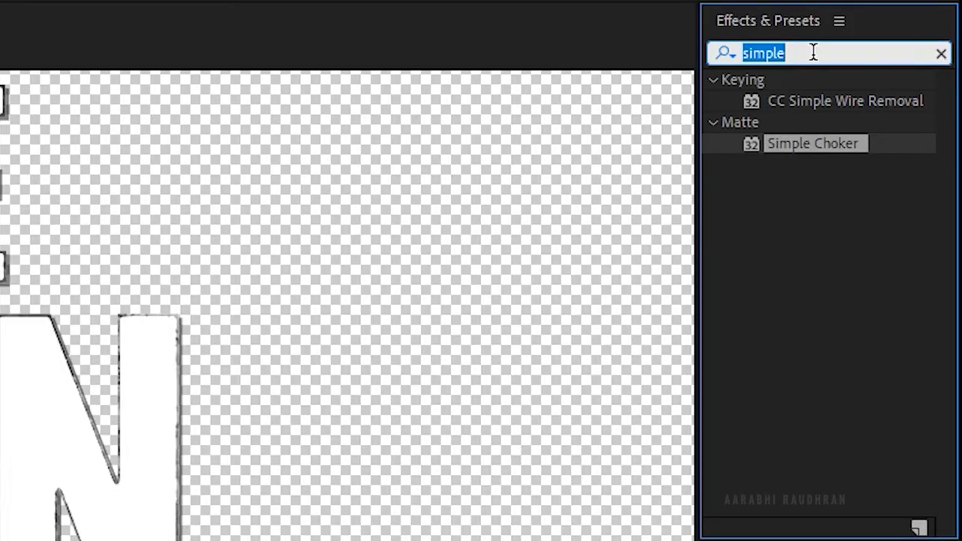
Step: Apply Tint with white mapped to black, and Roughen Edges with the Photocopy edge type, to the top text layer
text(tint)
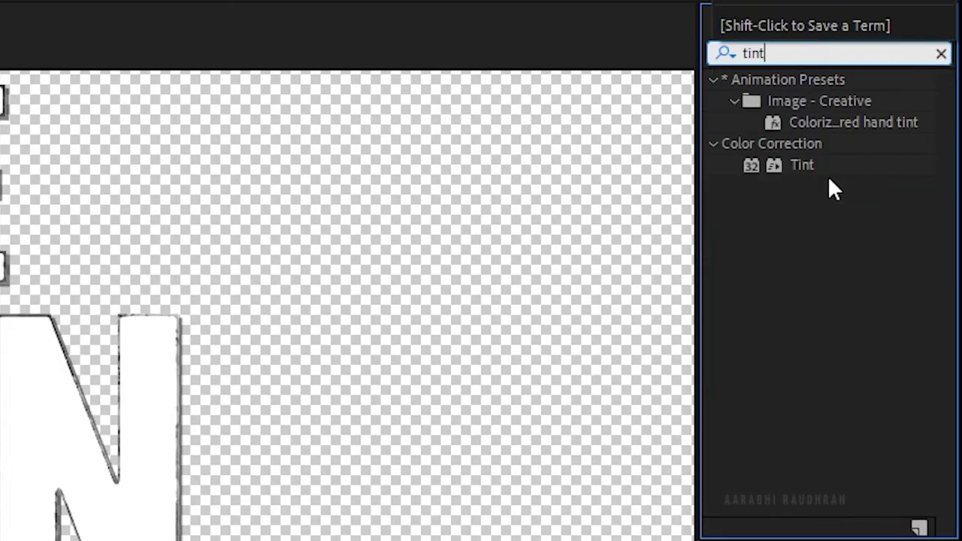
drag(827, 172, 85, 137)
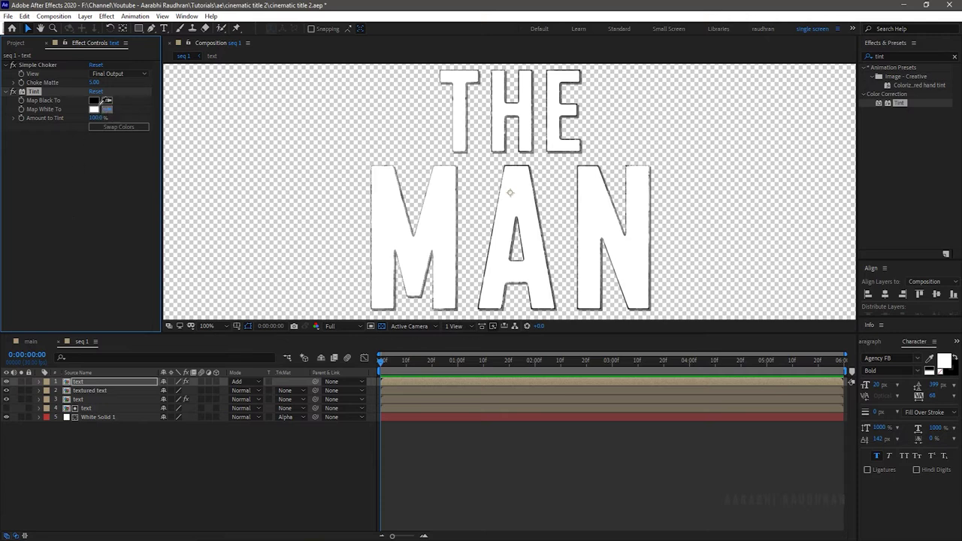
click(924, 57)
text(rou)
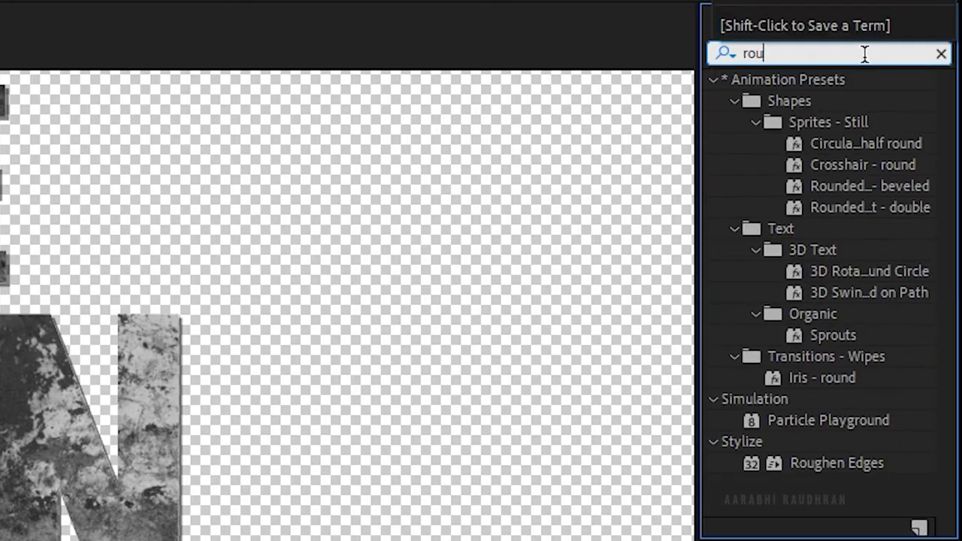
text(ghe)
double_click(862, 98)
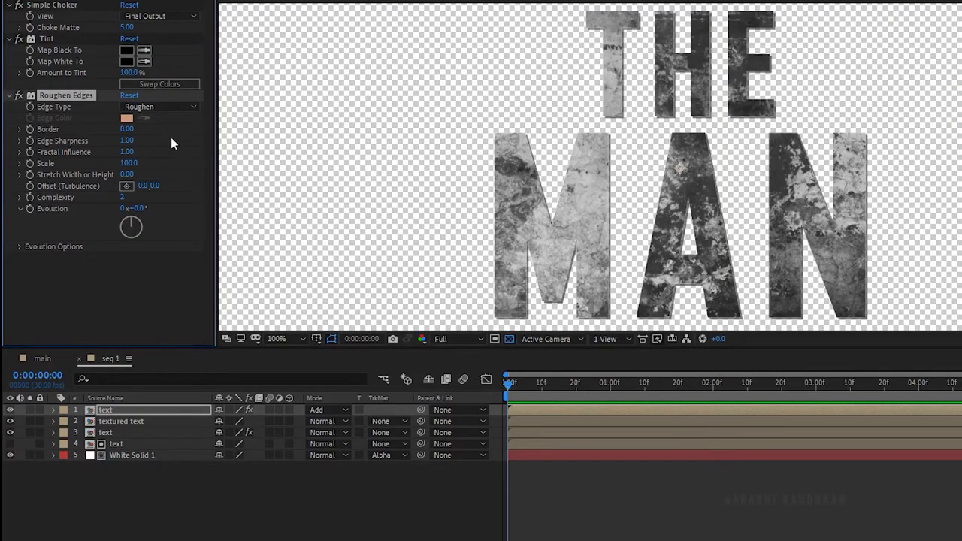
click(160, 106)
click(161, 208)
Step: Add a Drop Shadow effect below Roughen Edges on the top text layer and set its opacity to 80%
double_click(853, 53)
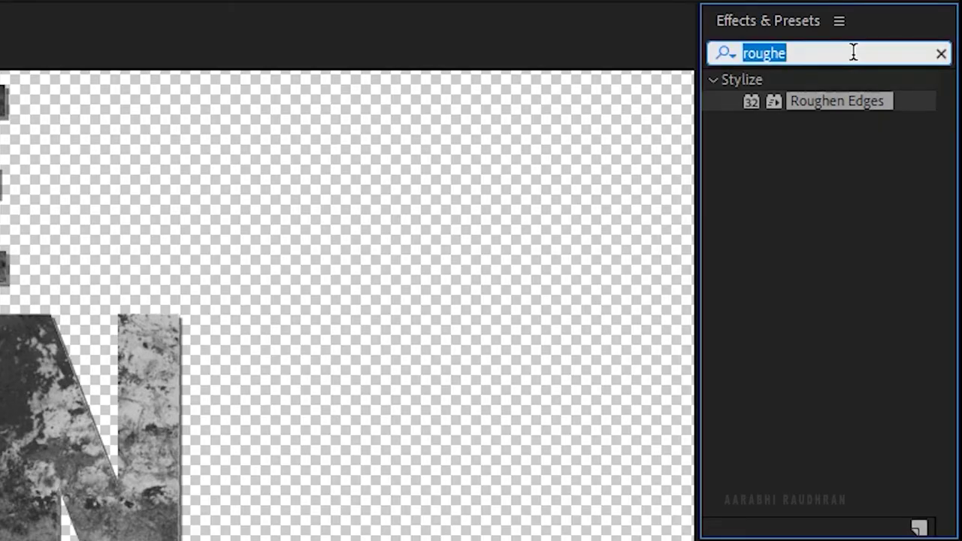
text(drop)
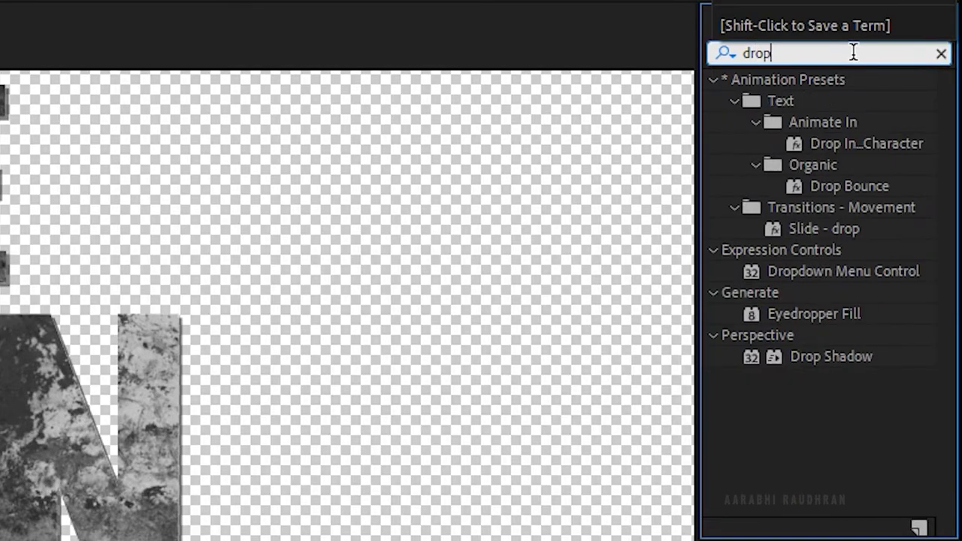
drag(799, 352, 193, 258)
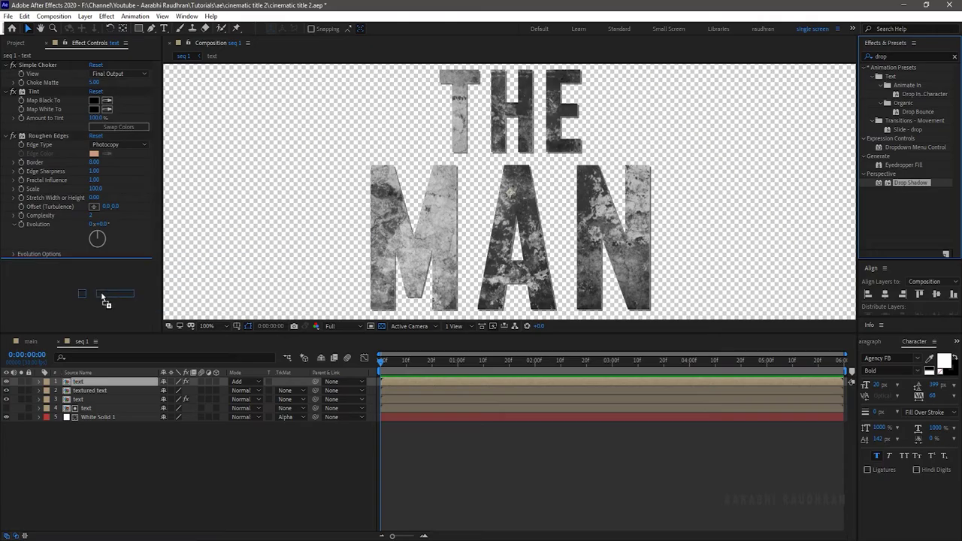
click(126, 244)
text(8)
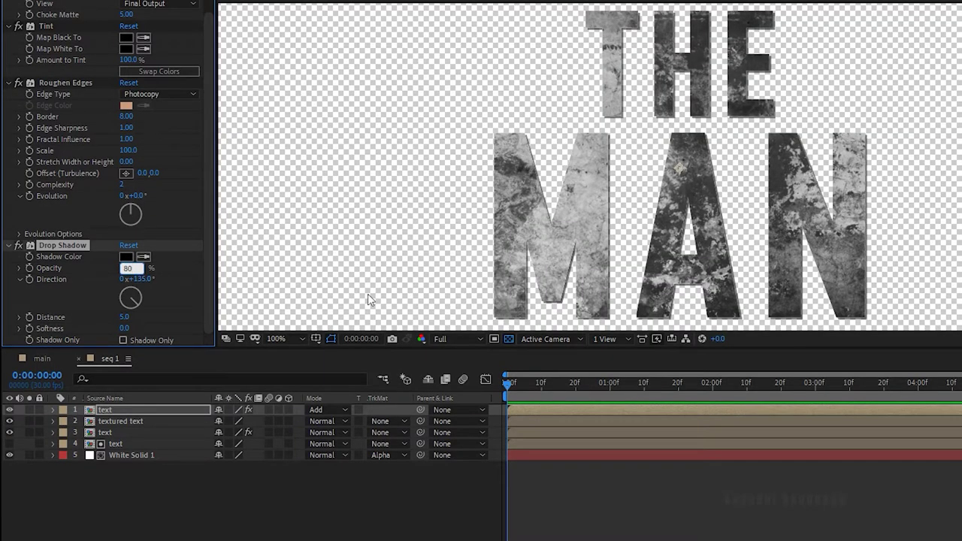
text(0)
Step: Duplicate the top text layer and set the upper copy's blending mode to Overlay
click(115, 415)
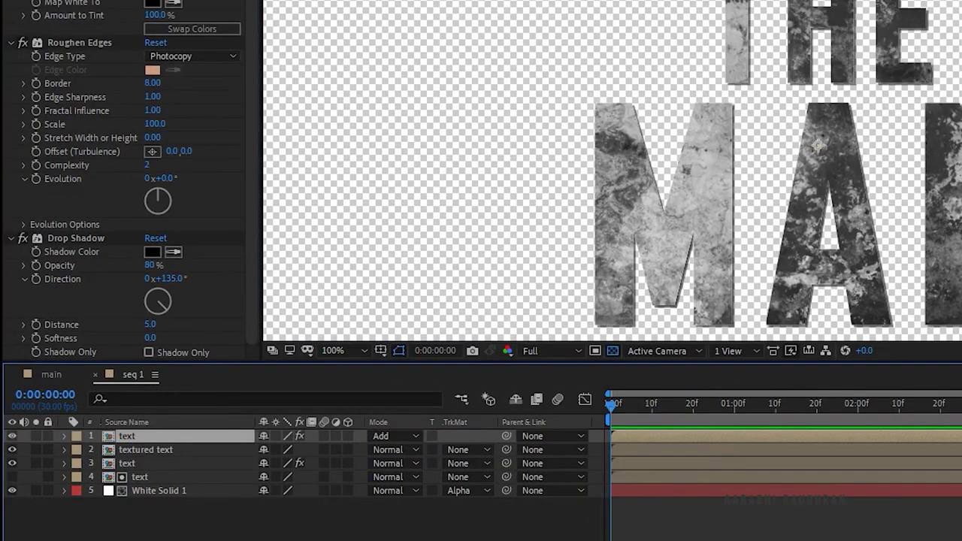
key(ctrl+d)
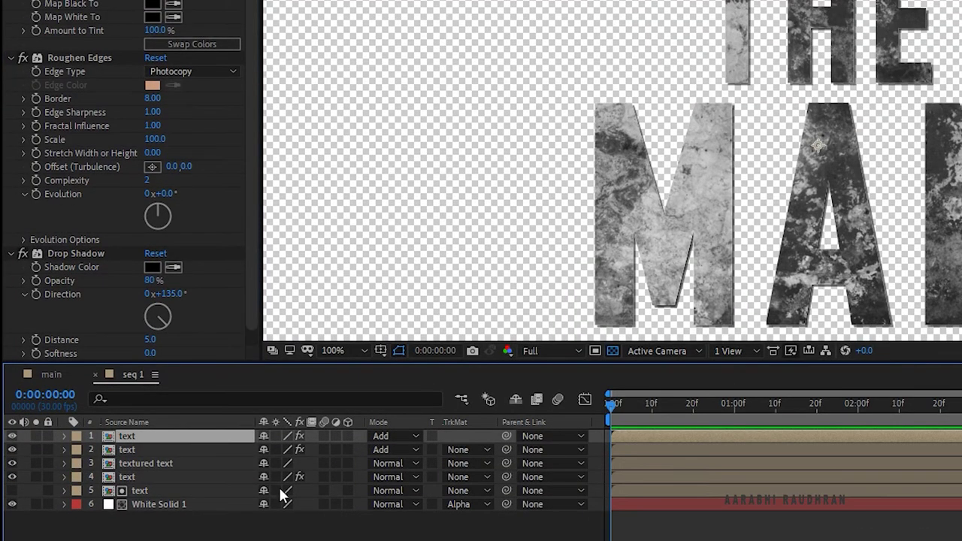
click(403, 438)
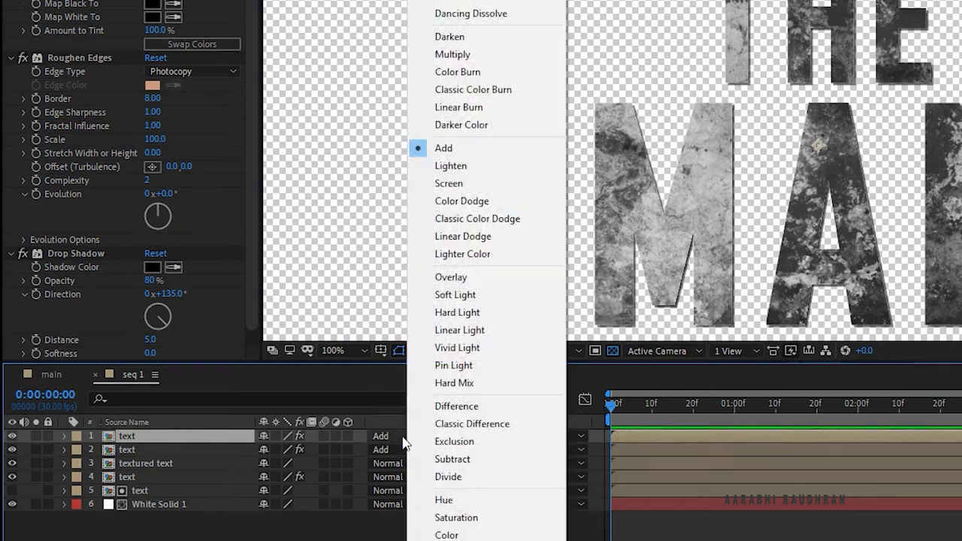
click(451, 277)
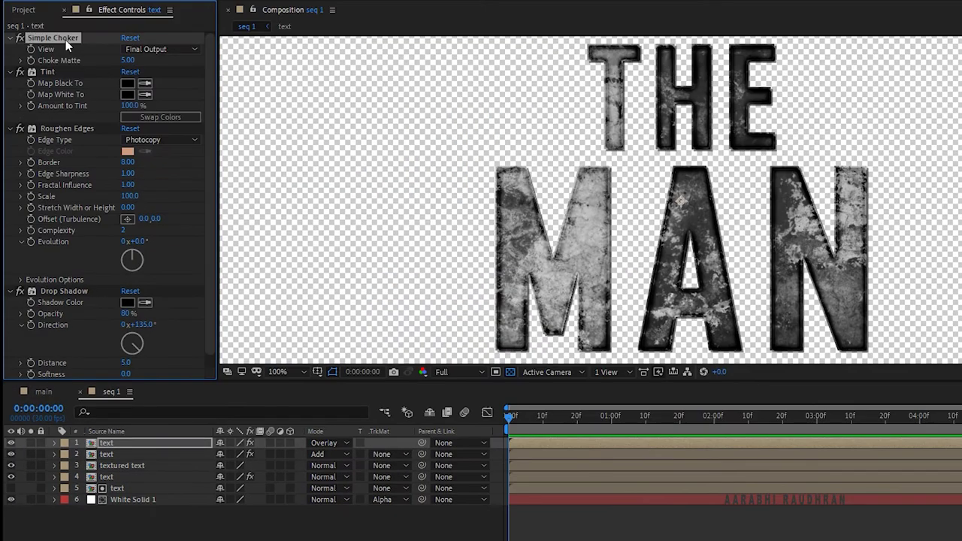
Step: Delete Simple Choker from the Overlay text layer and set Tint's Map White To color to dark grey
scroll(66, 40, down, 2)
click(129, 59)
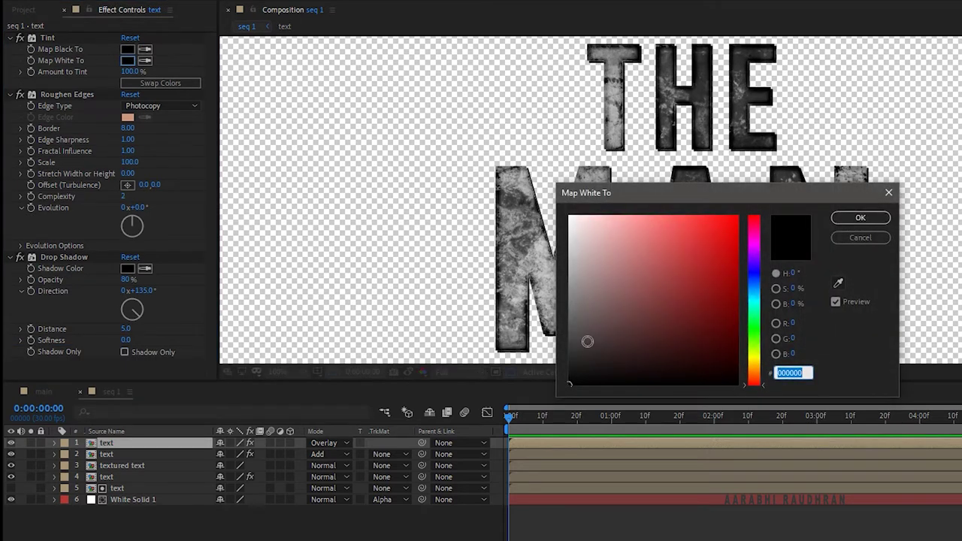
drag(587, 342, 568, 338)
click(857, 218)
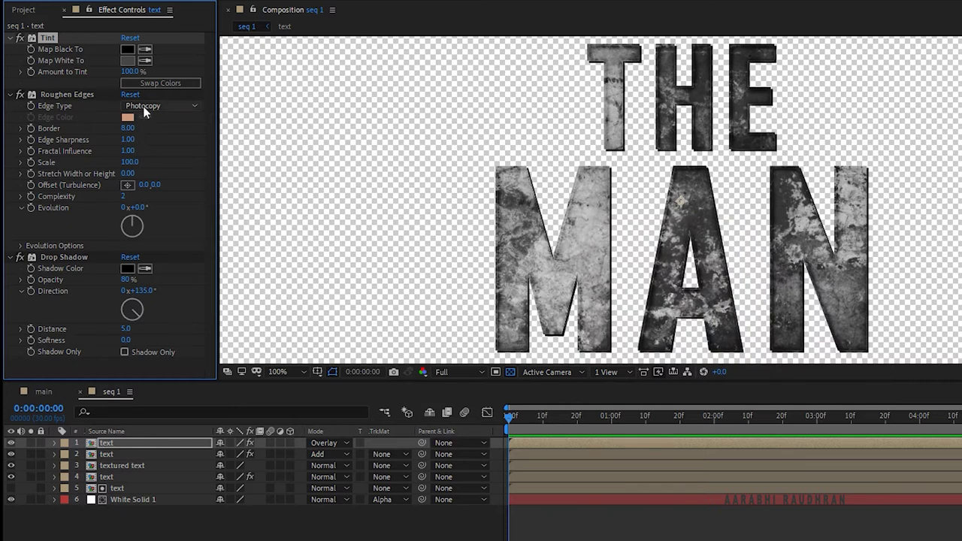
Step: Set Roughen Edges on the Overlay text layer to Rusty with a border of 15, and delete its Drop Shadow effect
click(143, 106)
click(158, 179)
click(128, 129)
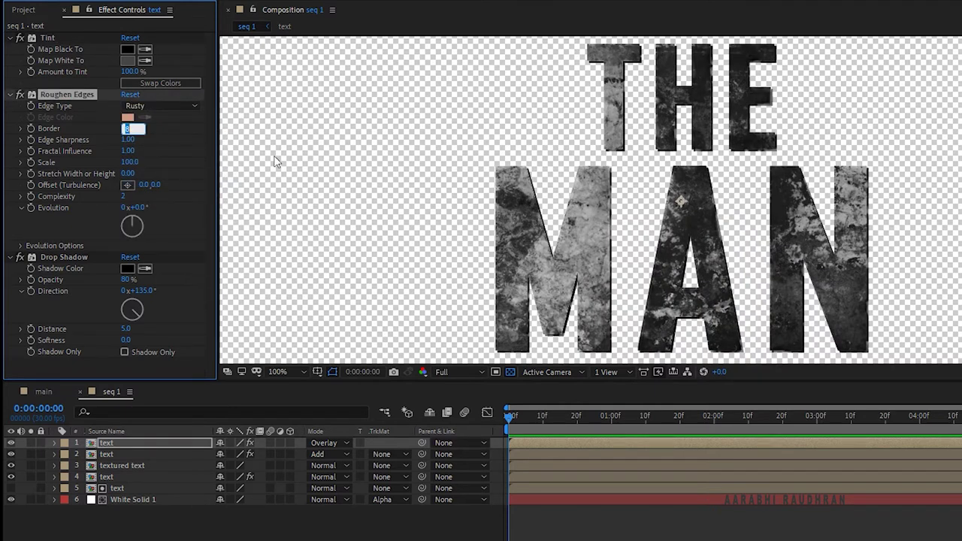
key(Return)
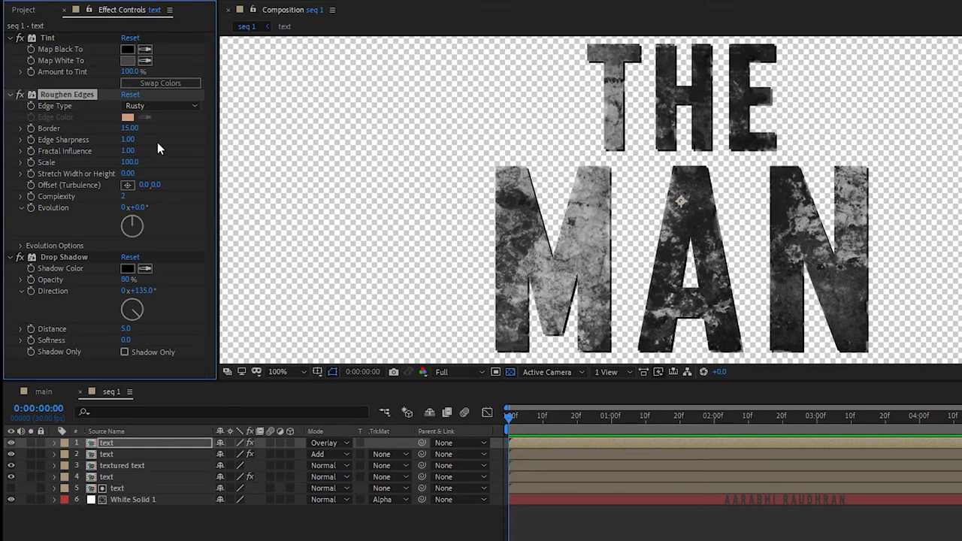
click(54, 257)
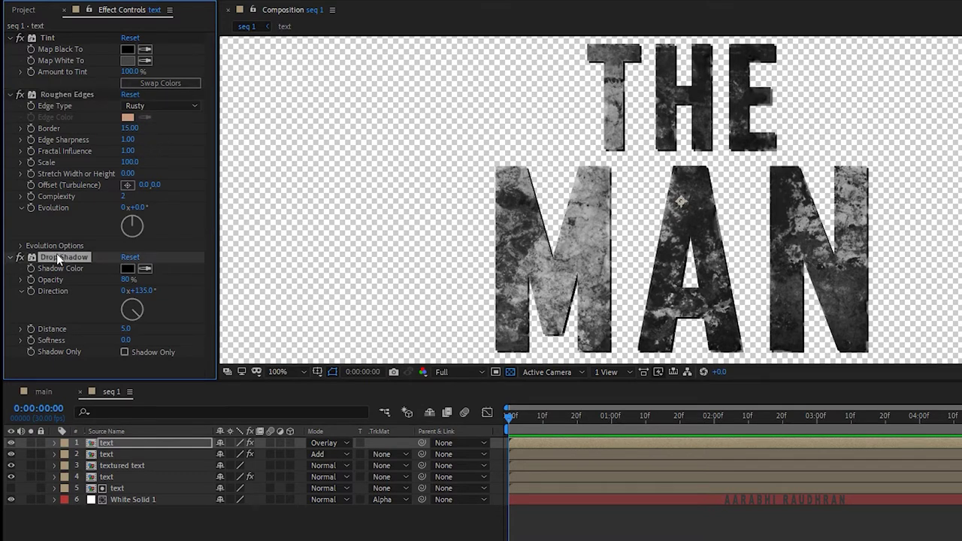
key(Delete)
Step: Duplicate the Roughen Edges effect and set the copy's edge type to Cut with a border of 40
click(55, 96)
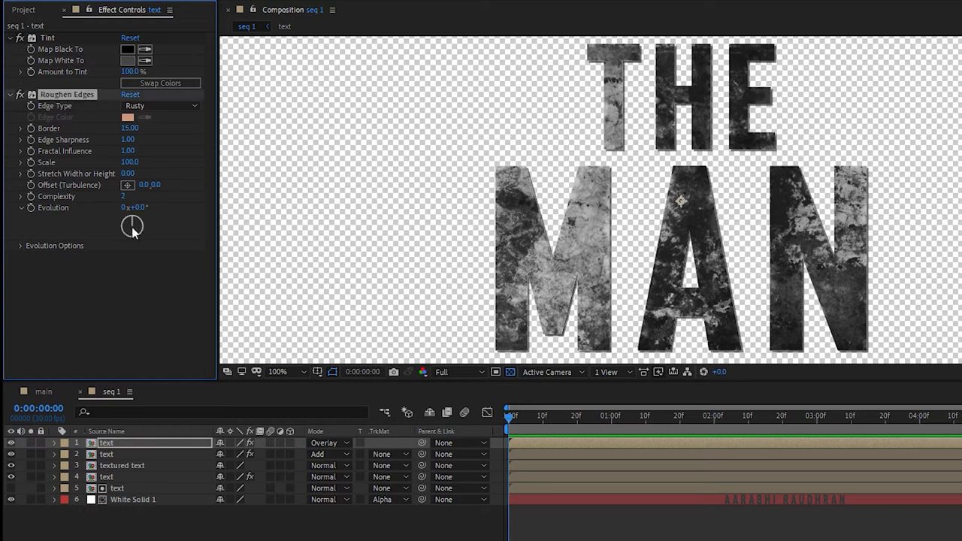
key(ctrl+d)
click(154, 233)
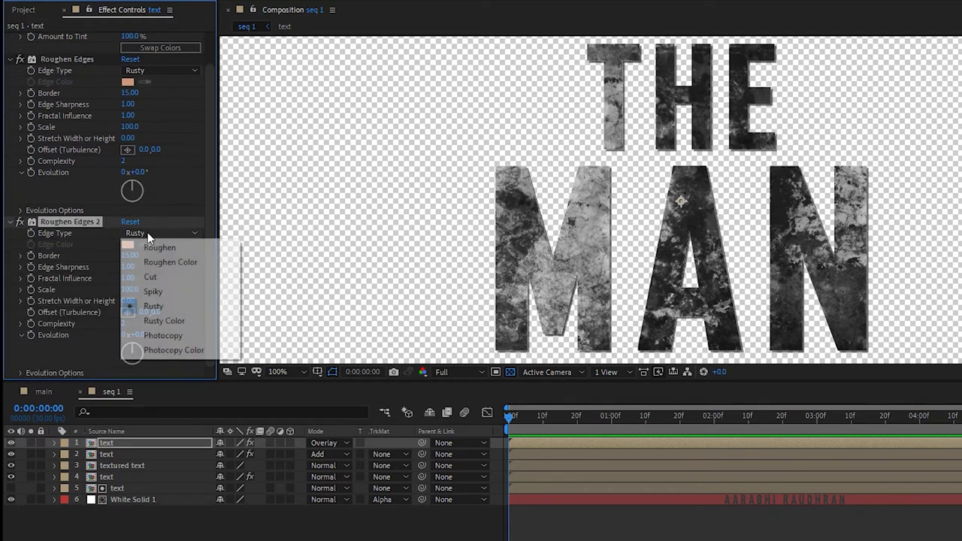
click(154, 277)
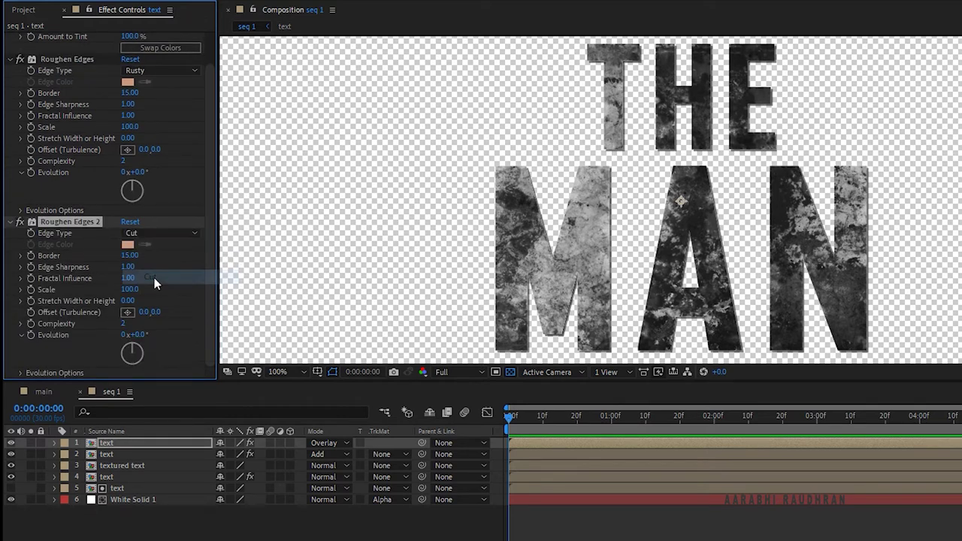
click(129, 256)
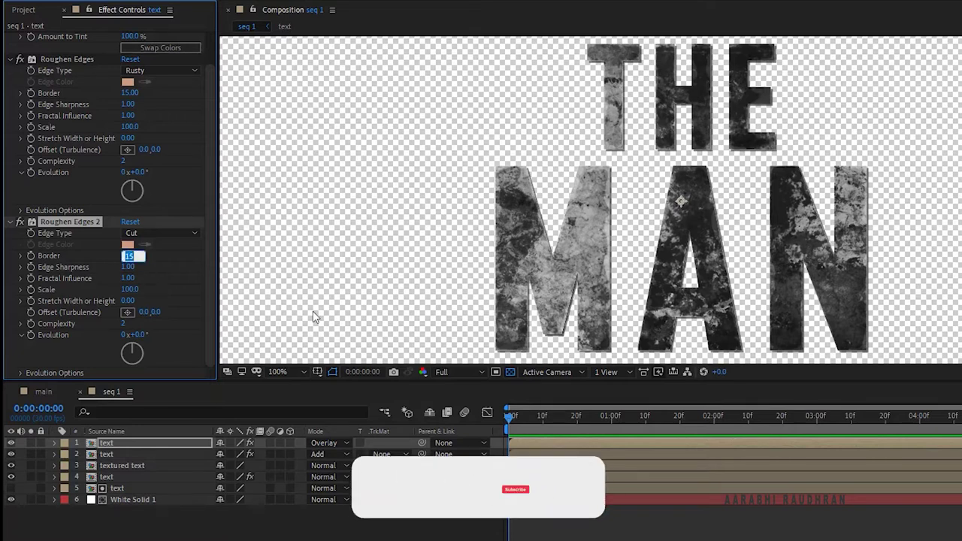
text(40)
key(Return)
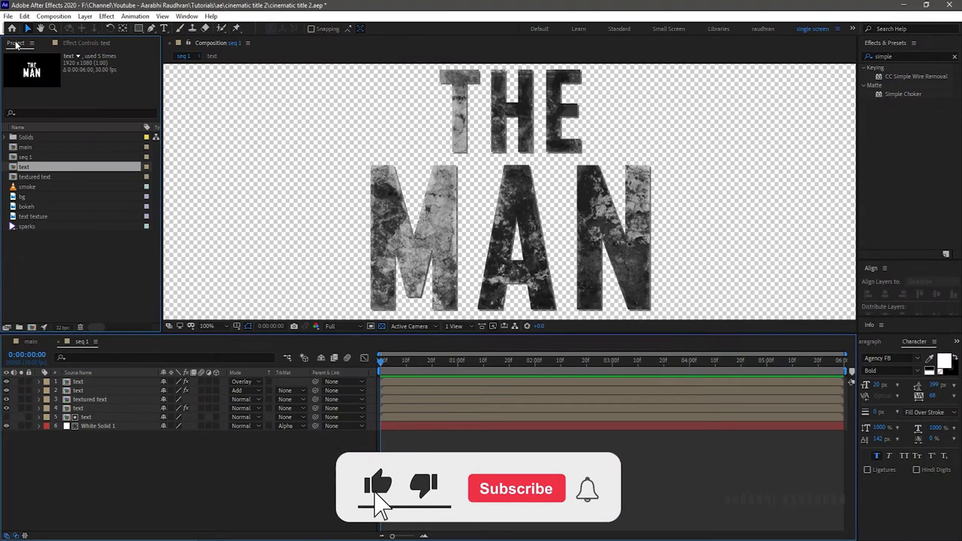
Step: Add the text composition as the top layer of seq 1 and apply Simple Choker with Choke Matte set to 5
drag(48, 166, 100, 383)
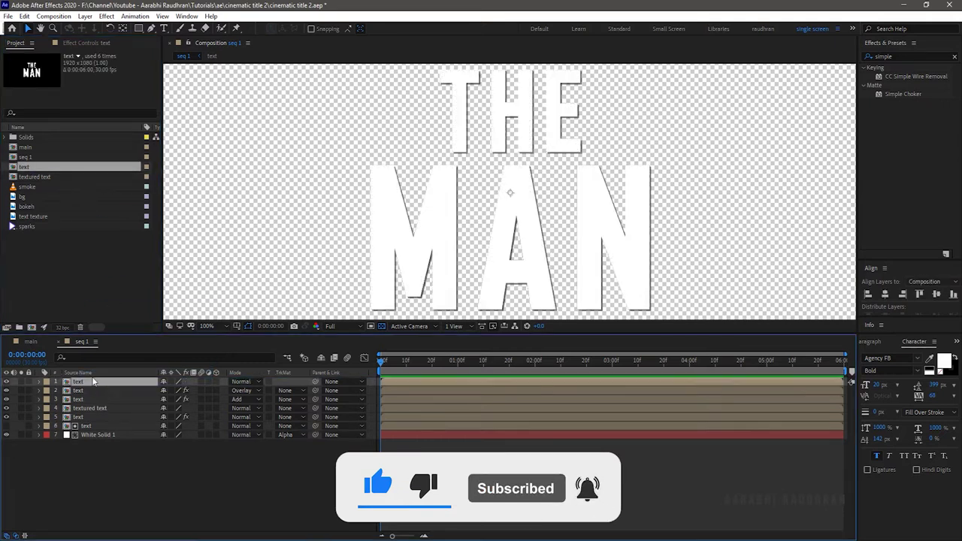
click(906, 56)
click(820, 53)
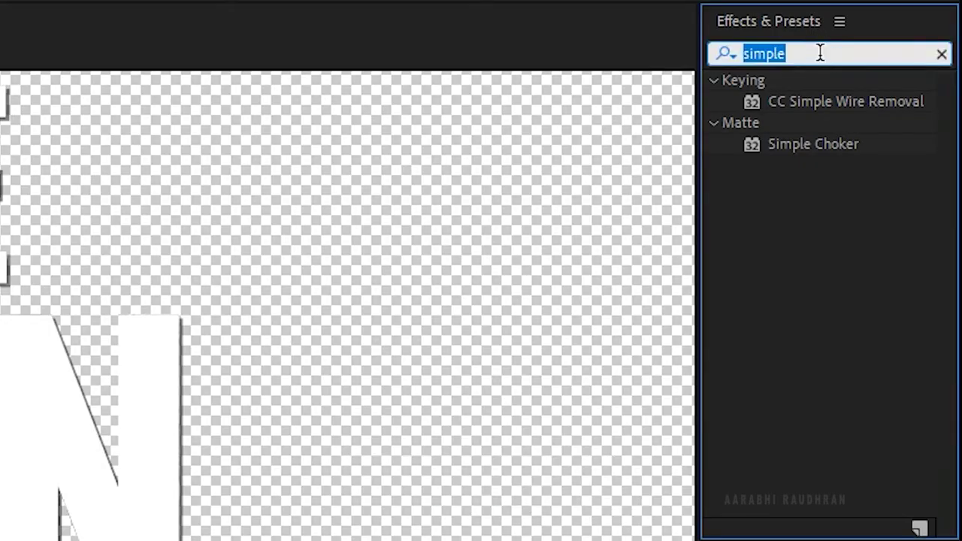
drag(824, 155, 109, 385)
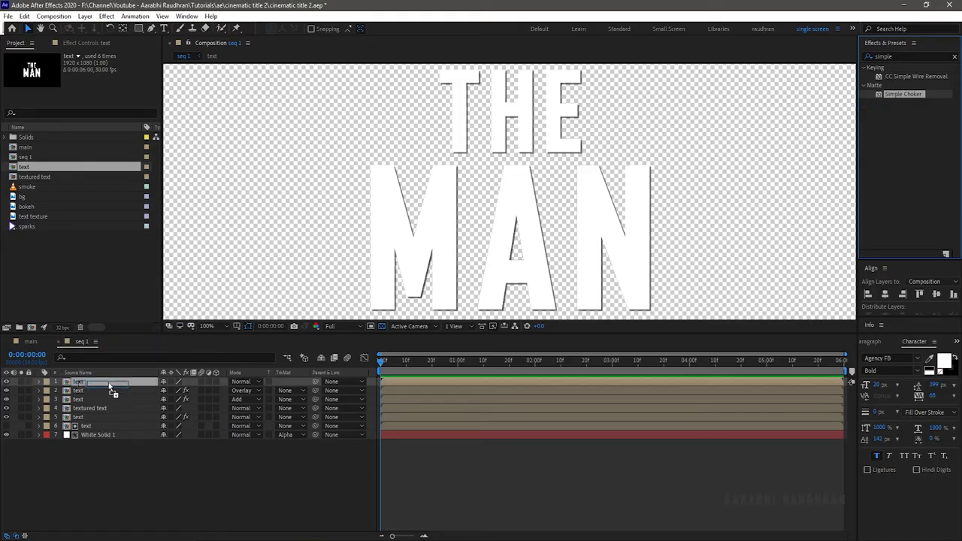
click(93, 82)
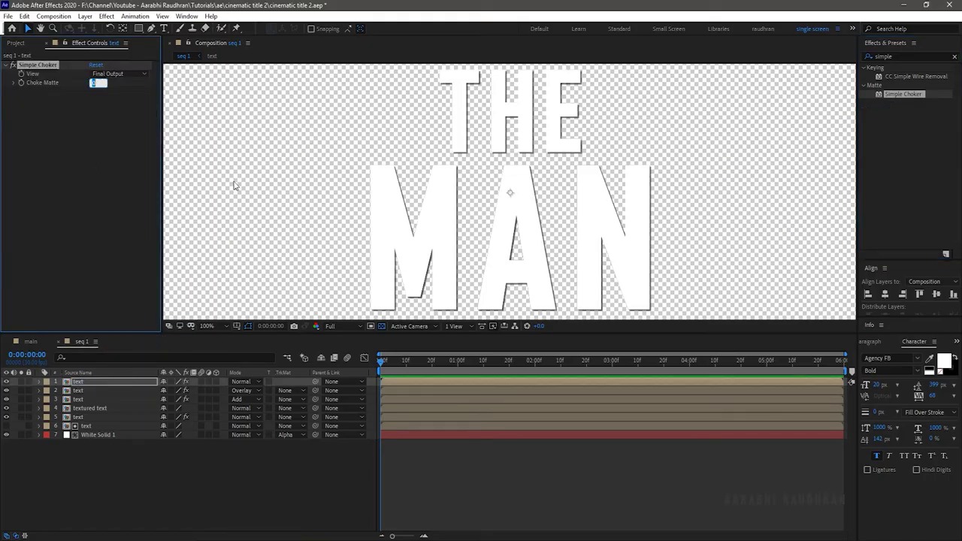
key(Return)
Step: Set the track matte of the Overlay text layer just below the top layer to Alpha Inverted Matte
click(85, 391)
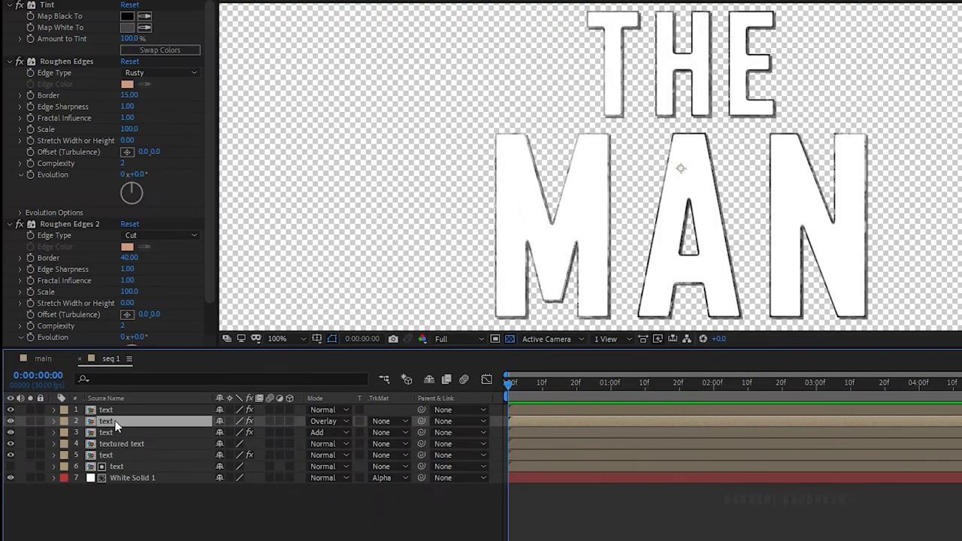
click(382, 422)
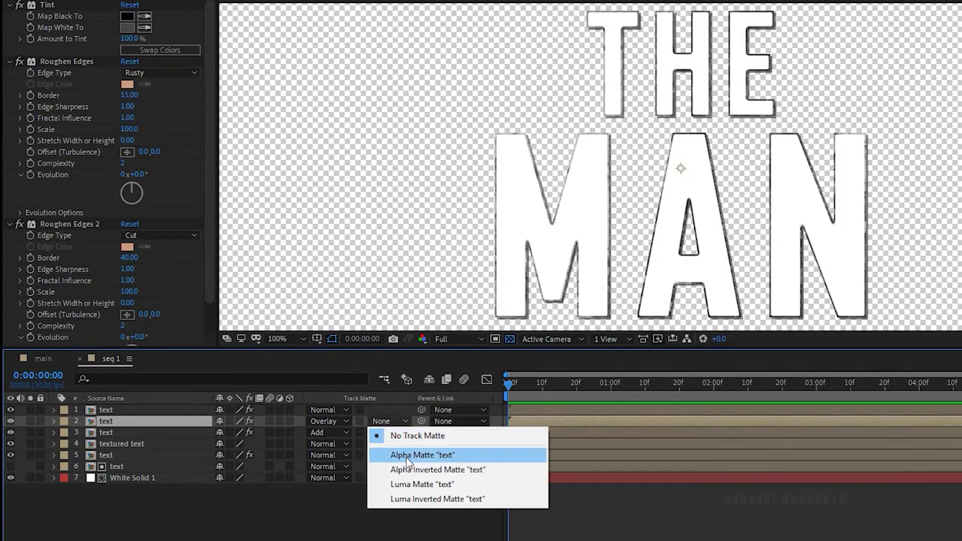
click(438, 470)
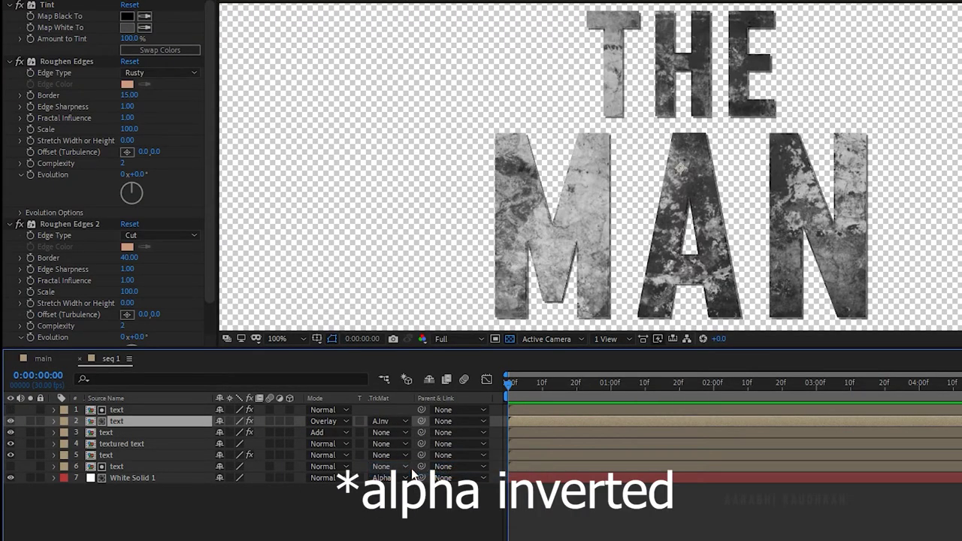
Step: Duplicate the top matte text layer and turn on the visibility of the upper copy
click(119, 411)
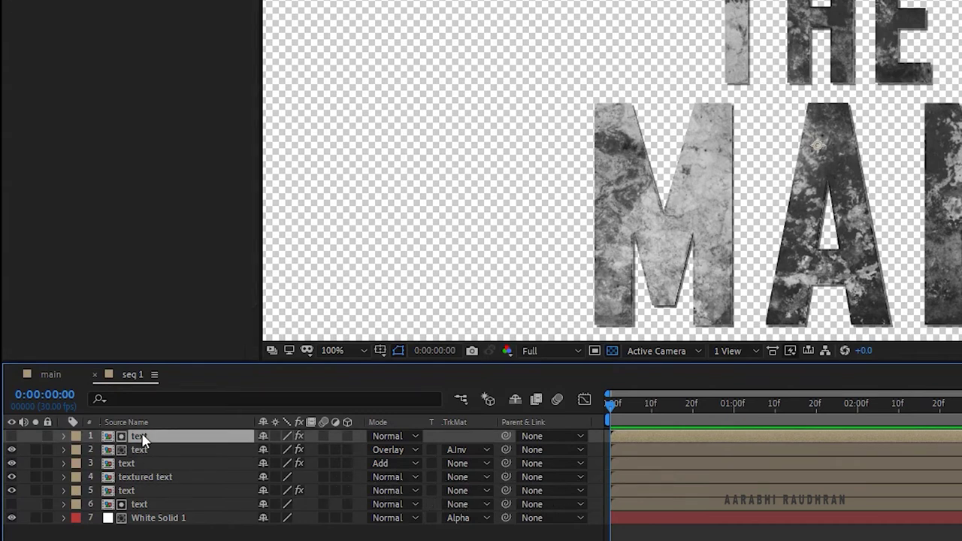
key(ctrl+d)
click(11, 436)
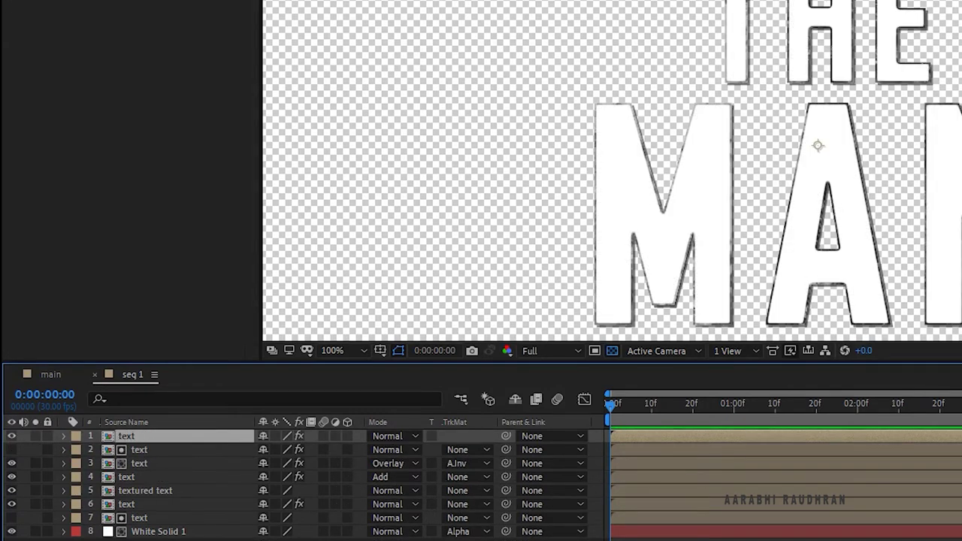
Step: Apply Tint to the top text layer with Map White To set to black
click(812, 47)
text(tint)
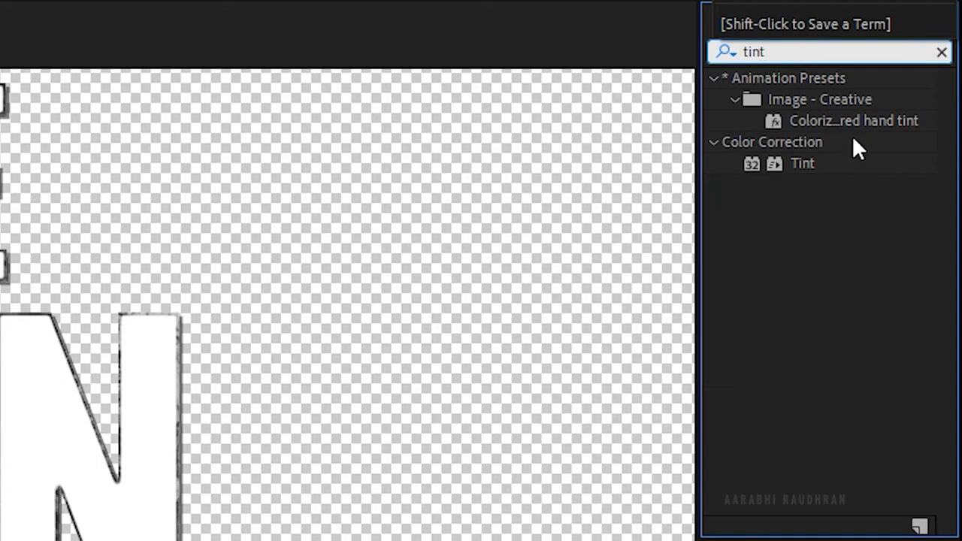
drag(802, 167, 71, 204)
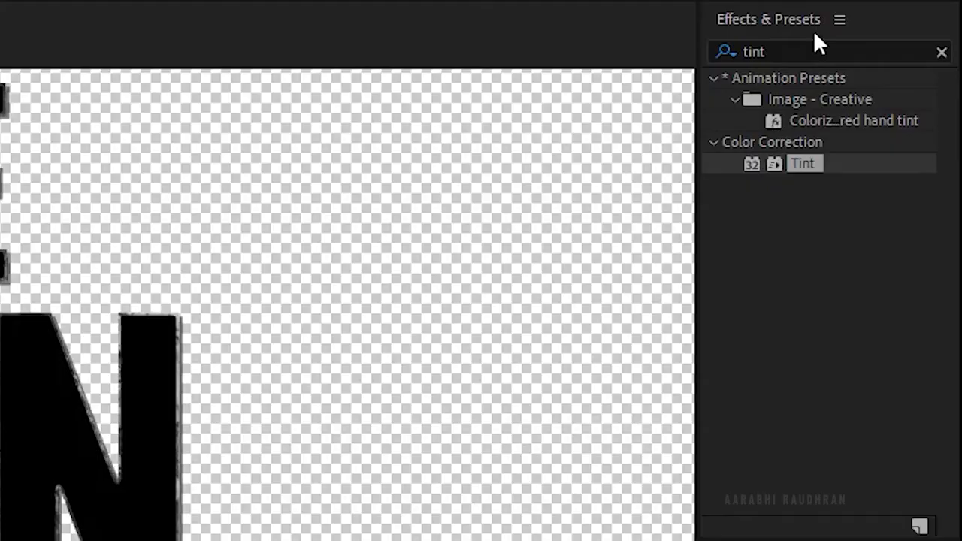
Step: Apply Drop Shadow to the top text layer and set the layer's blending mode to Overlay
click(901, 53)
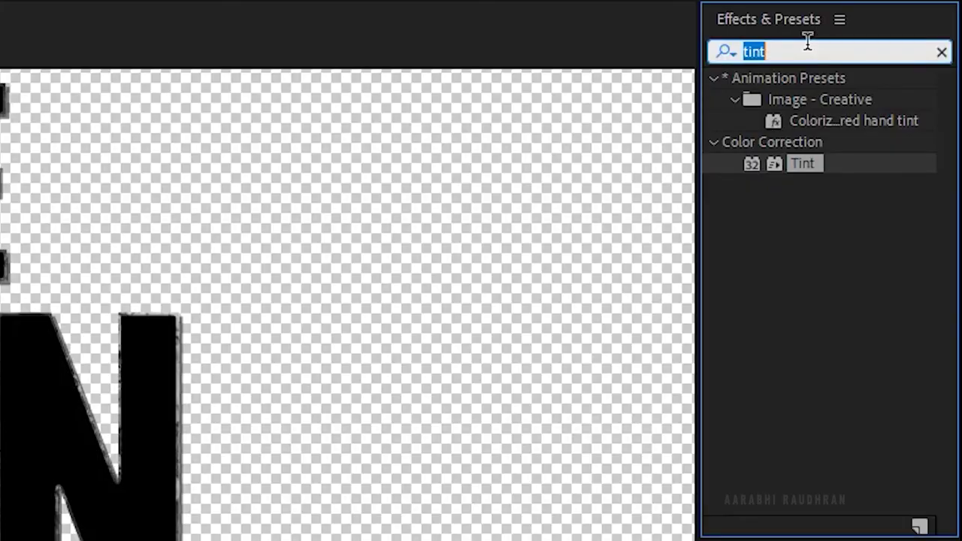
text(drop)
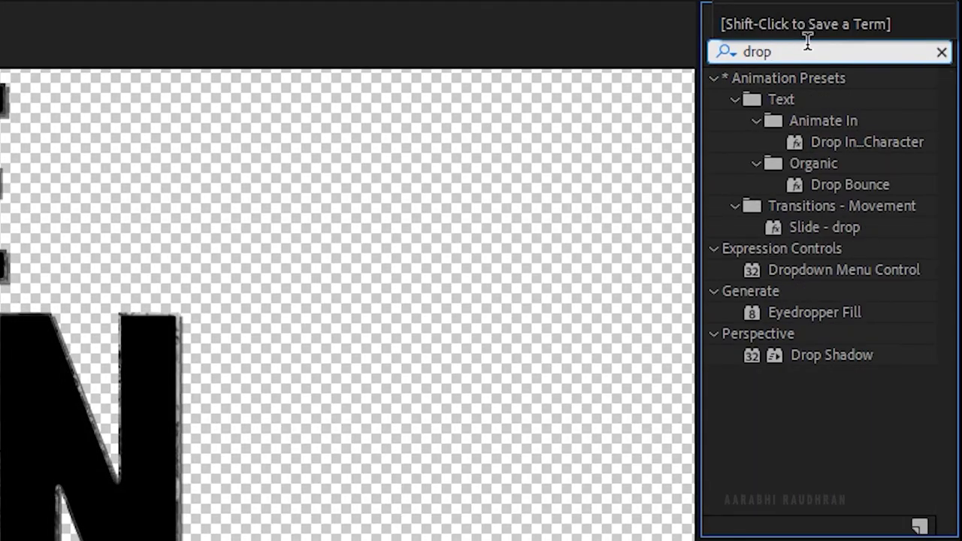
drag(831, 354, 83, 225)
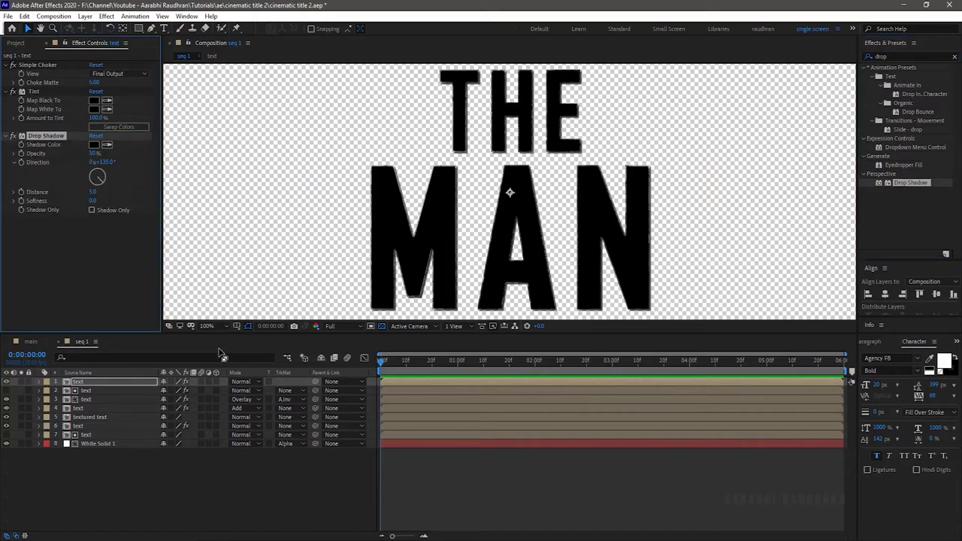
click(251, 382)
click(287, 281)
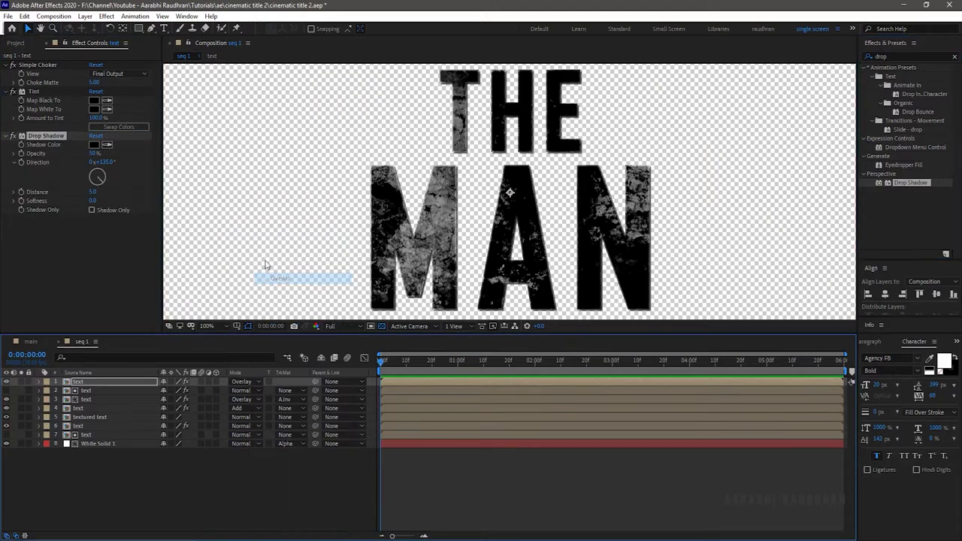
Step: Add a new point light to the seq 1 composition
right_click(190, 363)
mouse_move(256, 373)
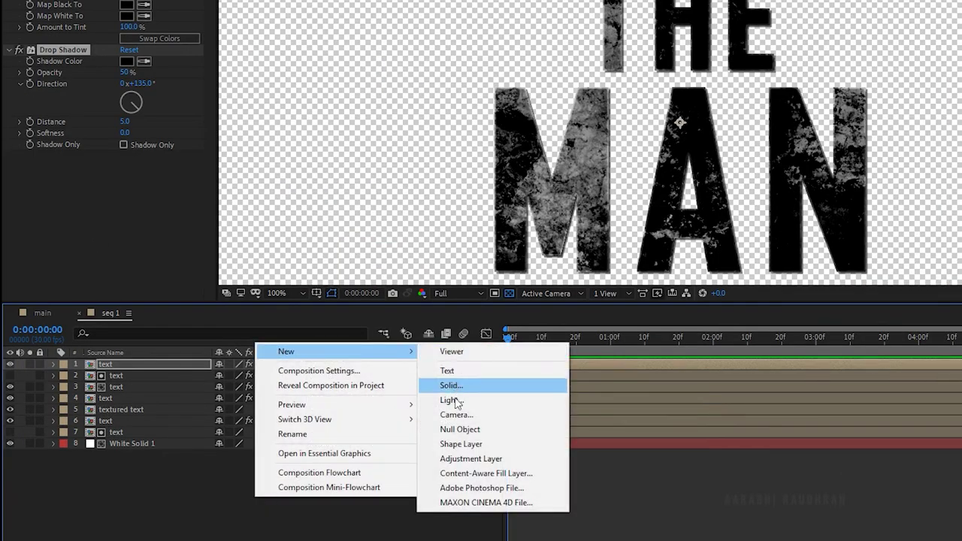
click(342, 410)
click(678, 399)
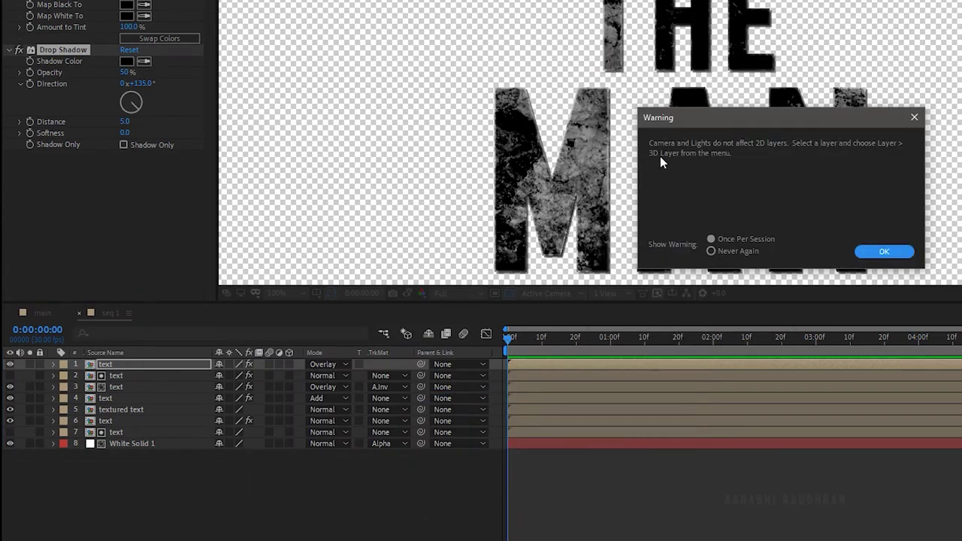
click(889, 254)
Step: Turn every text layer, the textured text layer and the white solid into 3D layers
drag(101, 484, 148, 399)
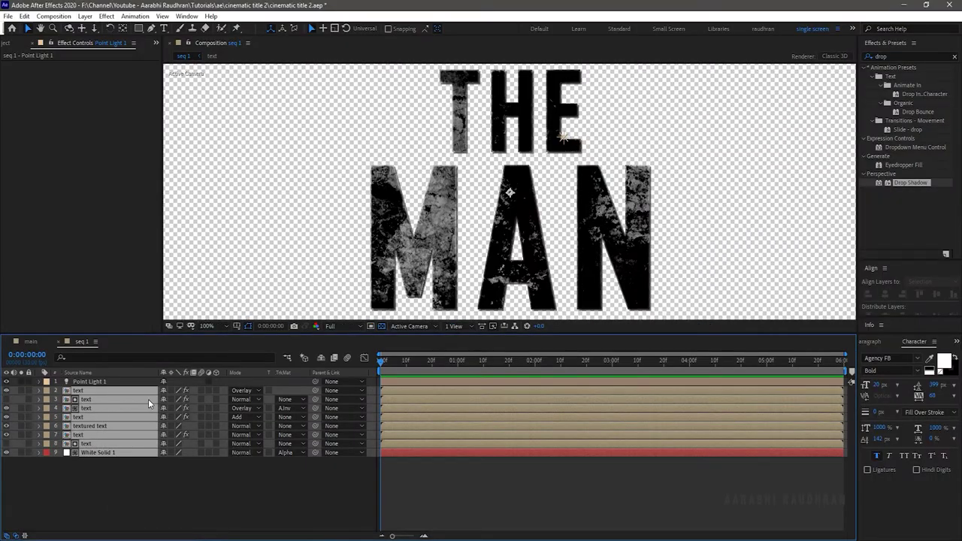
click(217, 390)
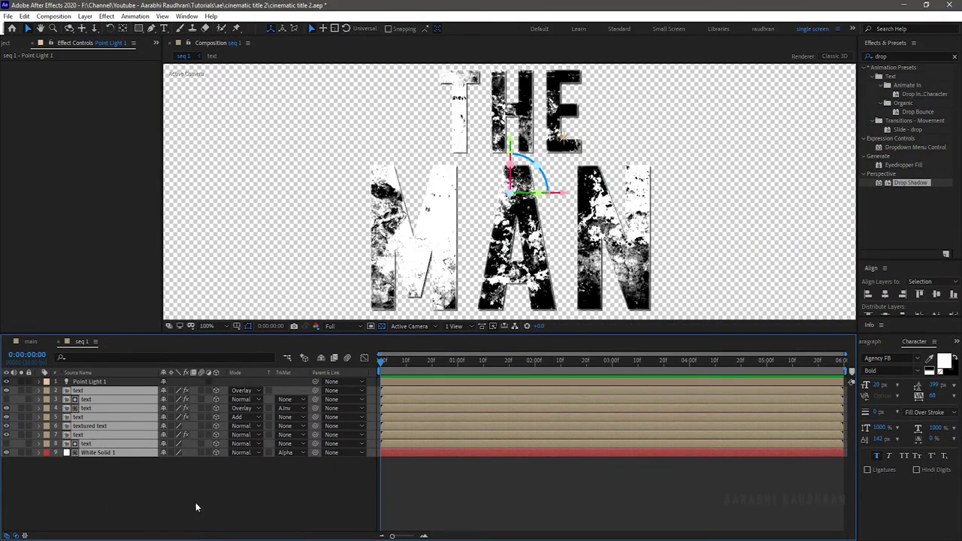
click(194, 503)
Step: Move the point light in front of the title to a position of about 986, 535, -234.7
click(110, 379)
key(p)
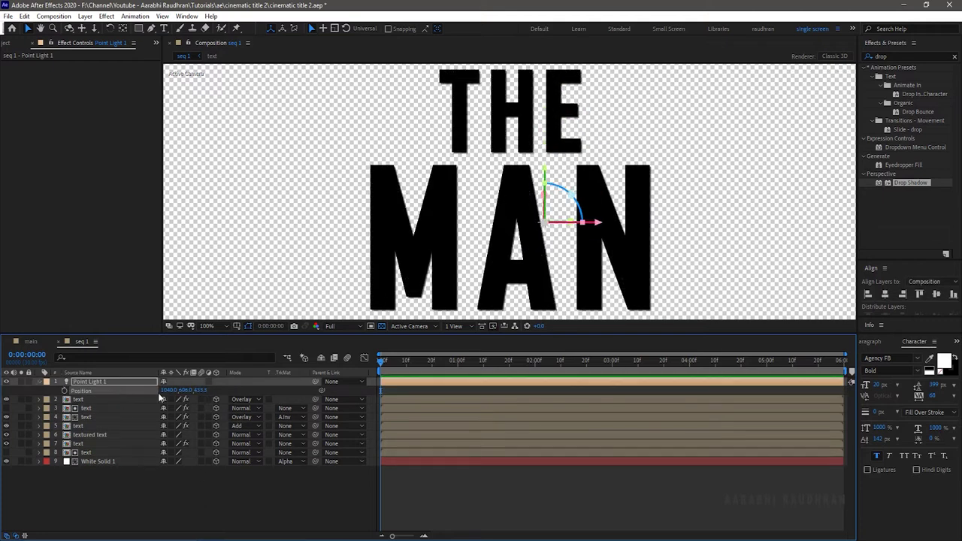
drag(197, 392, 317, 395)
Step: Pre-compose the point light and all the other layers into a new composition named "title comp"
drag(128, 504, 86, 385)
right_click(87, 387)
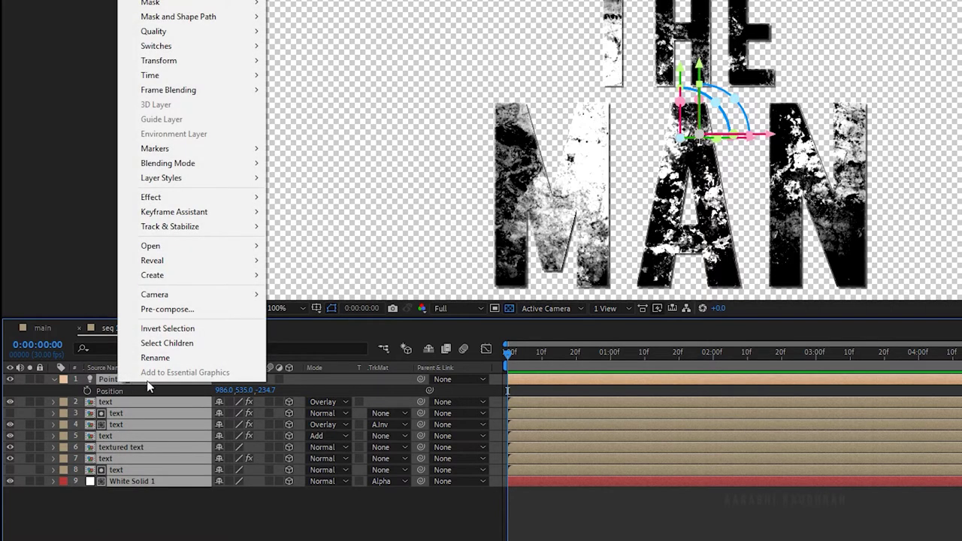
click(172, 309)
text(tit)
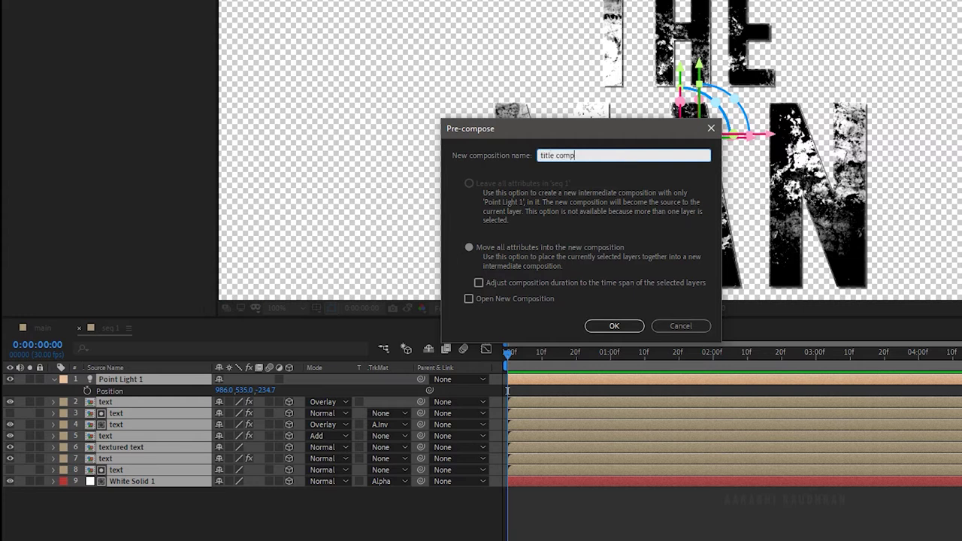
text(le comp)
key(Return)
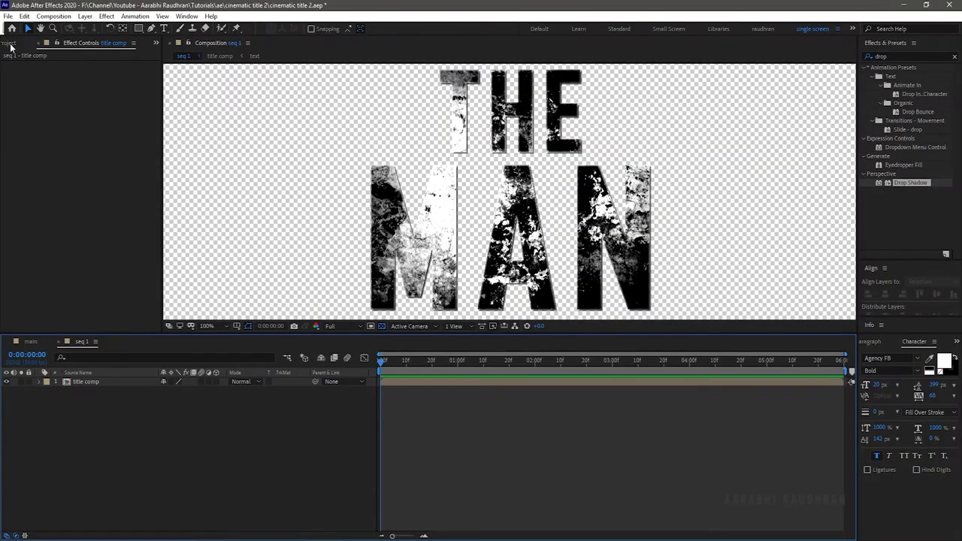
Step: Place the text composition beneath title comp and rename the new layer "text shadow"
click(10, 43)
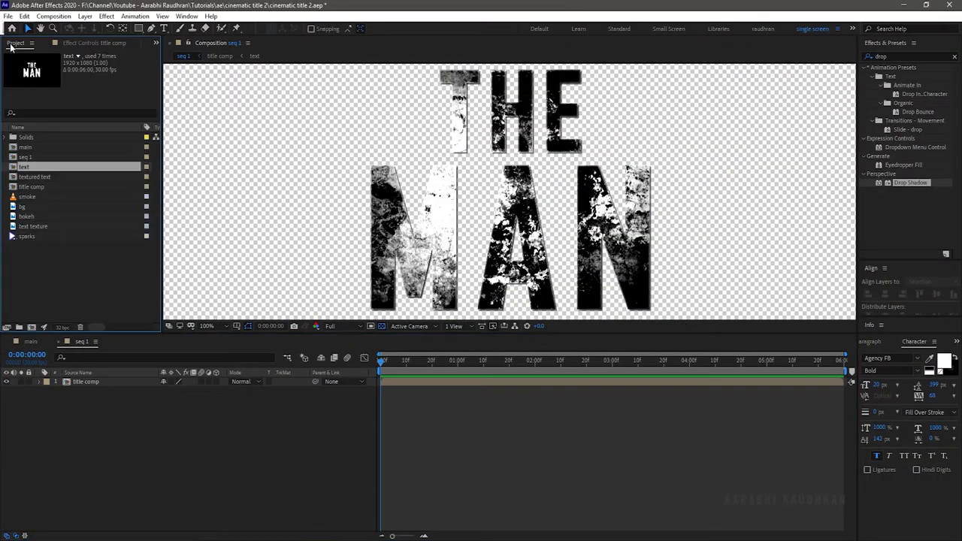
drag(32, 168, 113, 401)
right_click(110, 391)
click(136, 372)
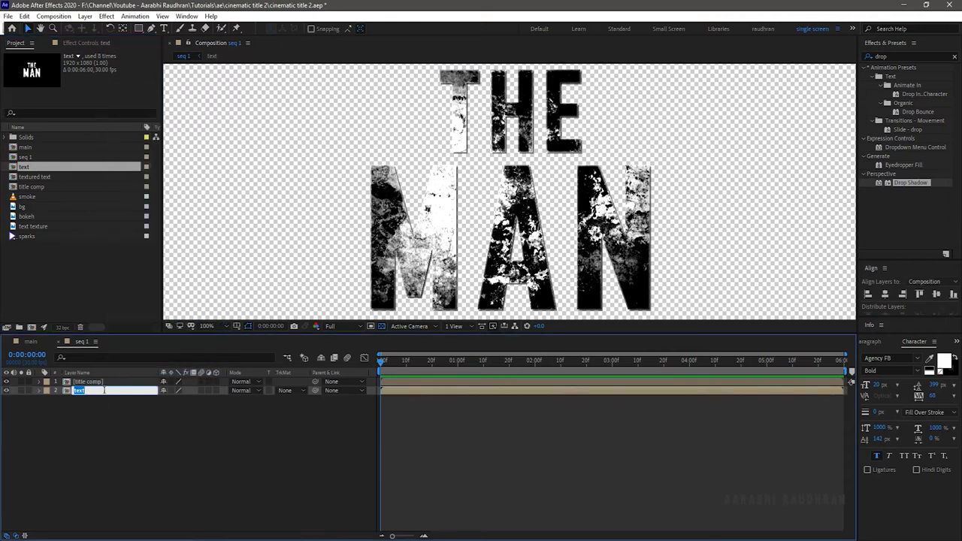
text(shadow)
Step: Apply Tint to the text shadow layer with Map White To set to black
click(887, 56)
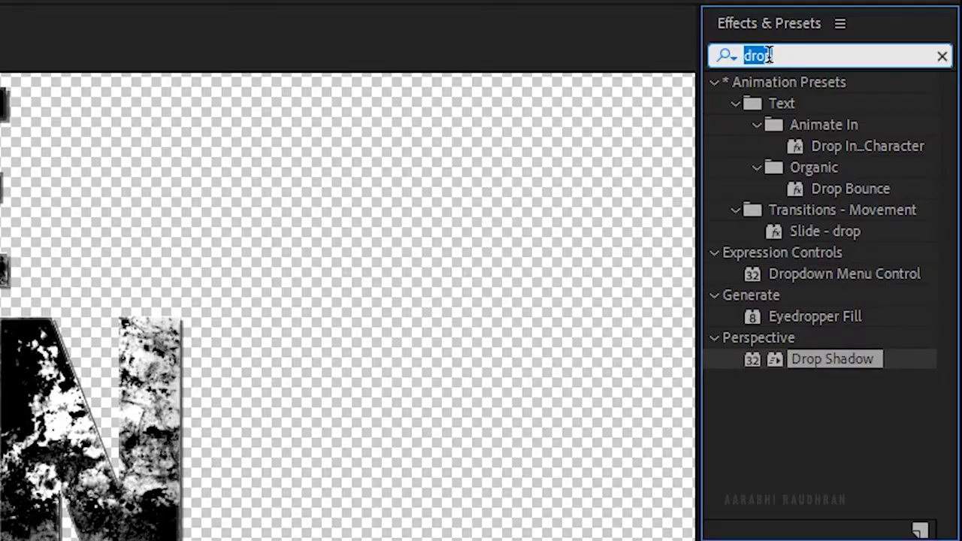
text(tint)
drag(779, 167, 0, 540)
click(136, 51)
Step: Apply CC Radial Blur to the text shadow layer with type Fading Zoom and an amount of 50
click(961, 32)
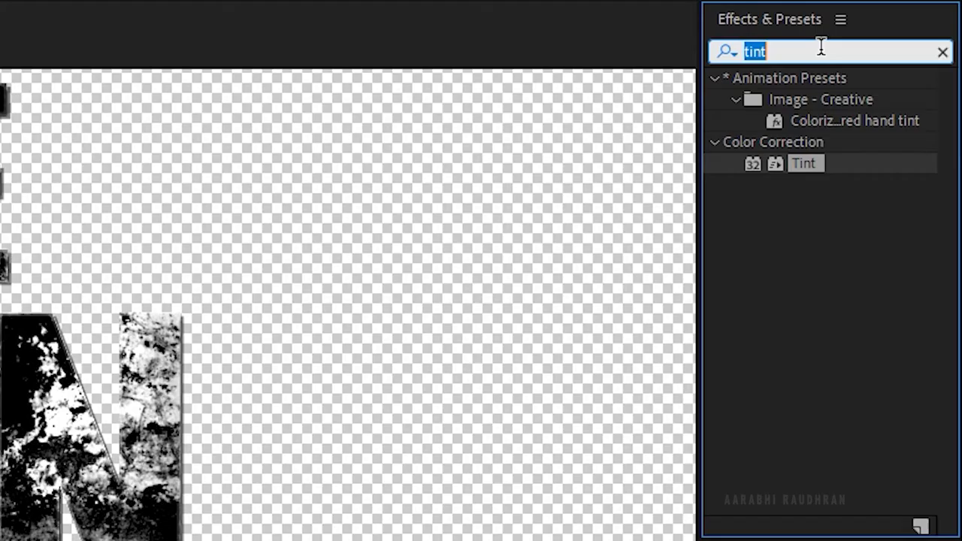
text(cc radia)
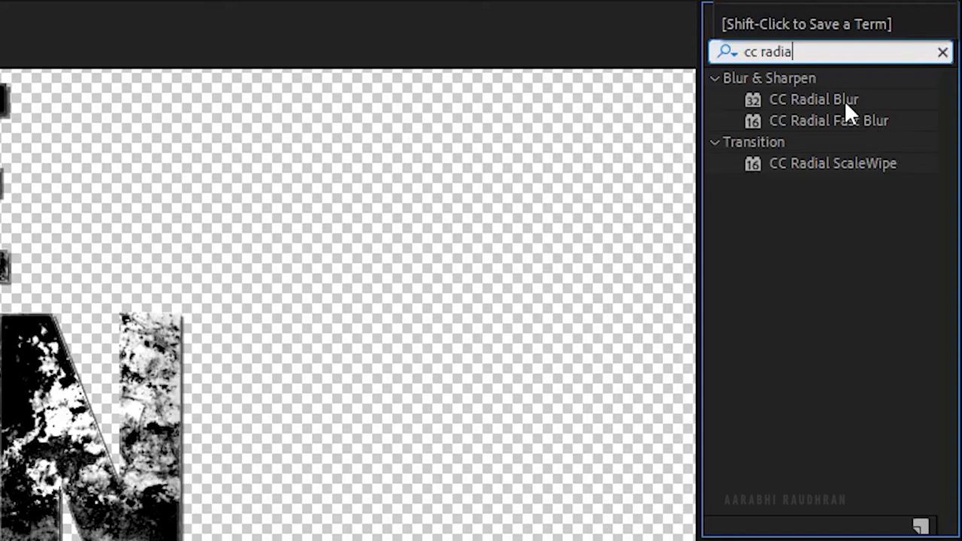
drag(843, 100, 0, 383)
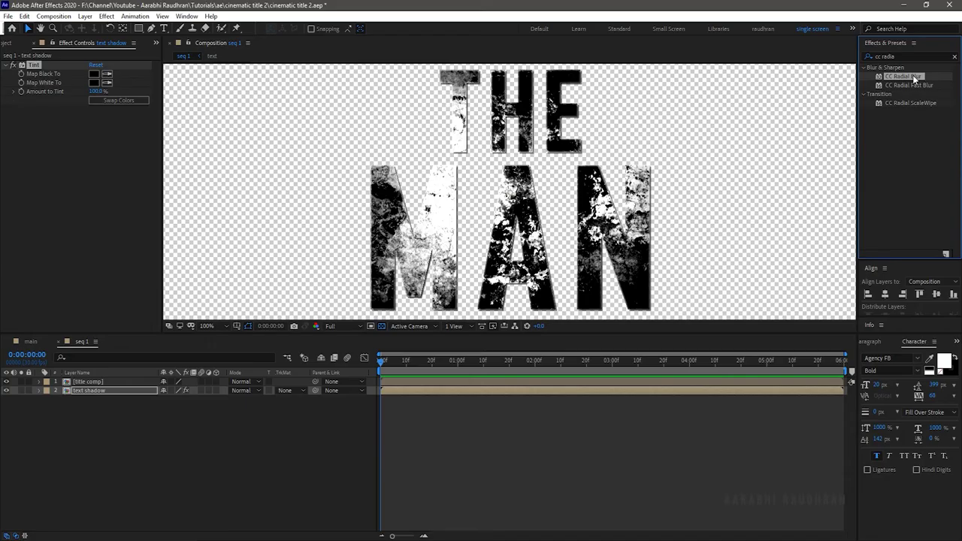
click(112, 118)
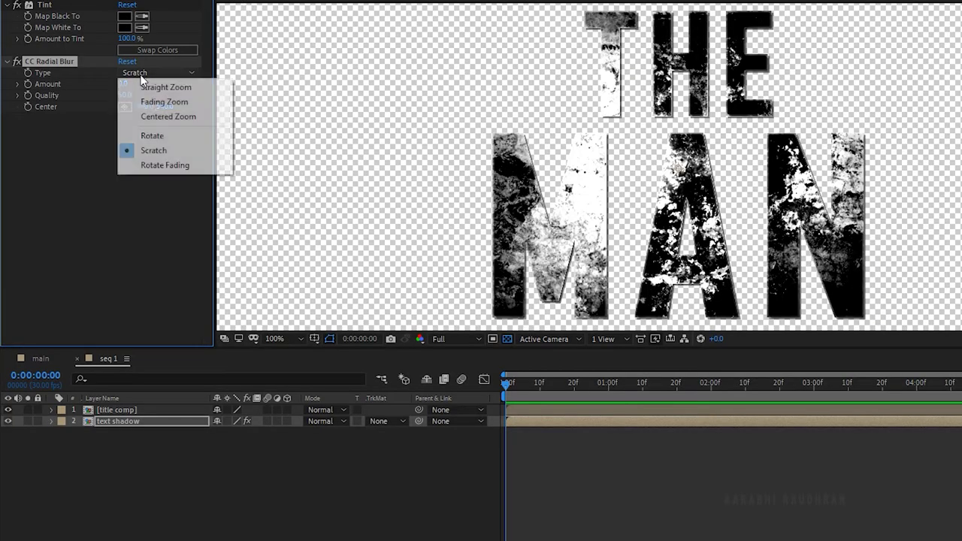
click(127, 137)
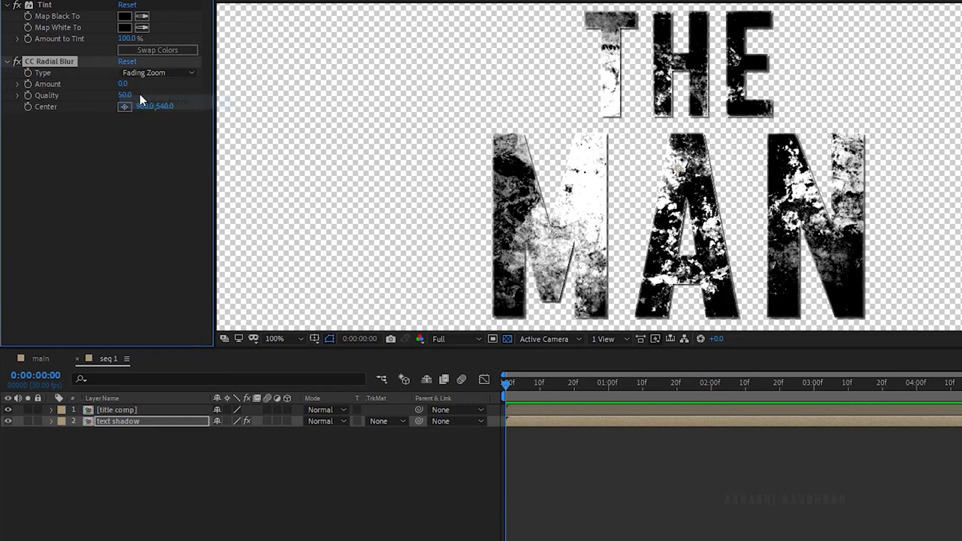
click(123, 84)
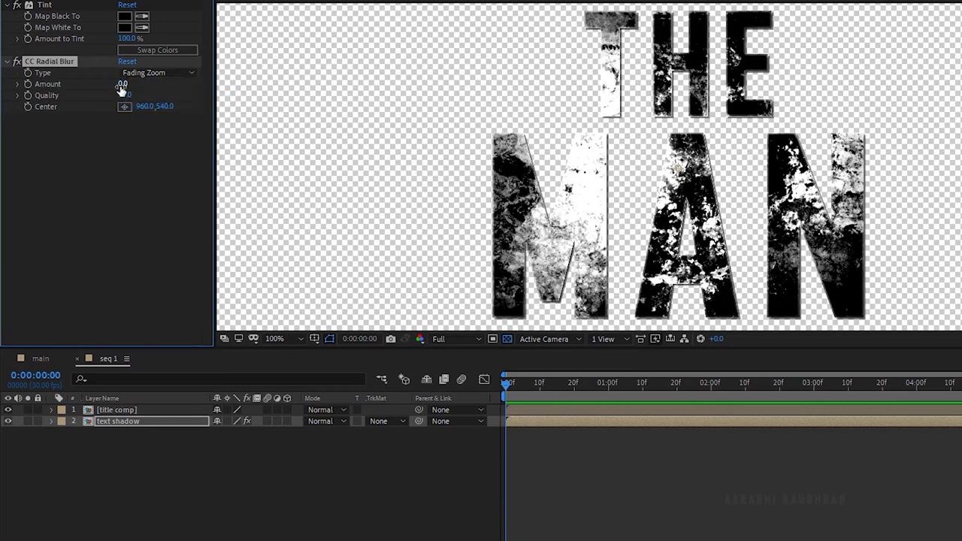
key(Return)
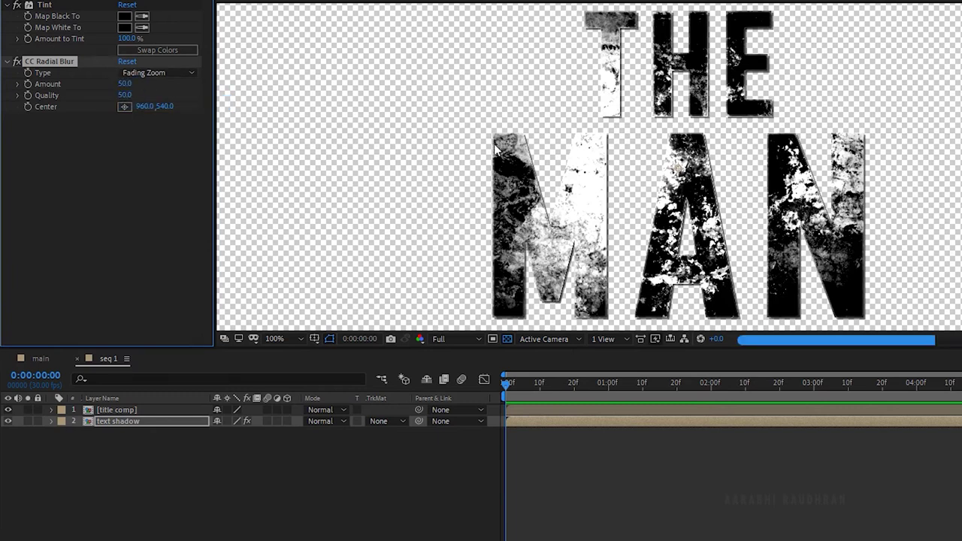
Step: Place the center of CC Radial Blur above the title at about 957, 145
click(274, 338)
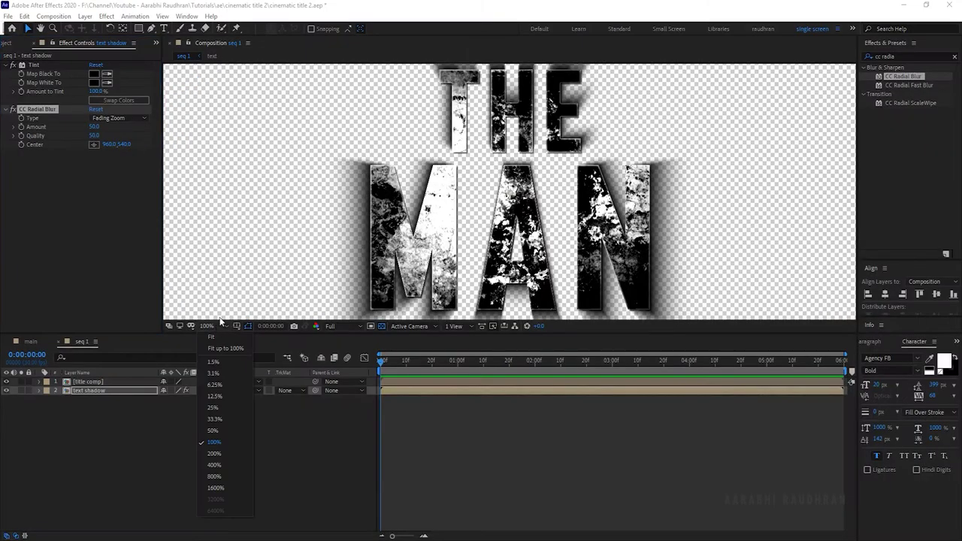
click(213, 336)
click(94, 145)
click(509, 101)
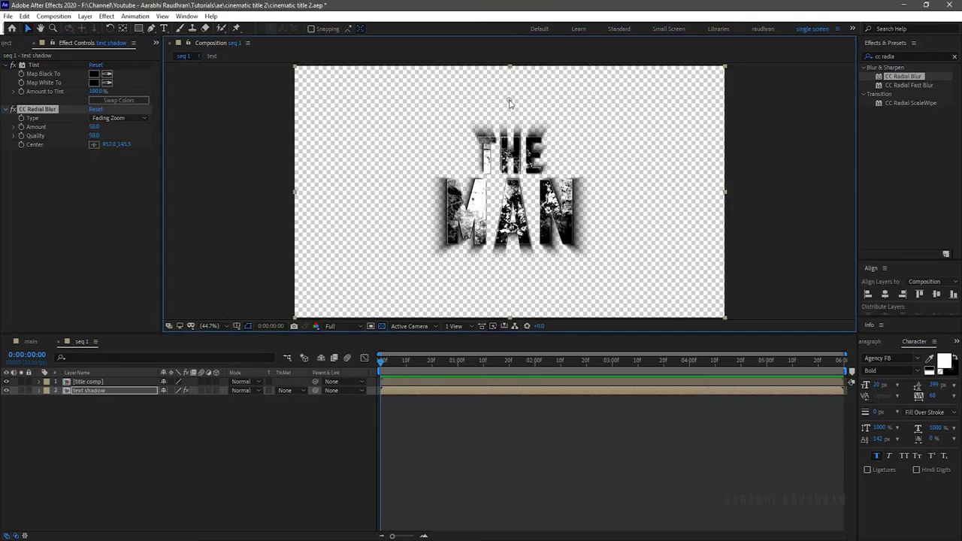
Step: Find the Drop Shadow effect and apply it to the text shadow layer below CC Radial Blur
click(911, 57)
text(drop)
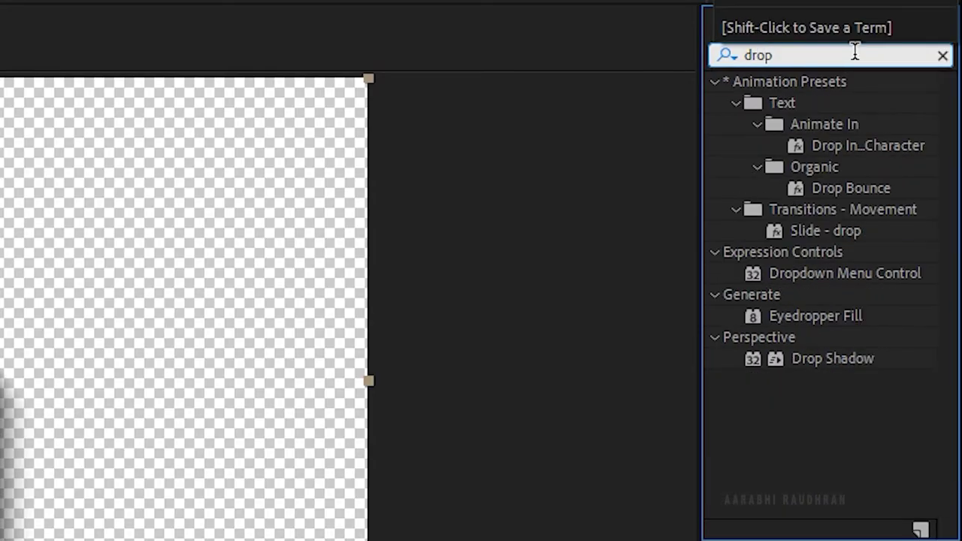
key(Return)
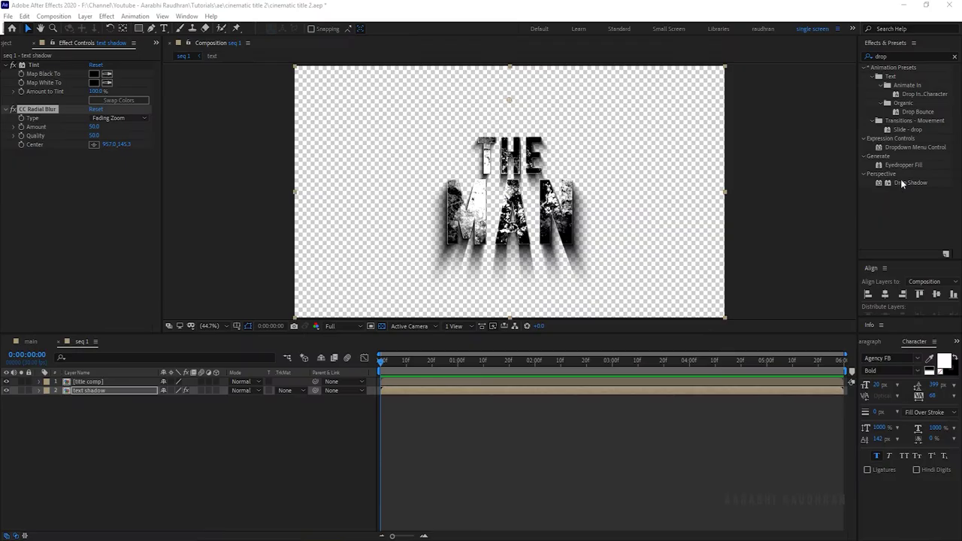
drag(910, 183, 91, 224)
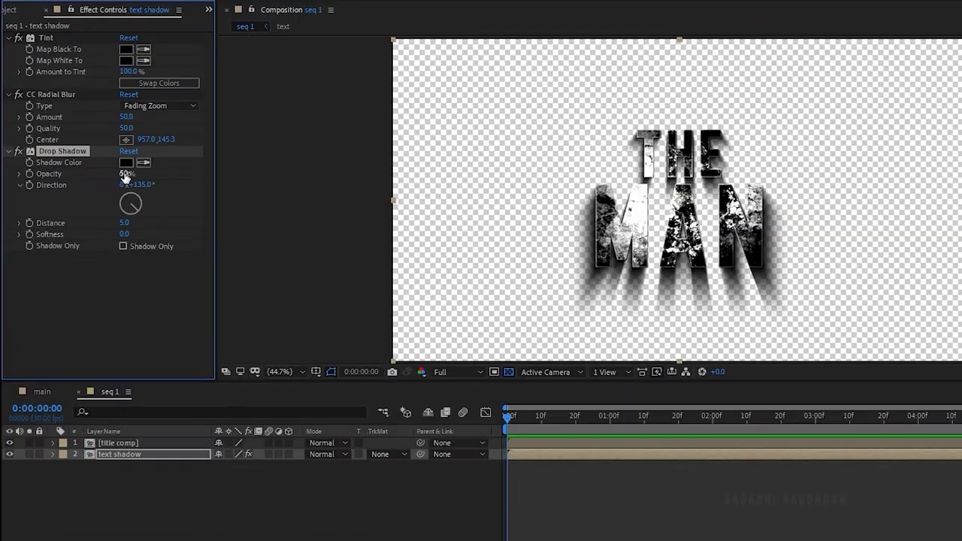
Step: Set the Drop Shadow on the text shadow layer to 100% opacity, distance 10, direction 180° and softness 5
click(125, 223)
text(10)
key(Return)
click(146, 186)
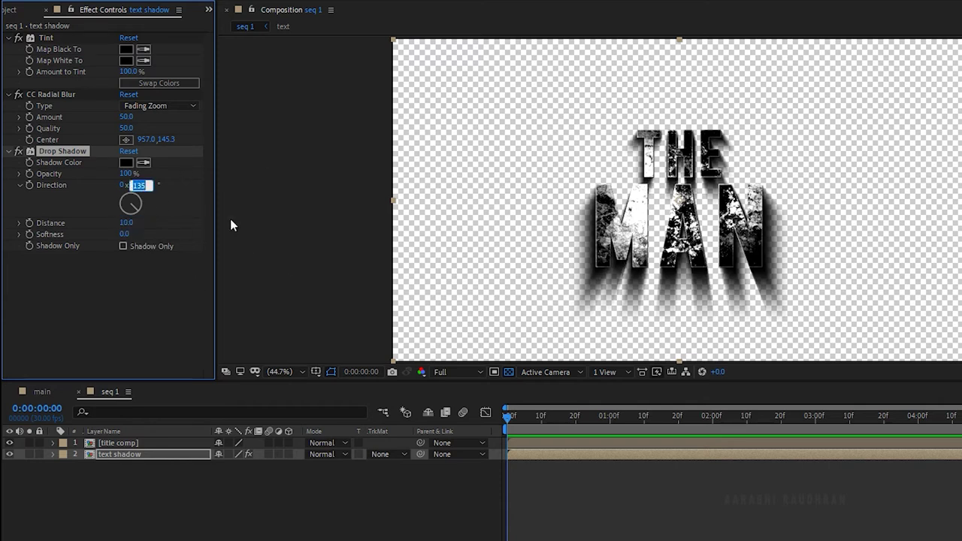
text(180)
key(Return)
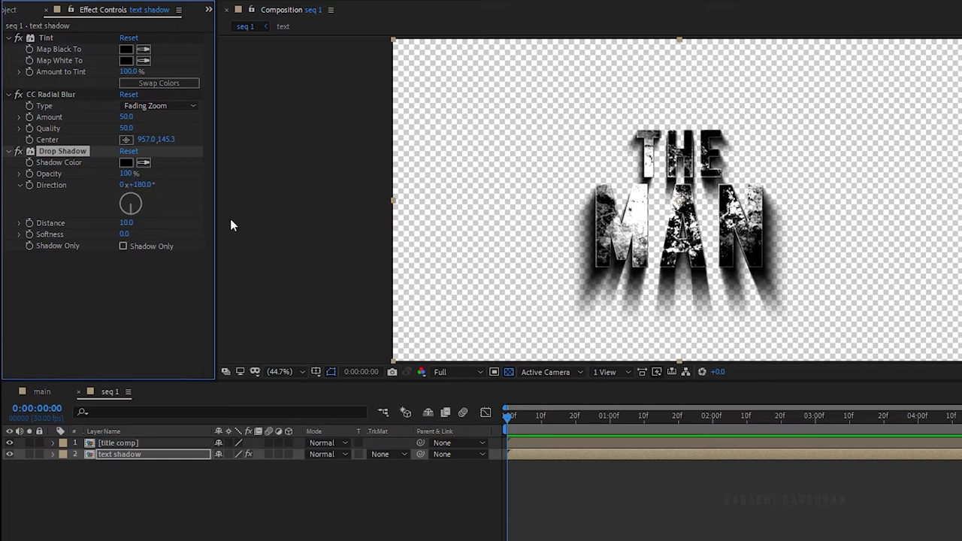
click(125, 234)
text(5)
key(Return)
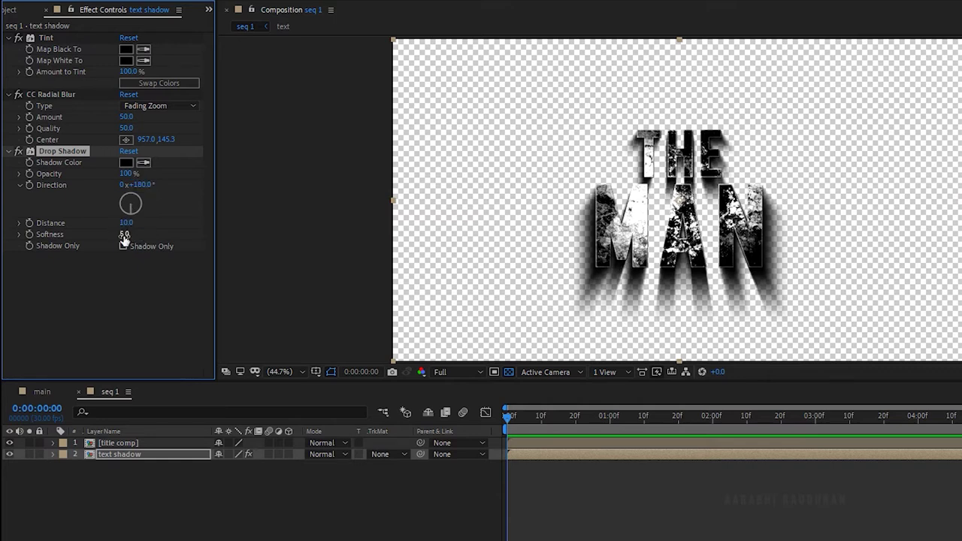
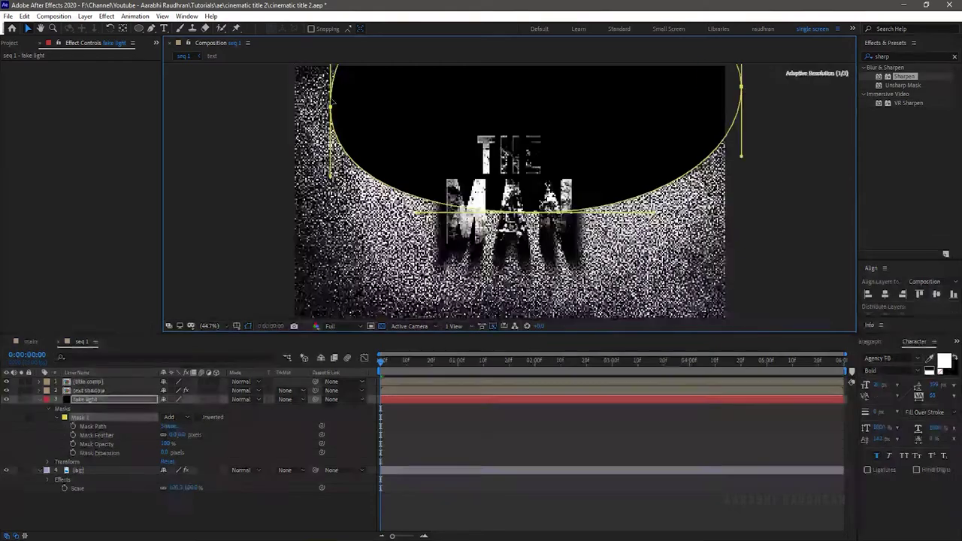
Step: Undo the last mask changes on the fake light layer and reposition its curved mask around the title
key(ctrl+z)
key(ctrl+z)
key(ctrl+z)
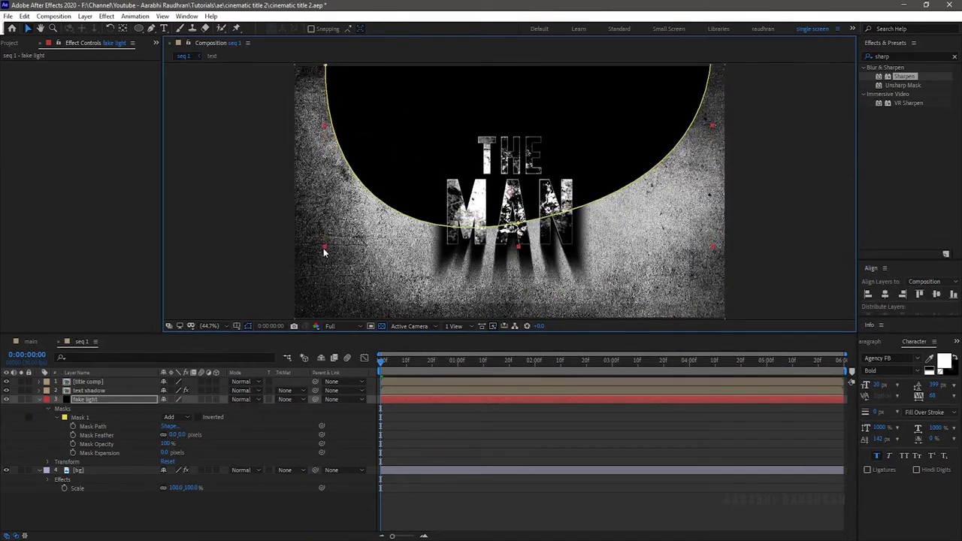
key(Return)
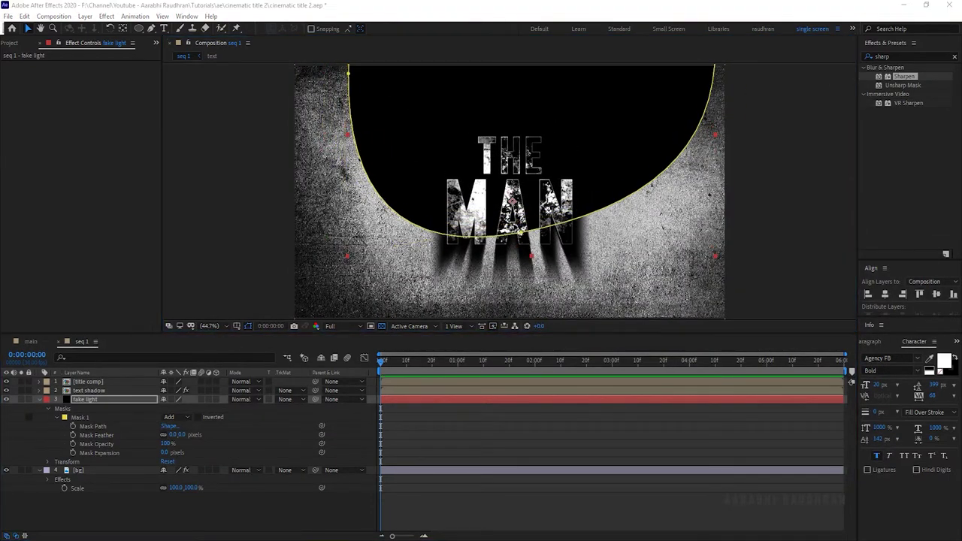
Step: Invert Mask 1 on the fake light layer and feather it by 204 pixels
click(197, 417)
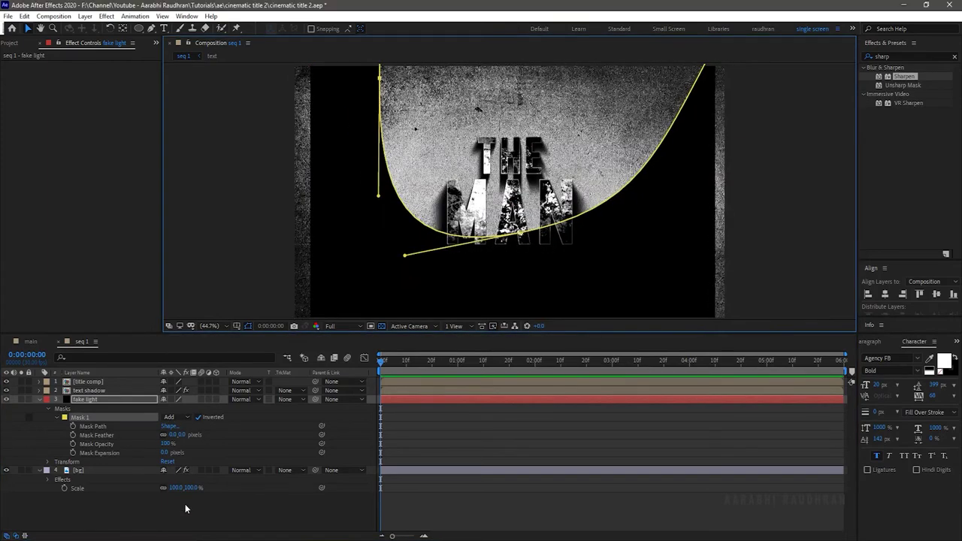
click(148, 408)
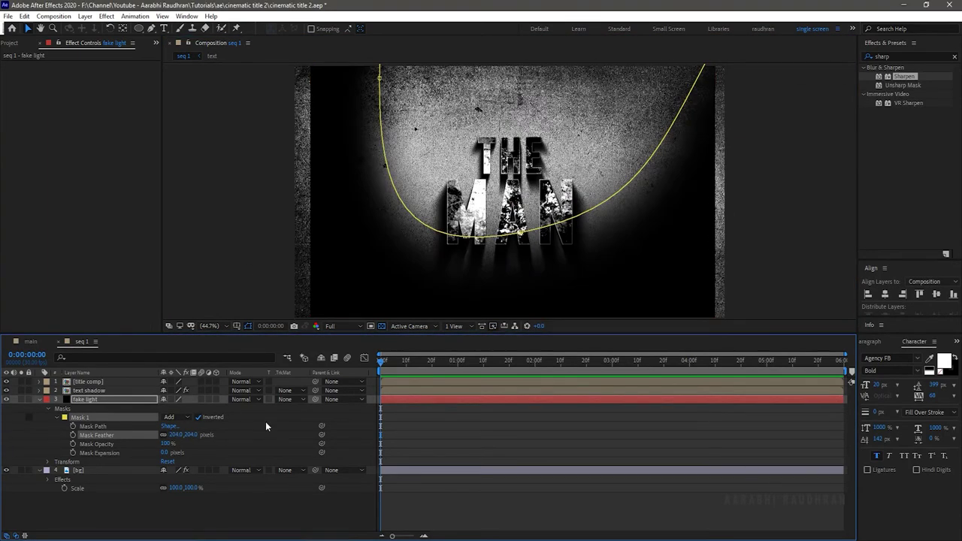
Step: Scale the fake light layer up to fill the frame and soften its mask with a wider feather and adjusted expansion
key(s)
drag(180, 407, 303, 425)
click(103, 399)
key(m)
key(m)
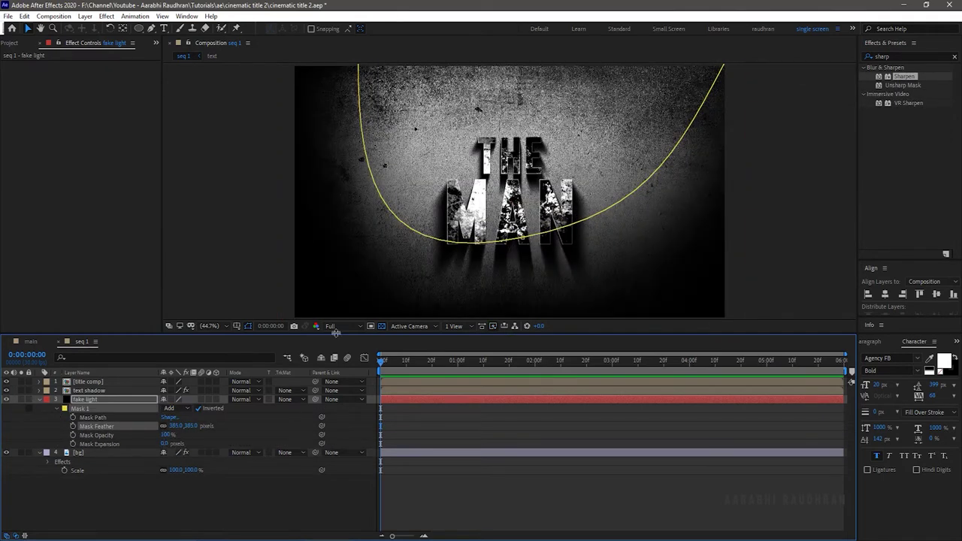
drag(165, 443, 150, 443)
drag(176, 426, 248, 425)
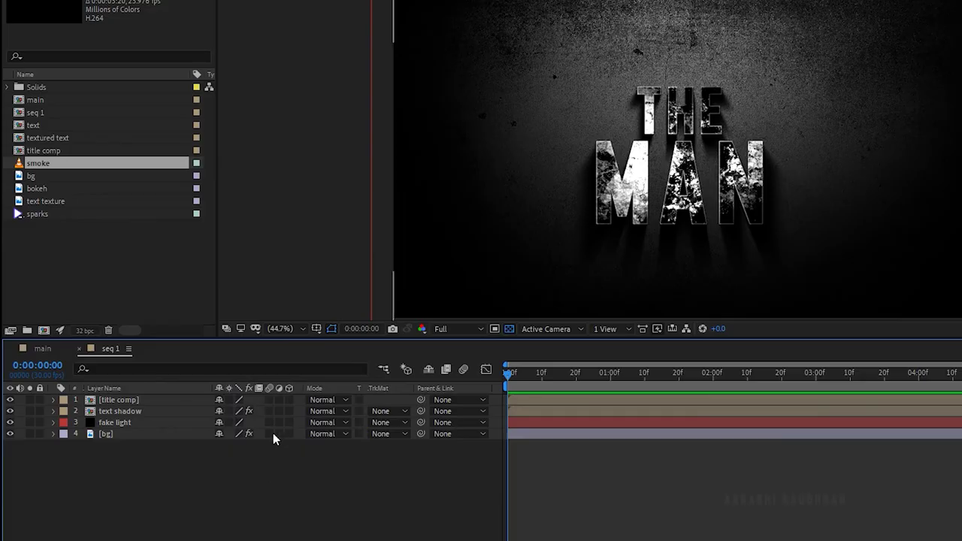
Step: Create a white full-frame solid named "fade" above the title comp layer
right_click(226, 499)
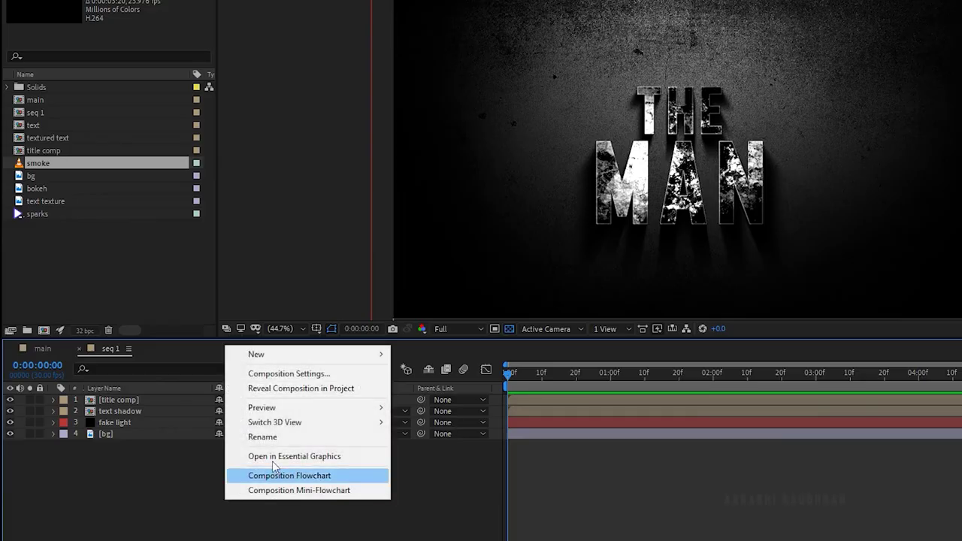
mouse_move(312, 353)
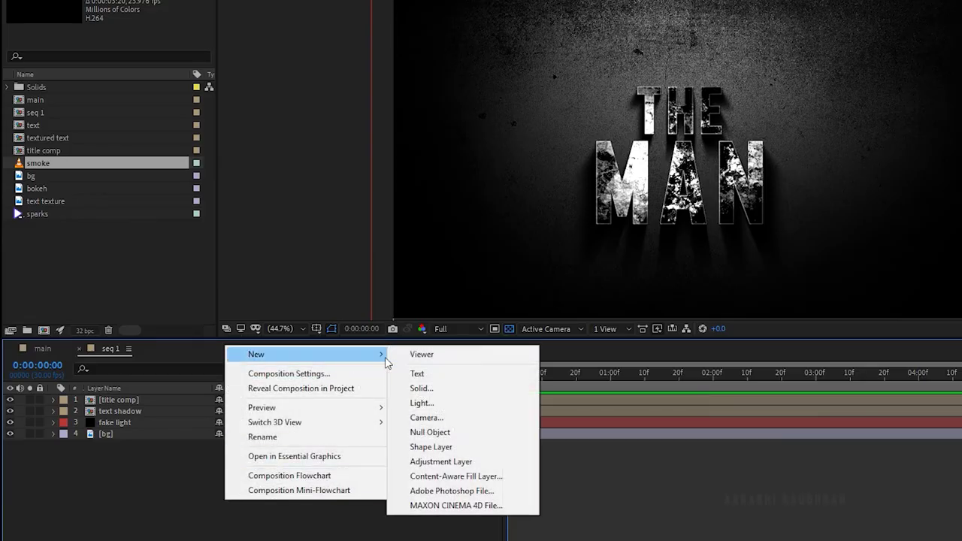
click(420, 386)
text(fade)
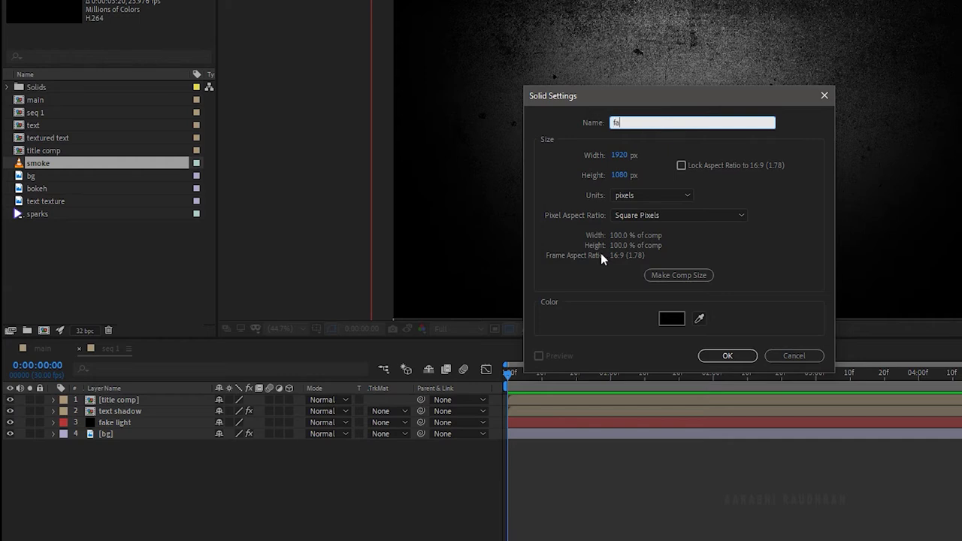
click(676, 323)
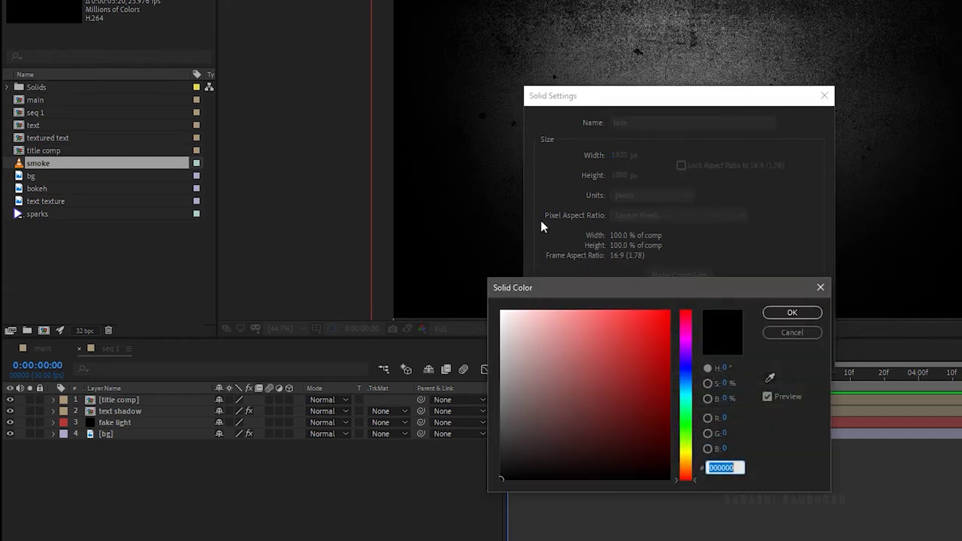
click(791, 312)
click(729, 353)
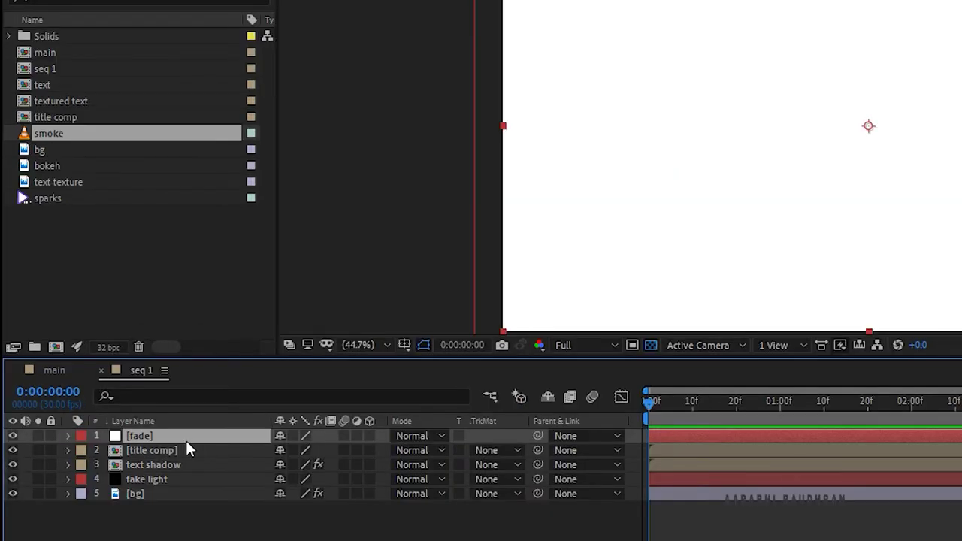
Step: Set the fade solid's opacity to 5%
key(t)
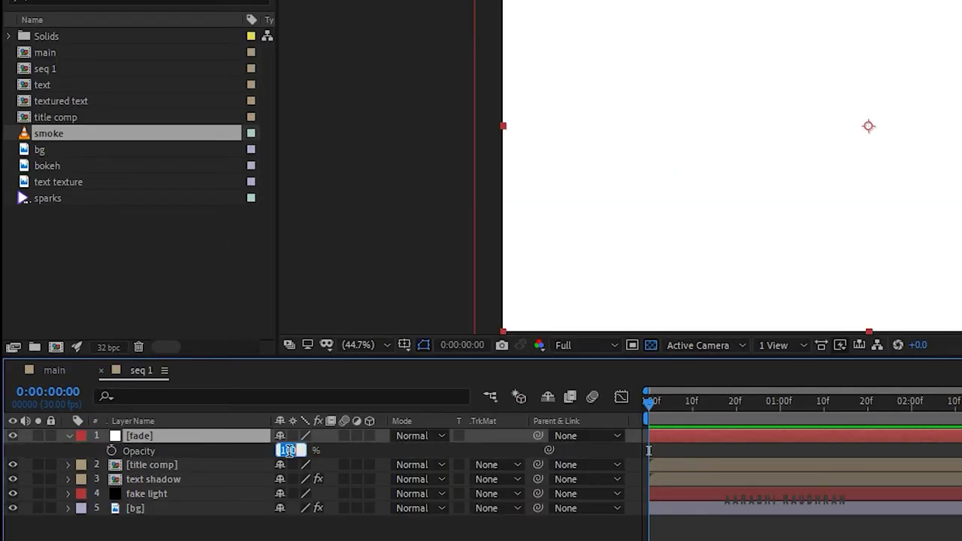
key(Return)
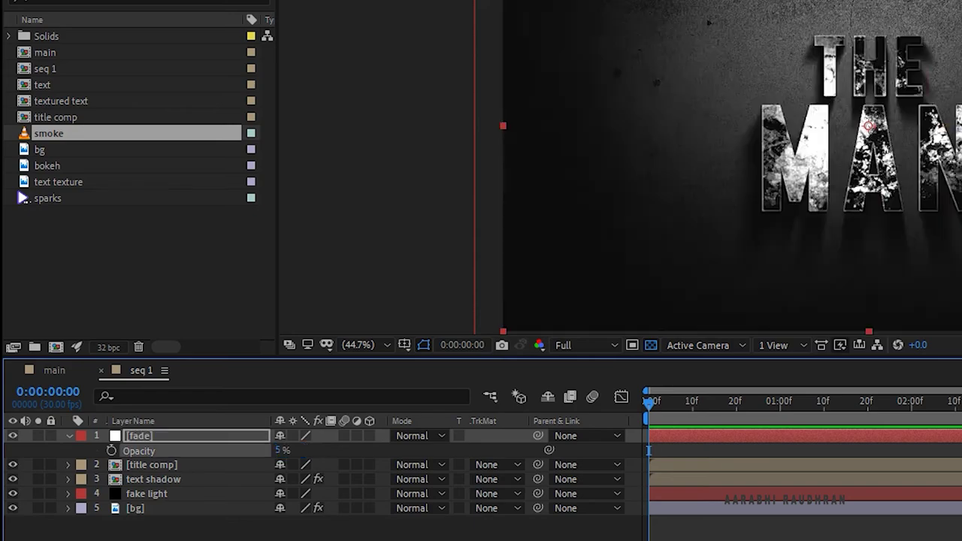
key(t)
Step: Add the smoke clip above the fade layer with Screen blending and a scale of 50%
mouse_move(160, 409)
mouse_down()
mouse_move(161, 393)
mouse_move(143, 412)
mouse_up()
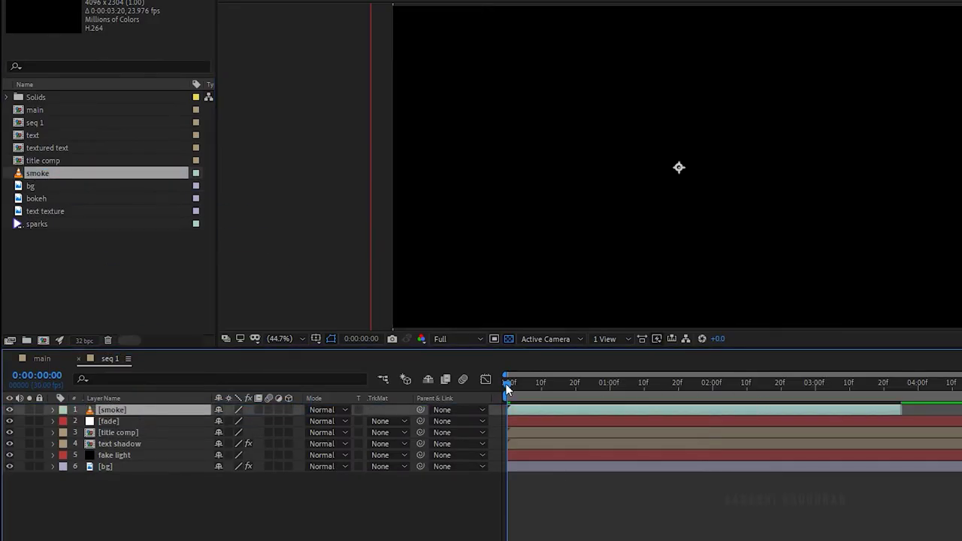
drag(539, 386, 583, 385)
click(330, 411)
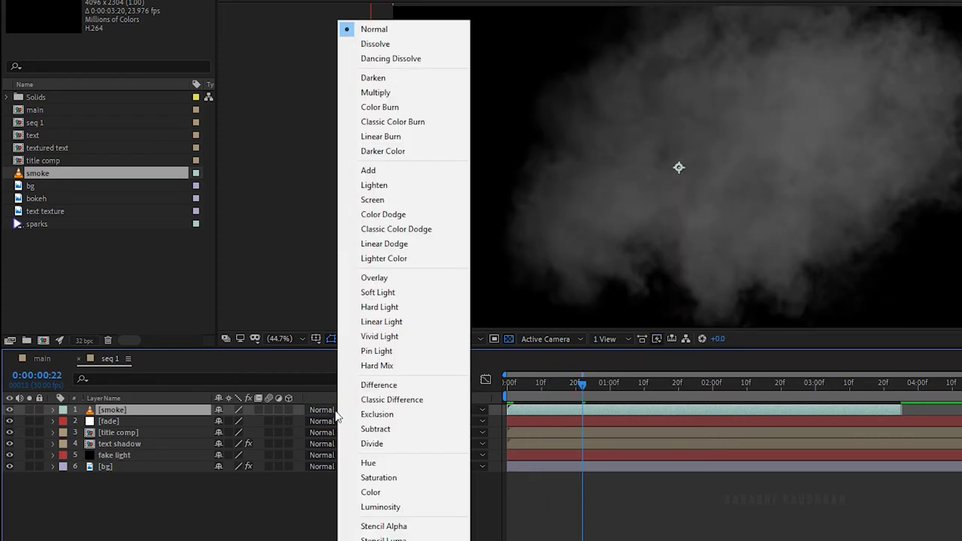
click(384, 198)
key(s)
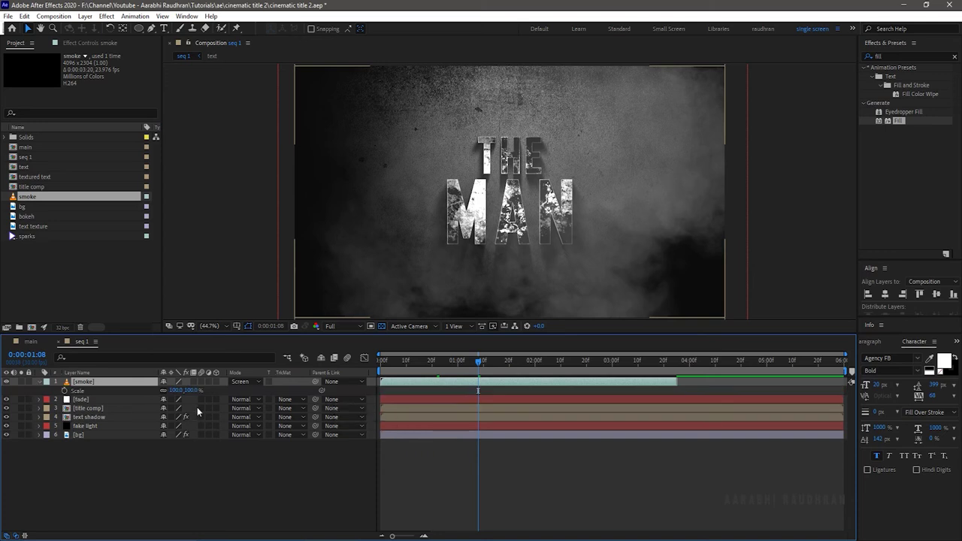
drag(192, 393, 163, 391)
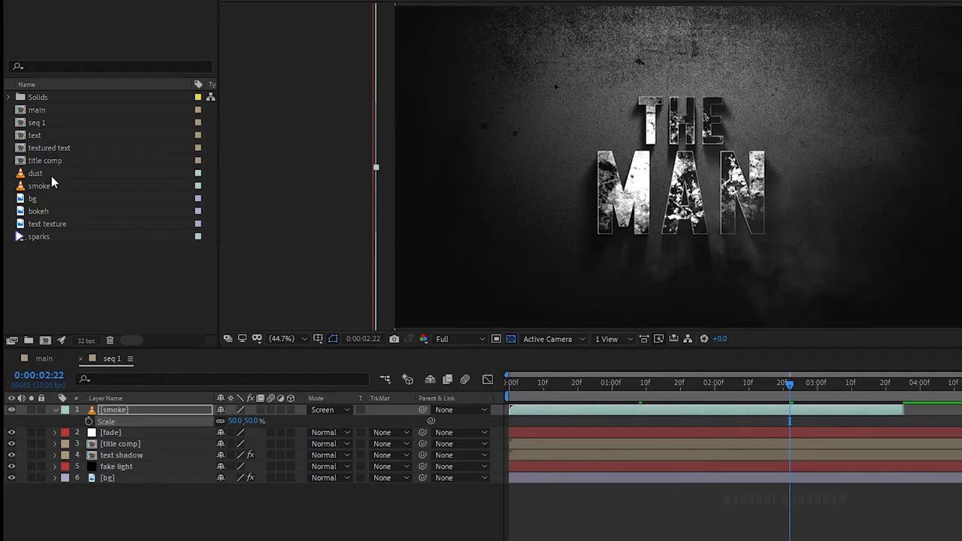
Step: Add the dust clip above the smoke layer, scale it to 55% and blend it with Screen
drag(35, 197, 146, 406)
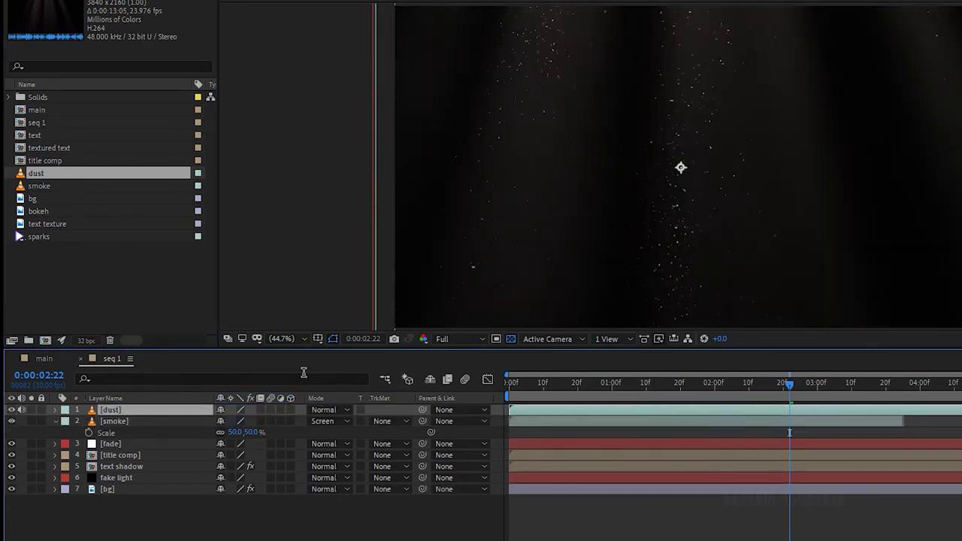
key(s)
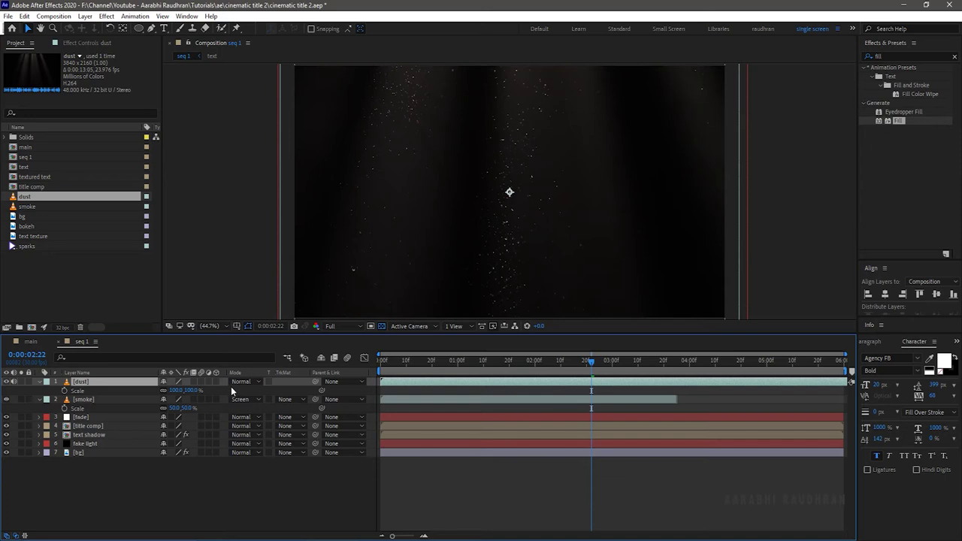
drag(190, 390, 178, 397)
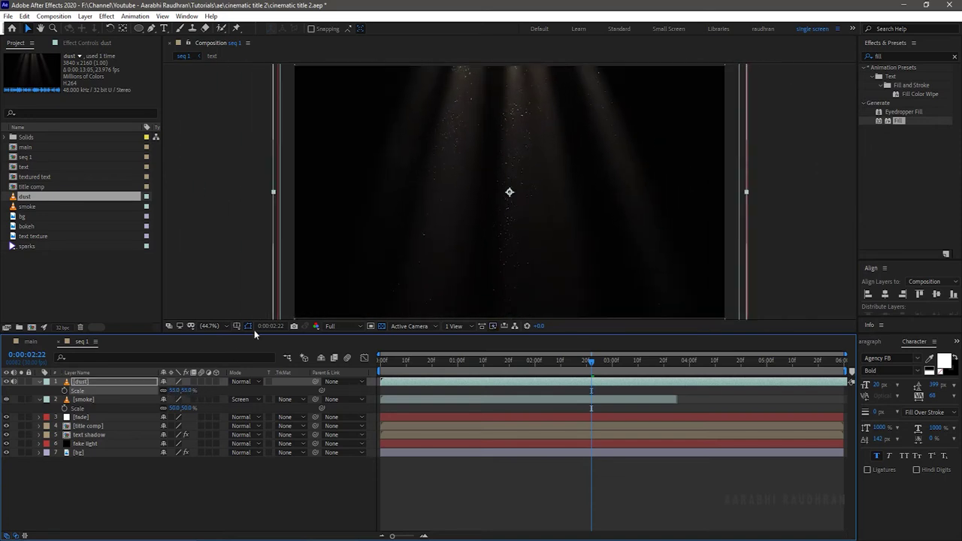
click(236, 382)
click(288, 217)
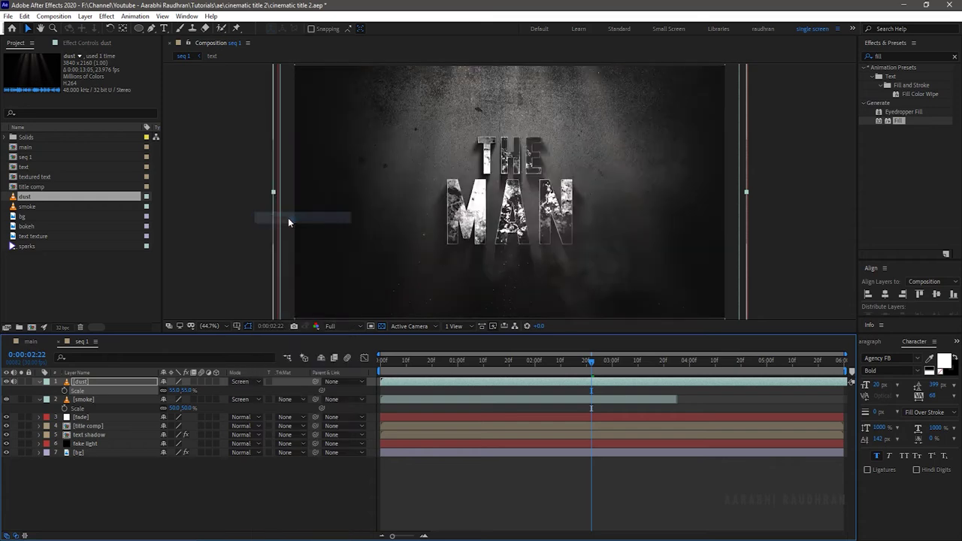
Step: Add the sparks clip above the dust layer and scale it to 244%
drag(26, 246, 93, 380)
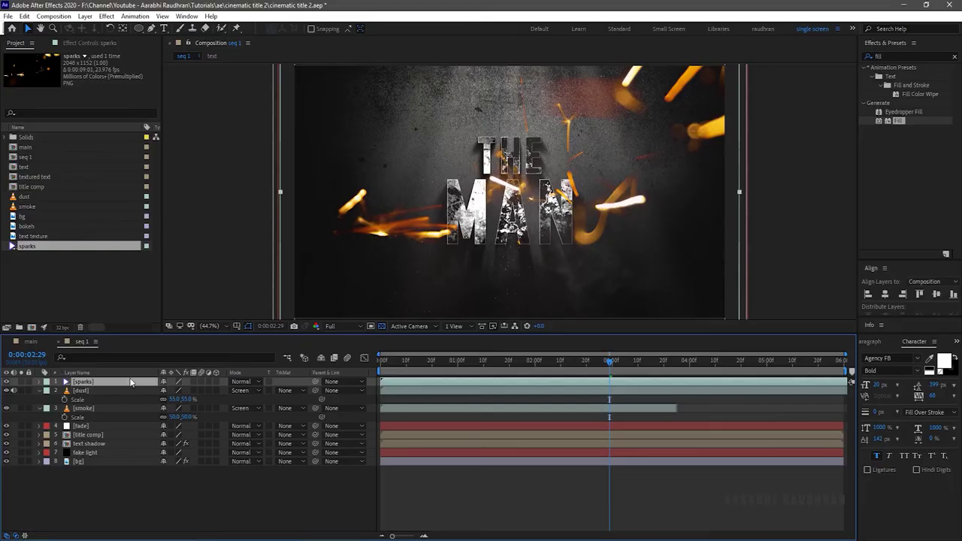
text(s244)
key(Return)
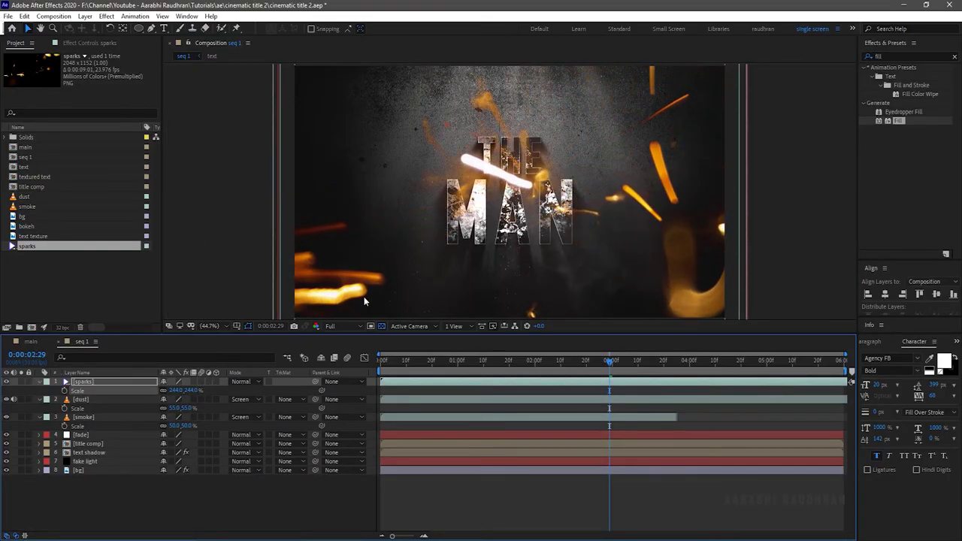
Step: Reposition the sparks in the frame and trim the end of their layer to just after one second
drag(602, 161, 382, 288)
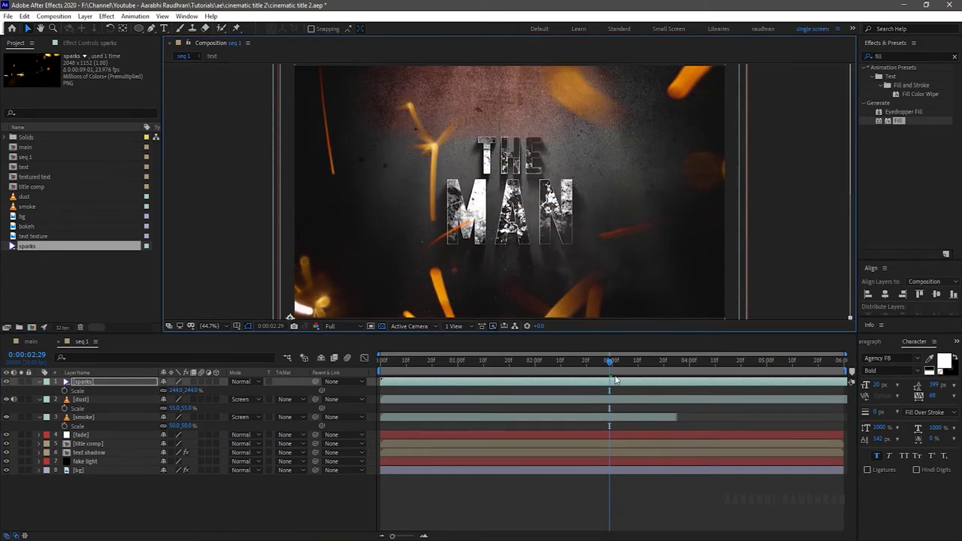
key(alt+bracketright)
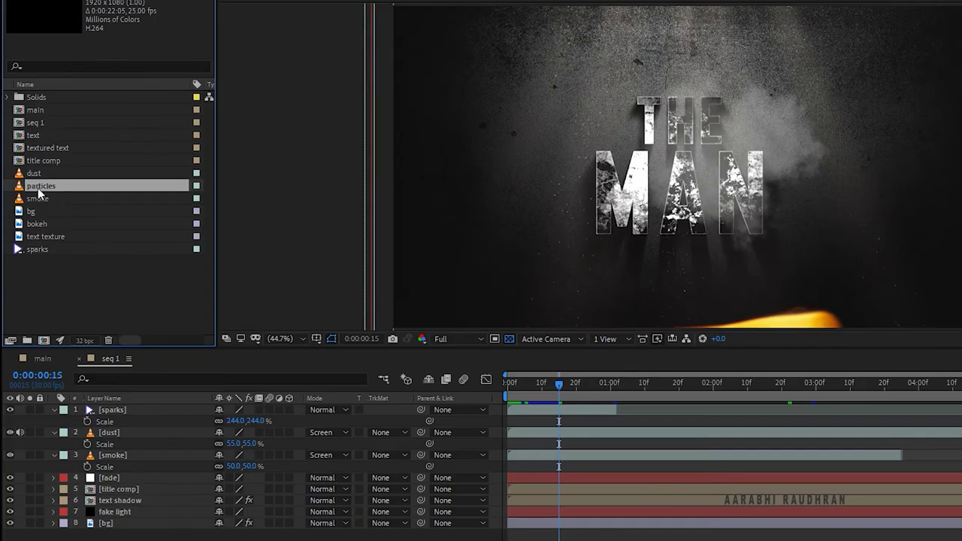
Step: Add the particles clip above the sparks layer with Screen blending, a scale of 106% and an opacity of 25%
drag(37, 188, 118, 408)
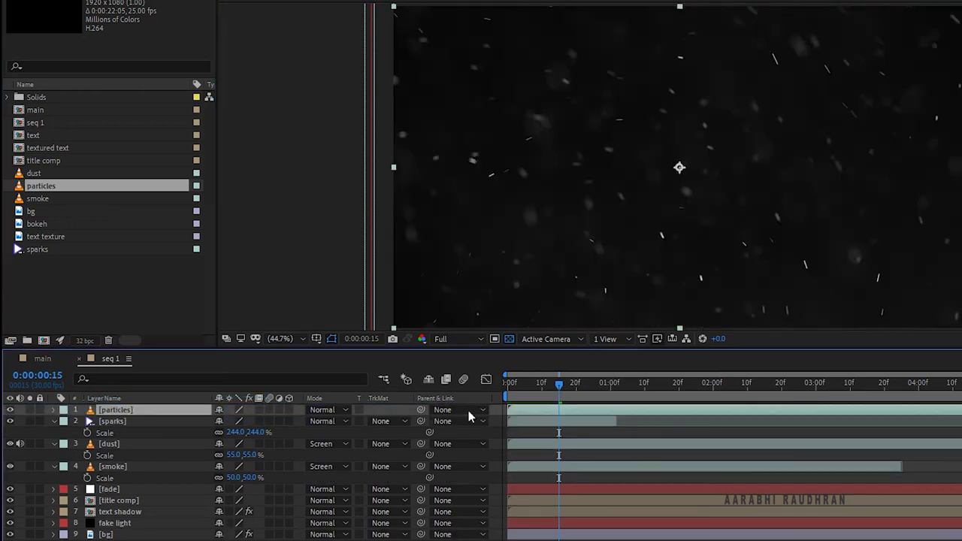
key(s)
click(335, 410)
click(378, 200)
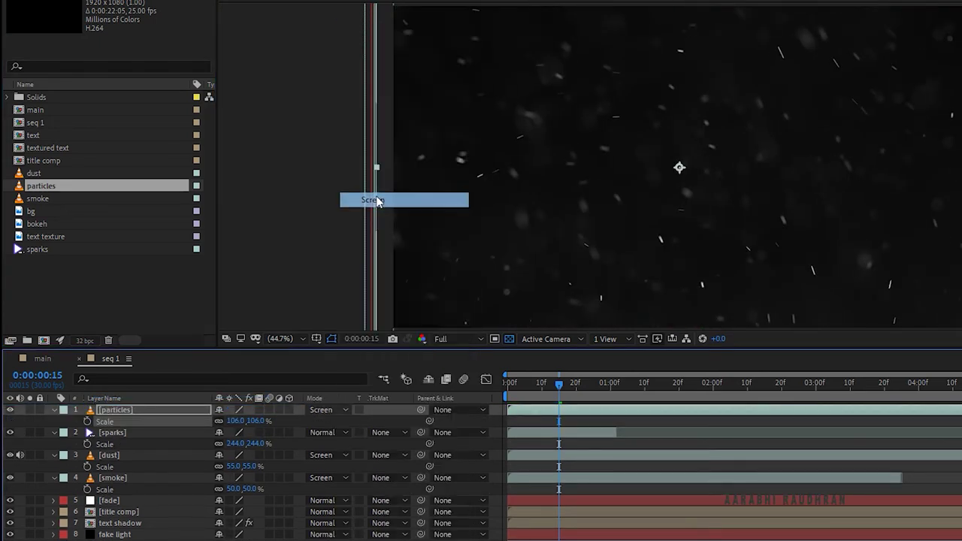
key(t)
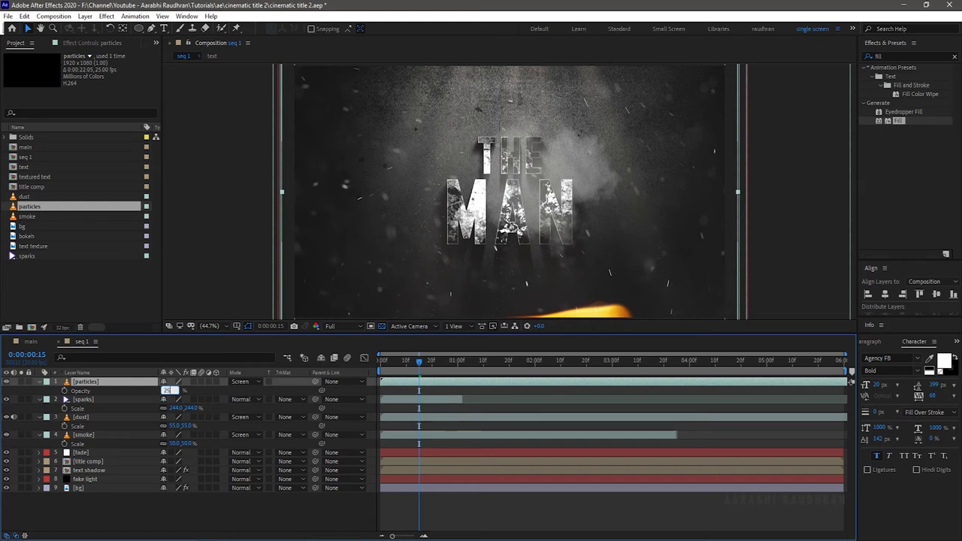
key(Return)
Step: Add the bokeh image above the particles layer and scale it to 68%
drag(27, 236, 96, 378)
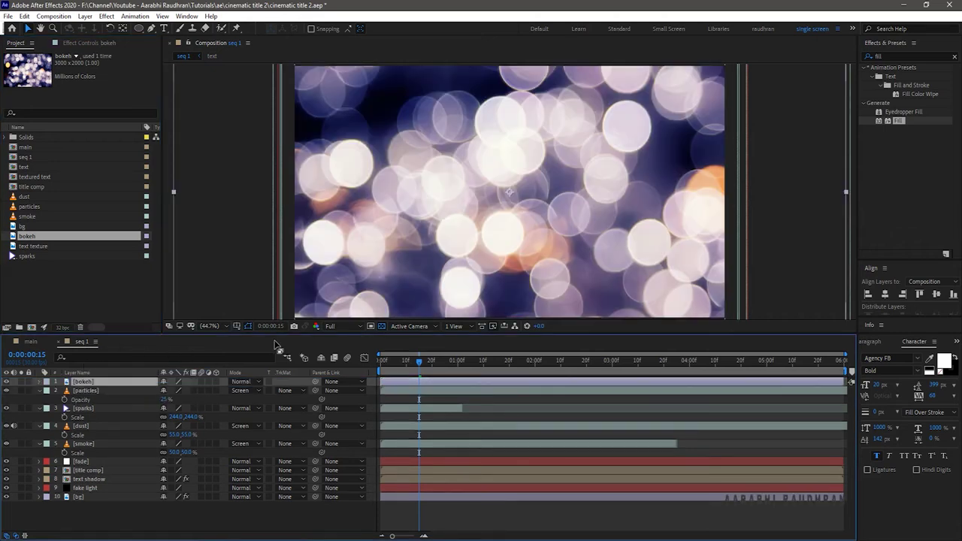
key(s)
drag(181, 390, 151, 390)
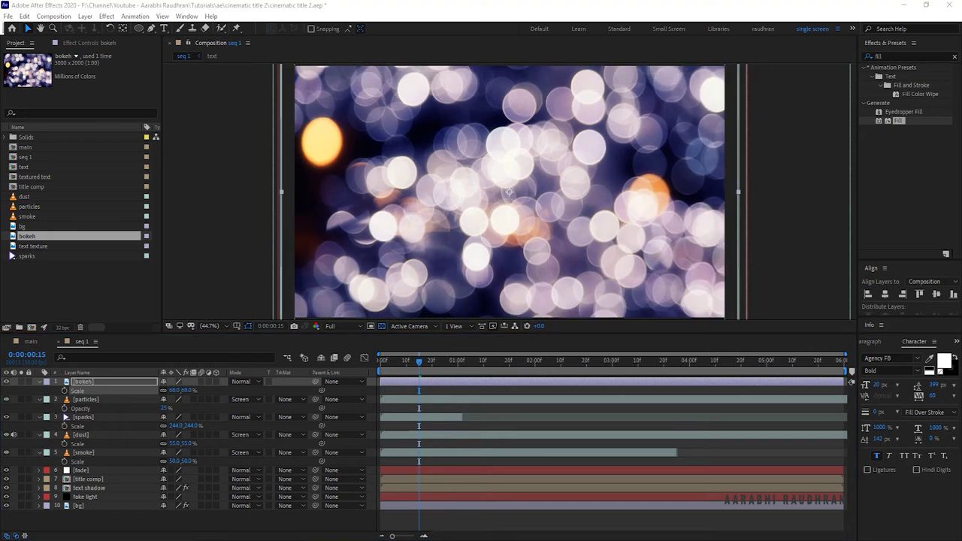
Step: Add a full-size elliptical mask to the bokeh layer and shift it up over the upper part of the frame
double_click(139, 28)
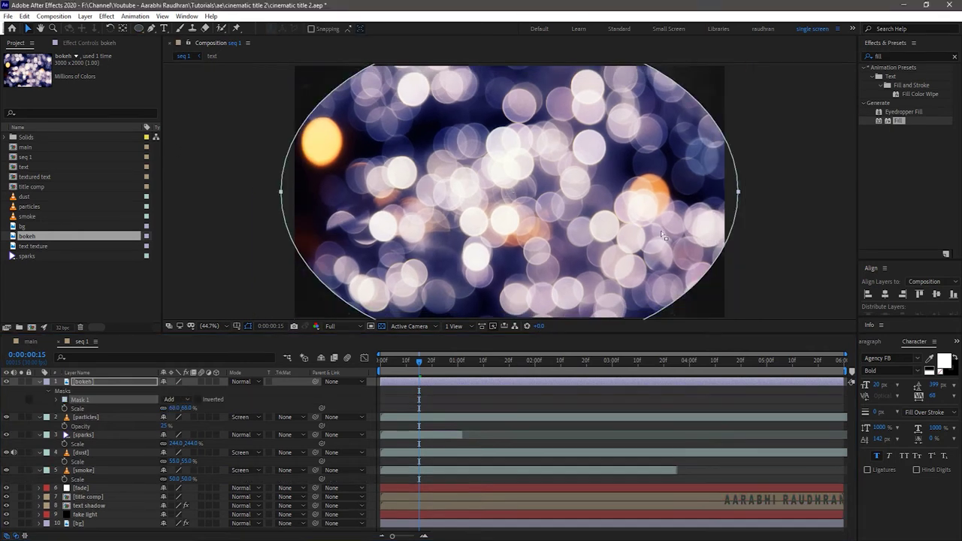
click(222, 323)
click(224, 408)
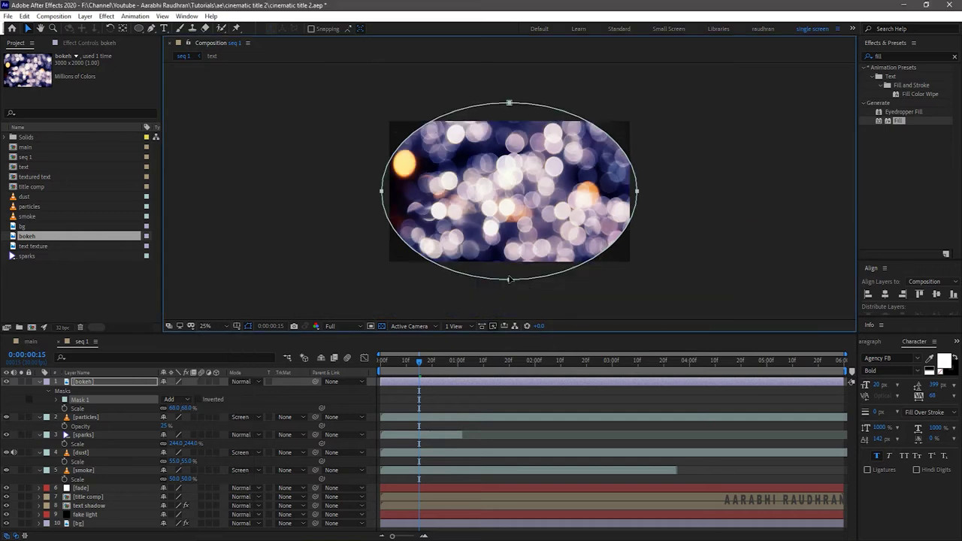
drag(509, 279, 509, 217)
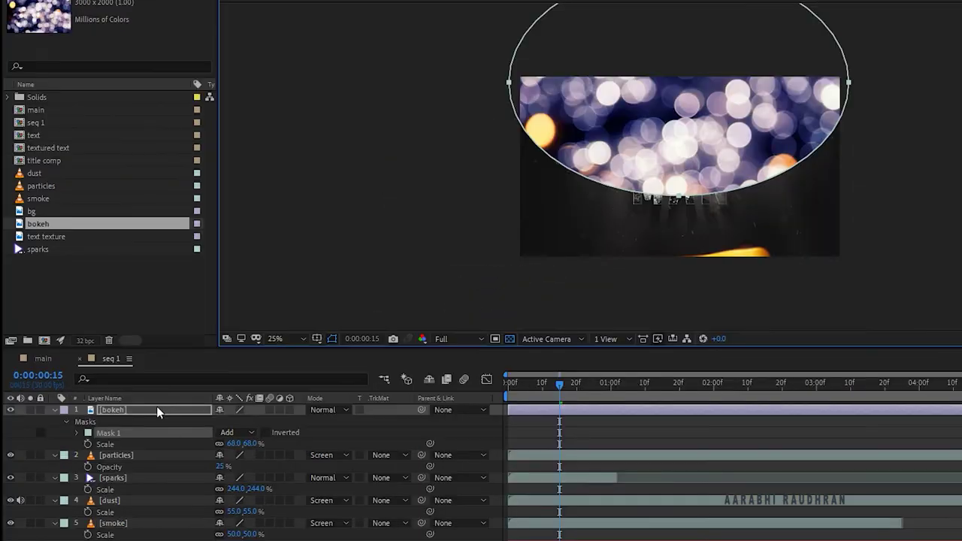
Step: Set the bokeh mask's feather to 605 pixels and its expansion to -145 pixels
click(117, 380)
click(111, 399)
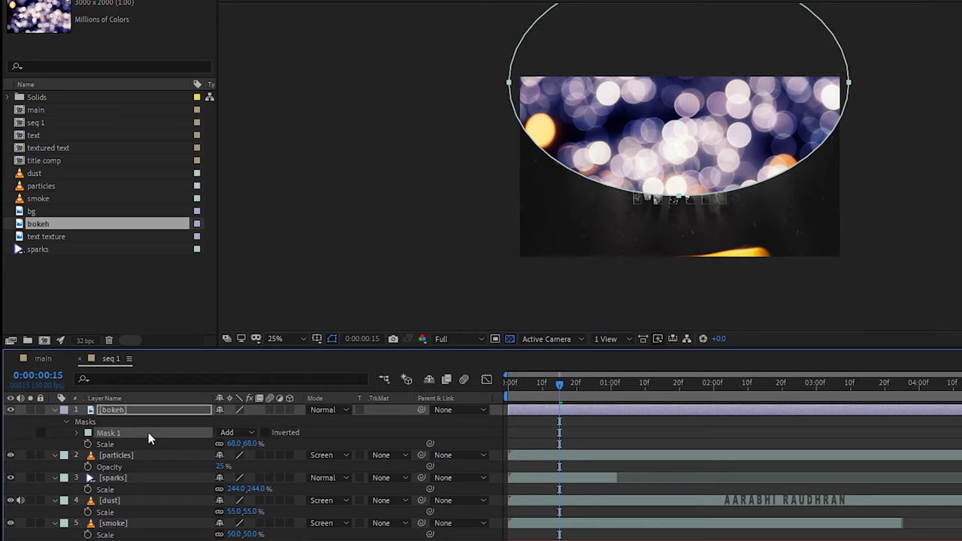
key(f)
drag(239, 435, 626, 412)
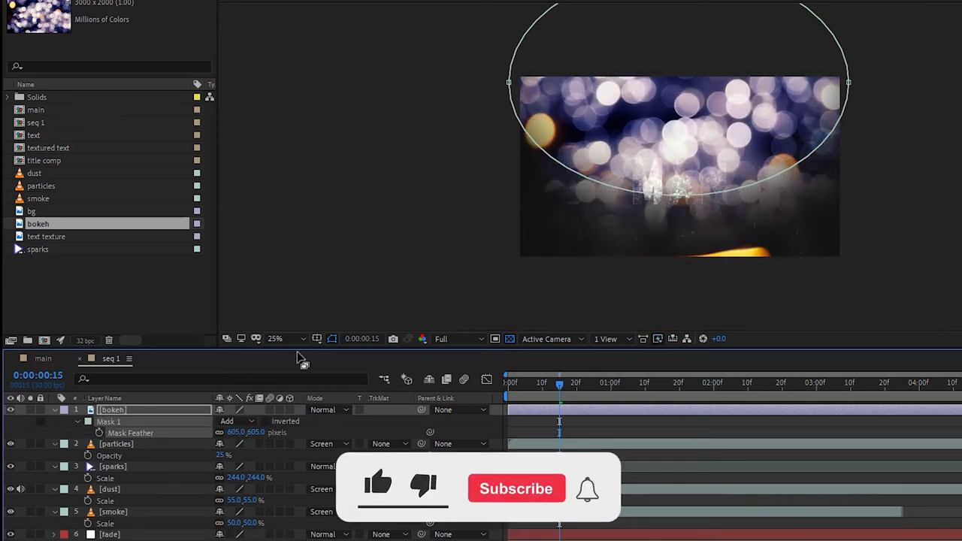
key(m)
key(m)
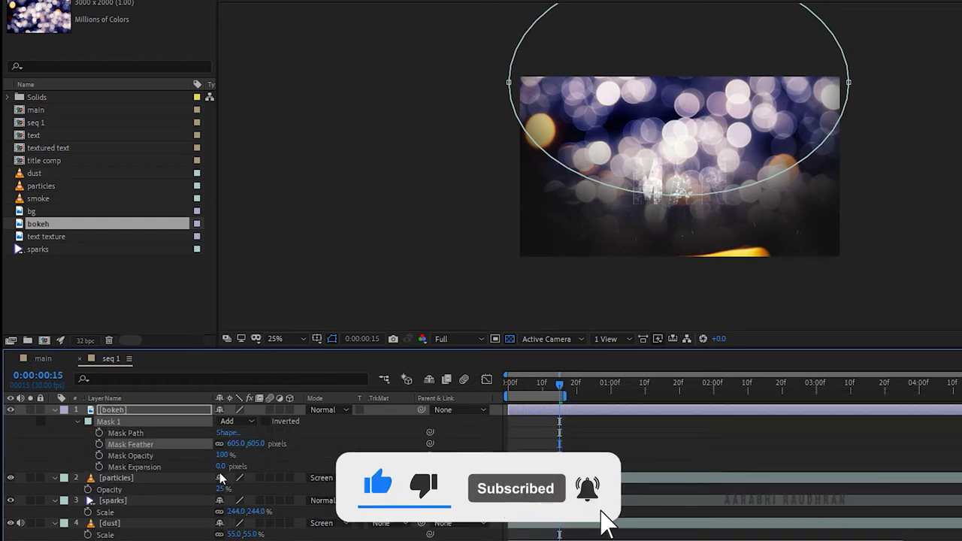
drag(223, 466, 149, 466)
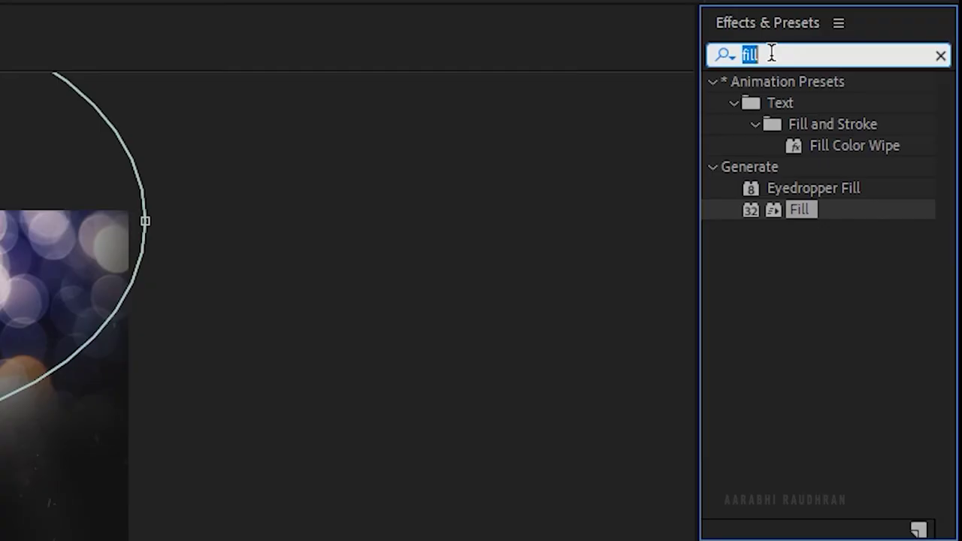
Step: Apply the Tint effect to the bokeh layer and set the layer's opacity to 10%
text(tint)
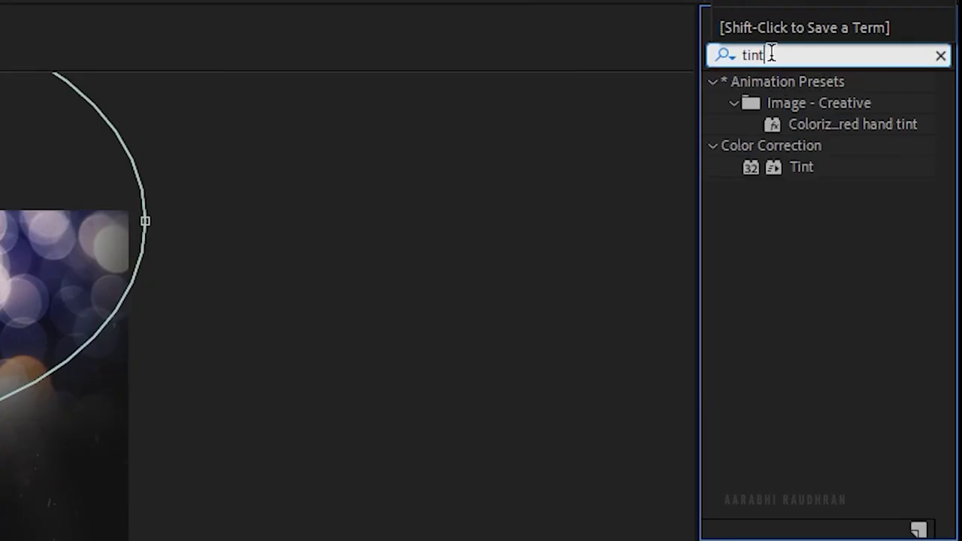
drag(807, 166, 105, 379)
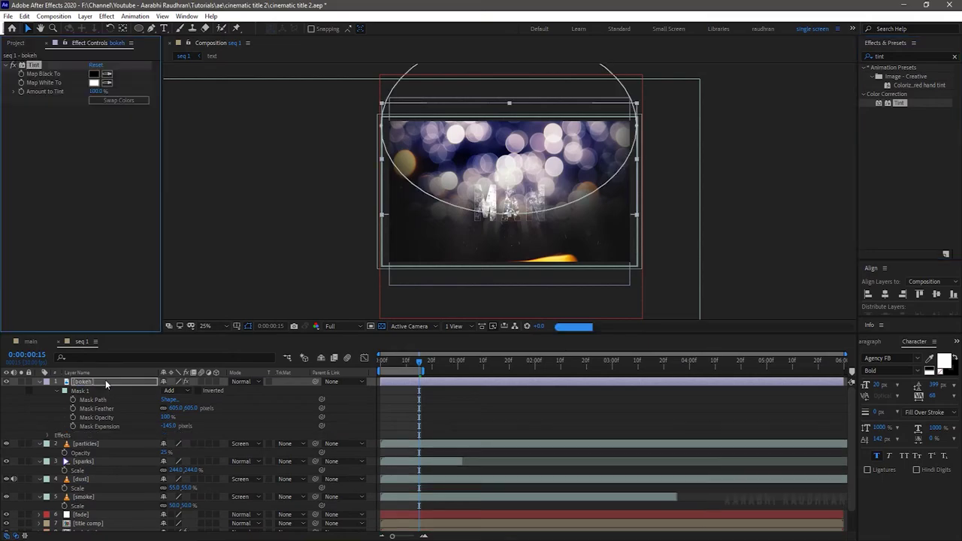
key(t)
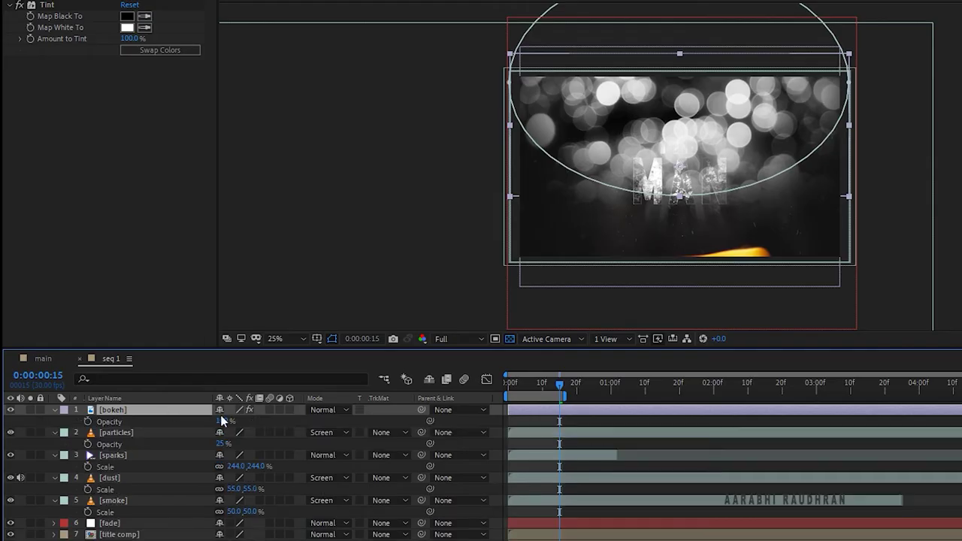
text(10)
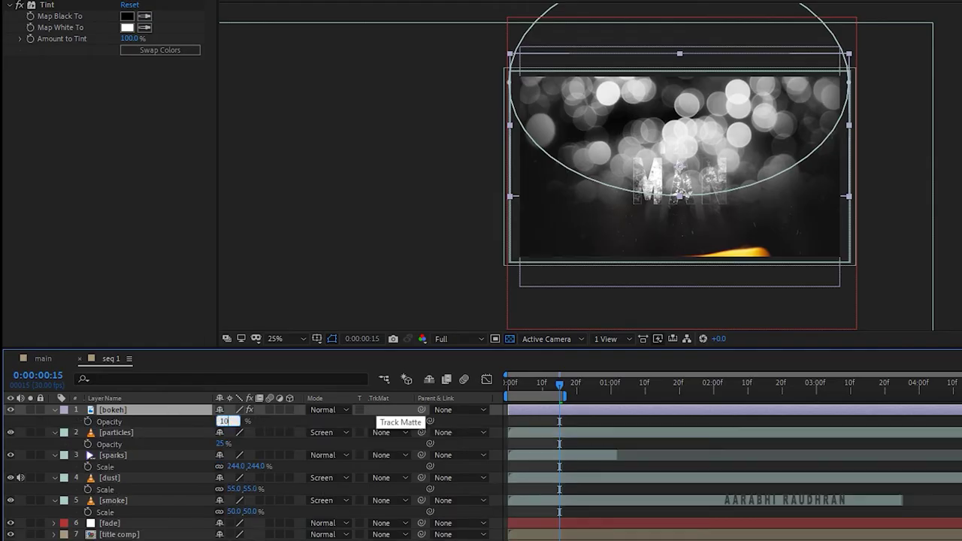
key(Return)
click(223, 421)
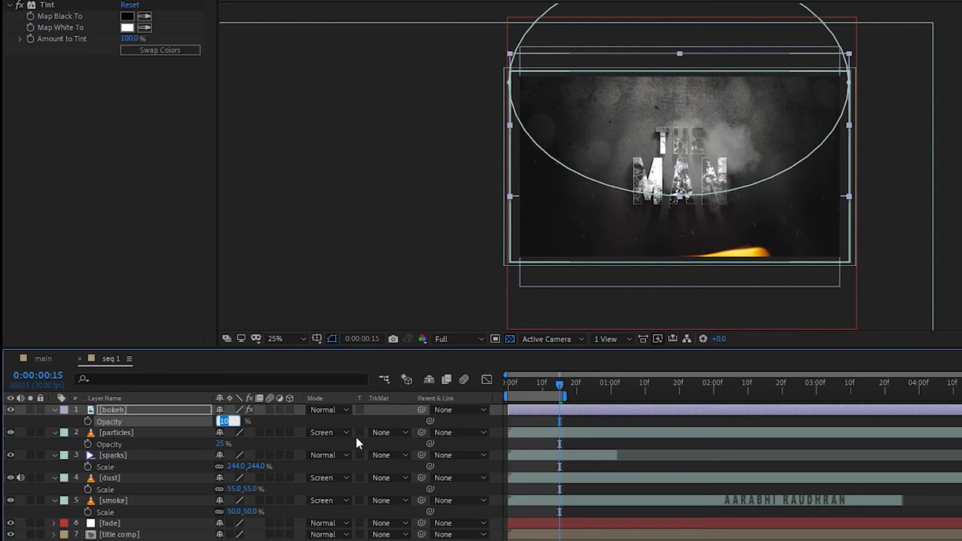
Step: Create a two-node 50mm camera with depth of field enabled
right_click(220, 487)
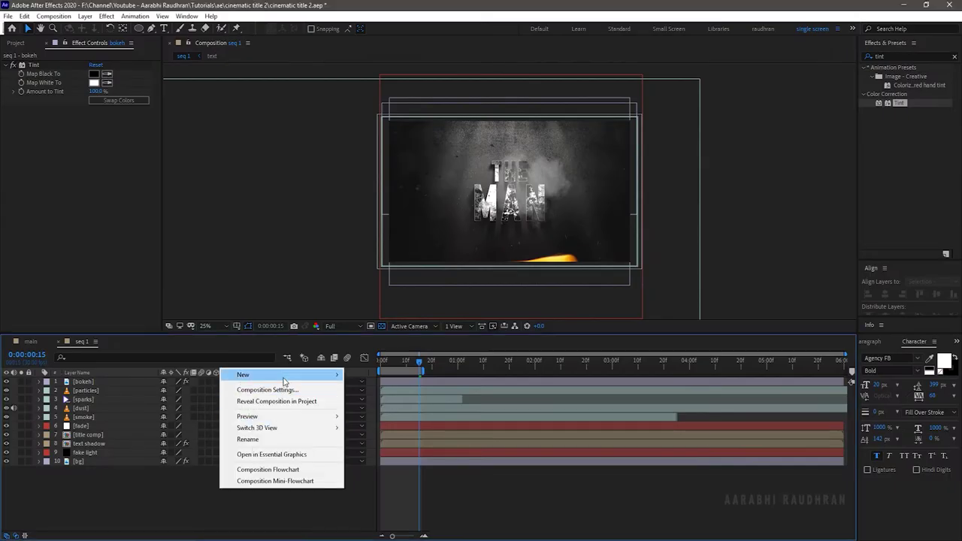
mouse_move(283, 382)
click(388, 436)
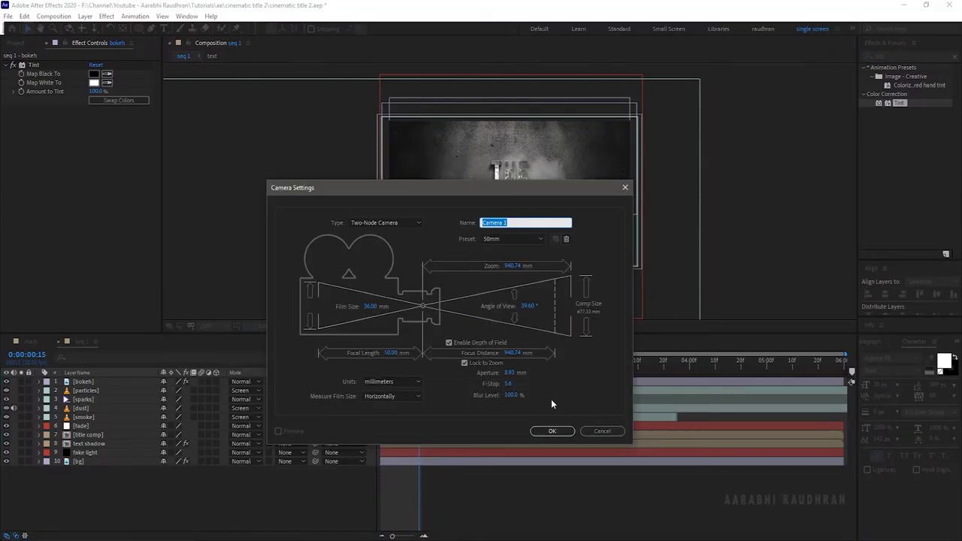
click(556, 433)
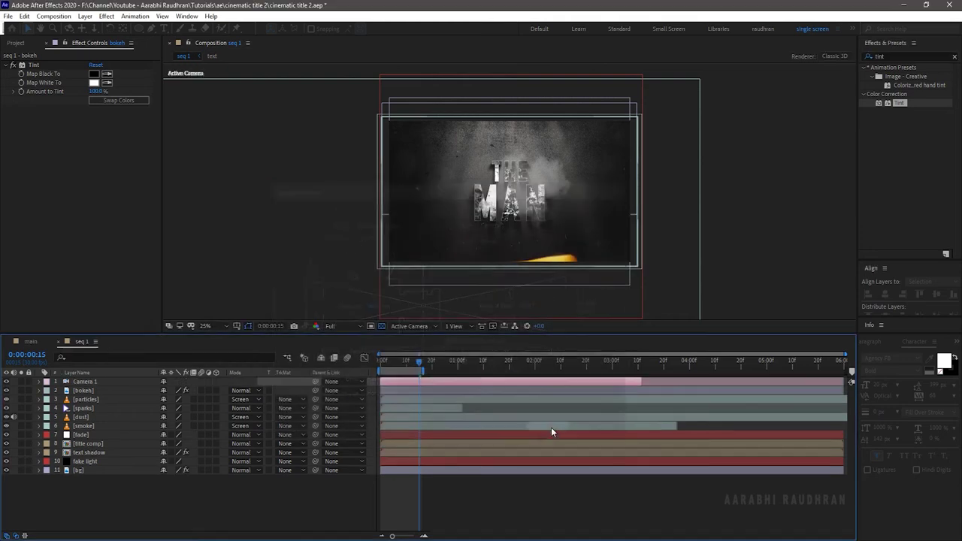
Step: Turn on 3D and motion blur for the title comp, text shadow and bg layers
click(107, 486)
click(94, 453)
shift+click(223, 444)
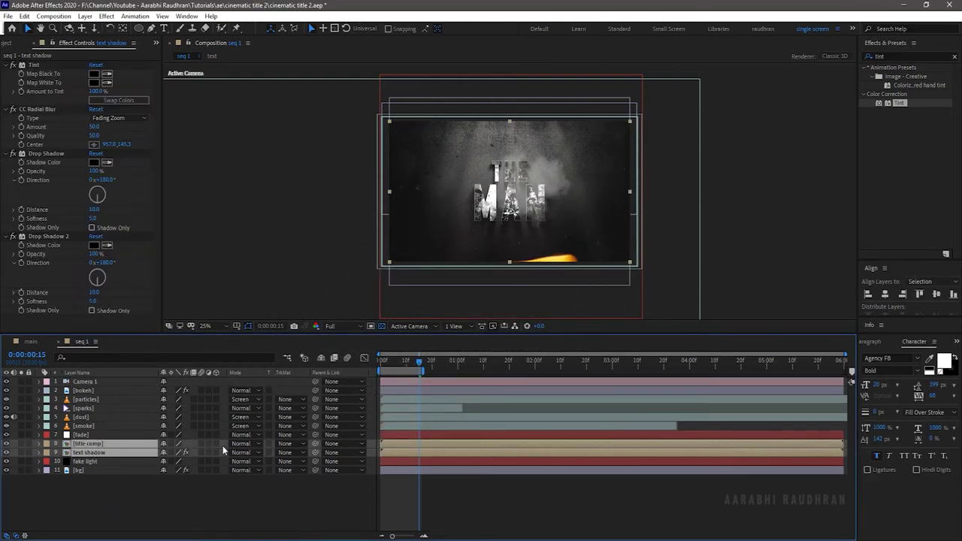
click(217, 445)
click(124, 498)
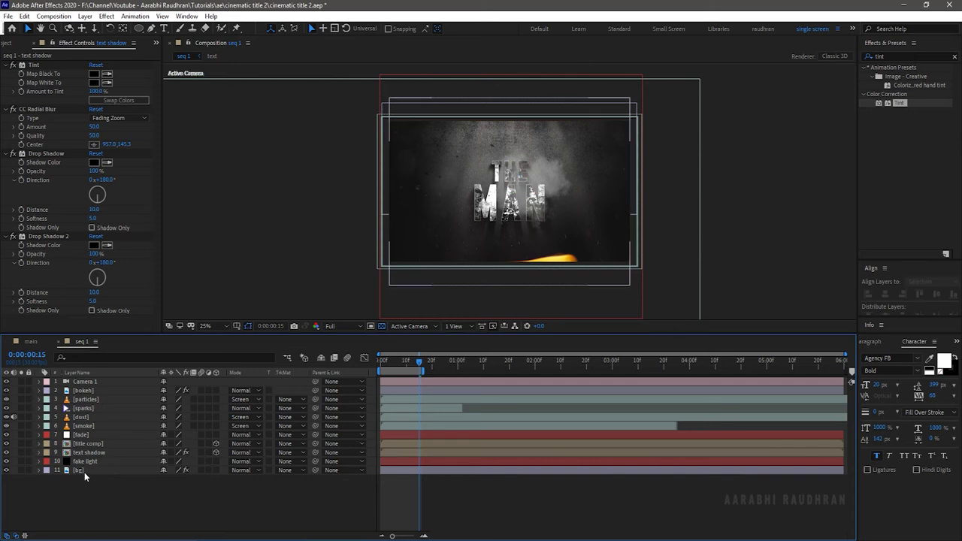
click(84, 470)
click(216, 471)
click(201, 471)
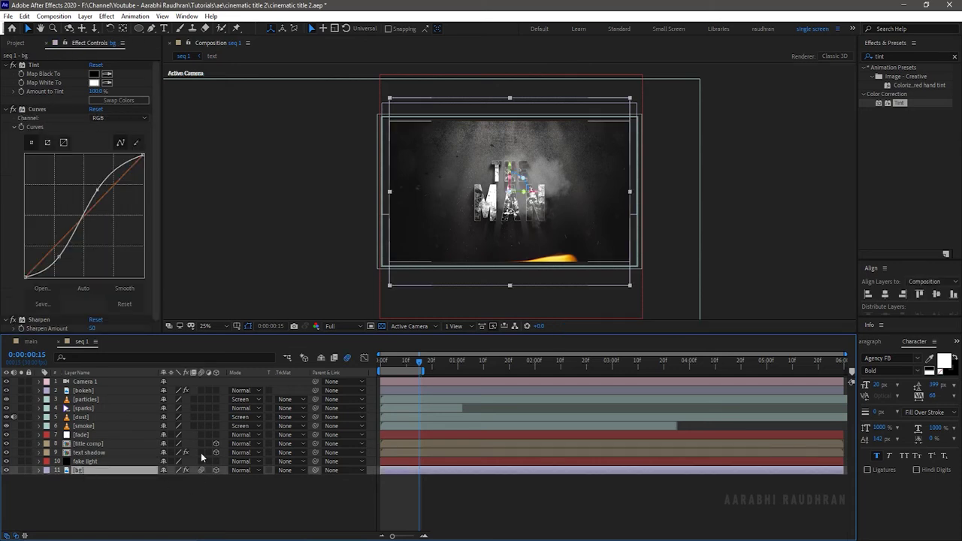
drag(201, 450, 201, 443)
Step: Set keyframes for the camera's Position and Z Rotation at two seconds
click(86, 381)
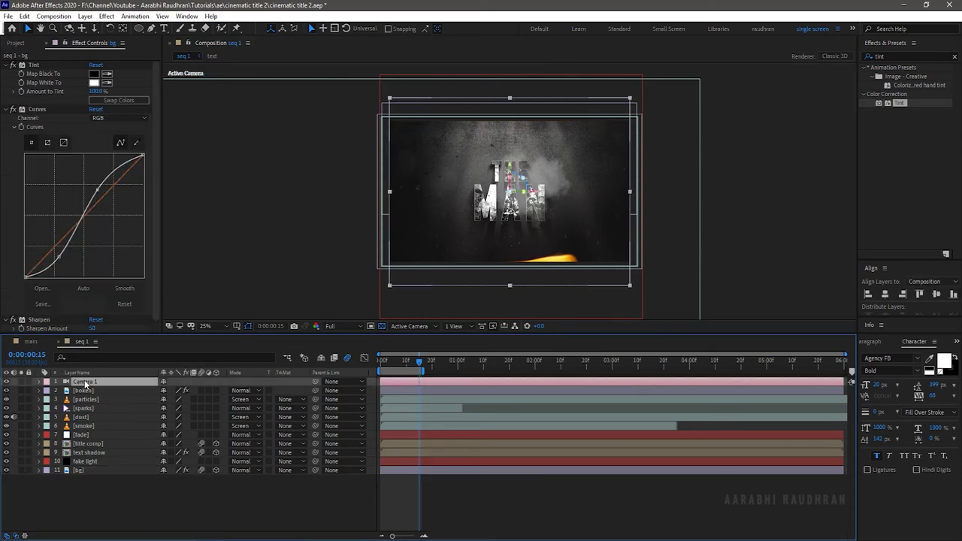
key(p)
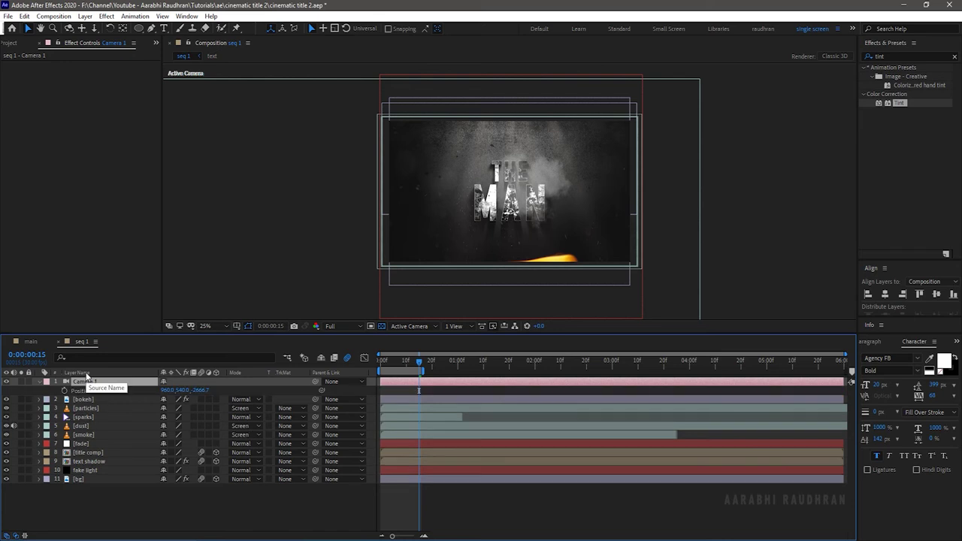
key(shift+r)
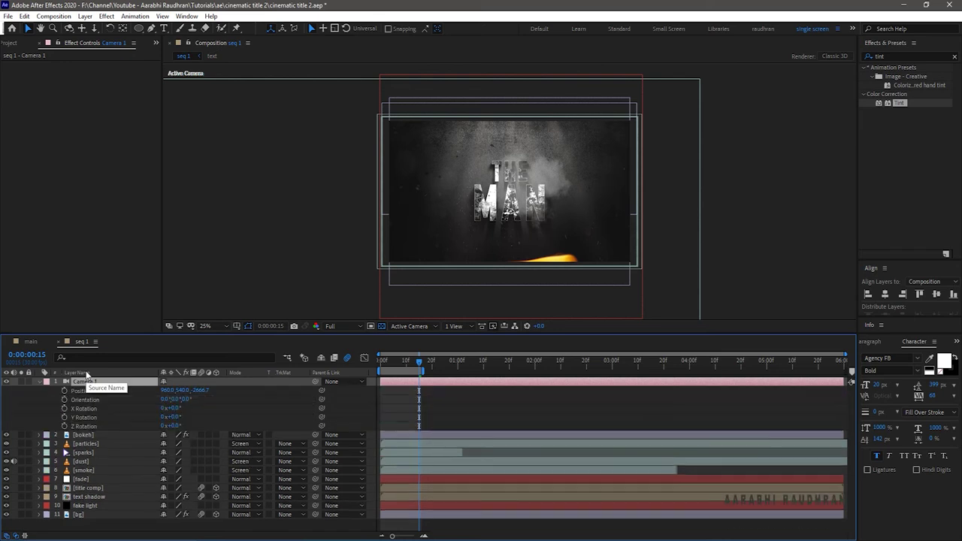
click(535, 365)
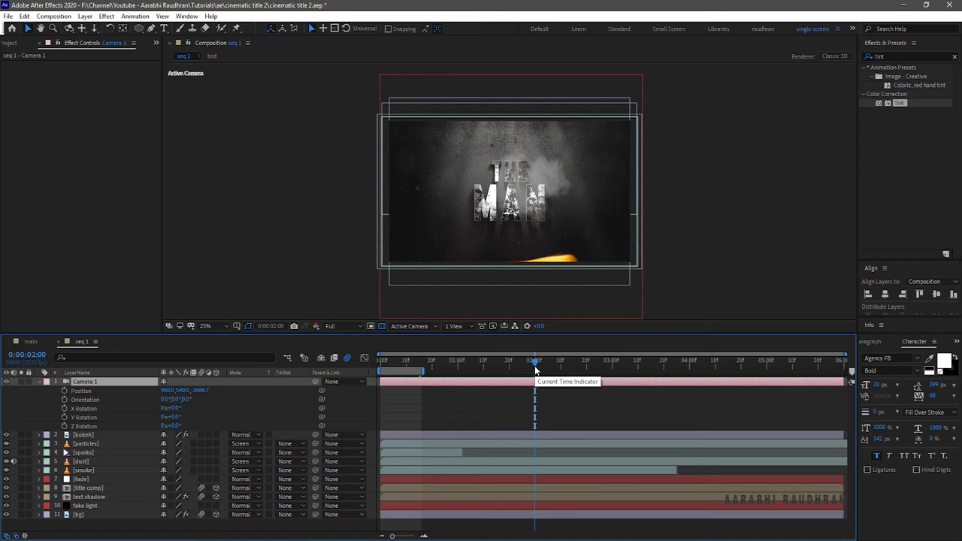
click(64, 391)
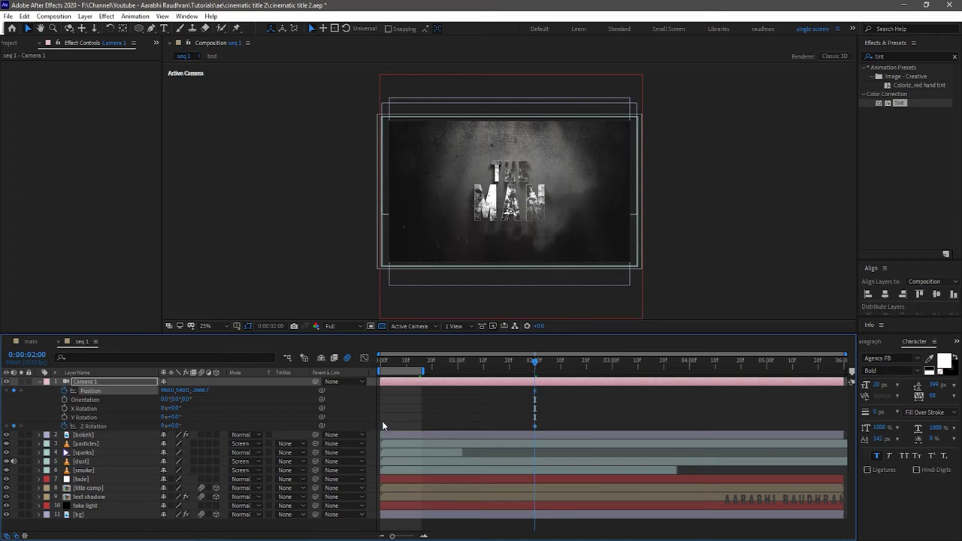
Step: At the start of the composition, set the camera's Z position to -87.7 and its Z Rotation to 30°
key(space)
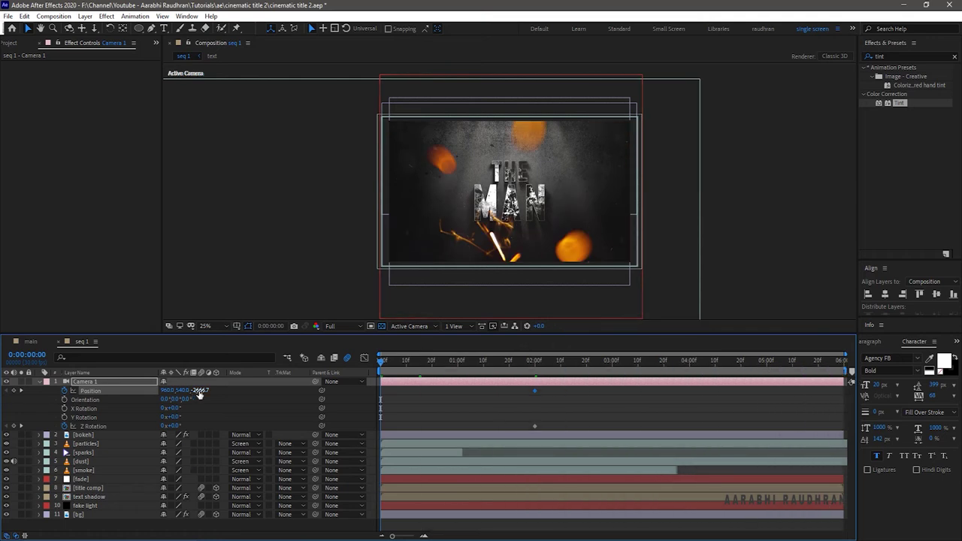
drag(199, 395, 419, 384)
click(174, 425)
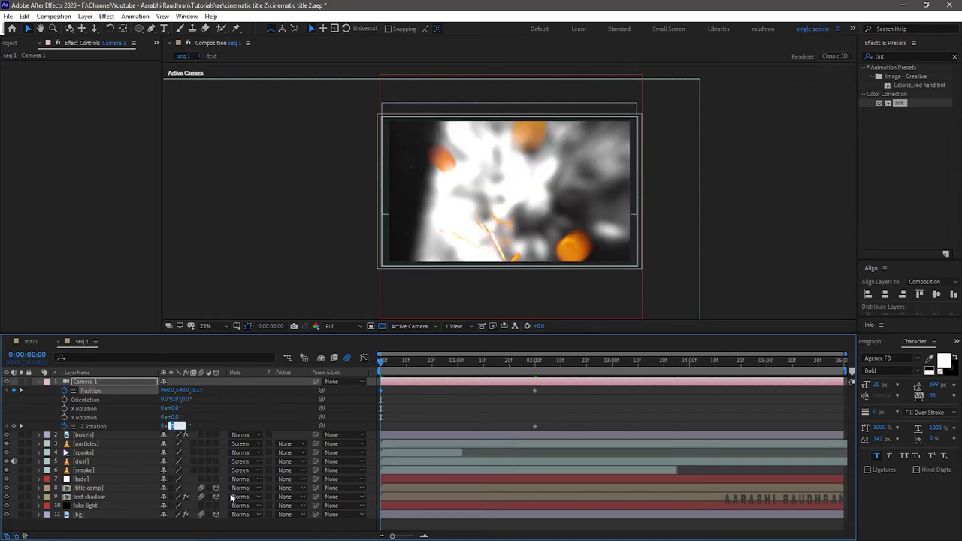
text(30)
key(Return)
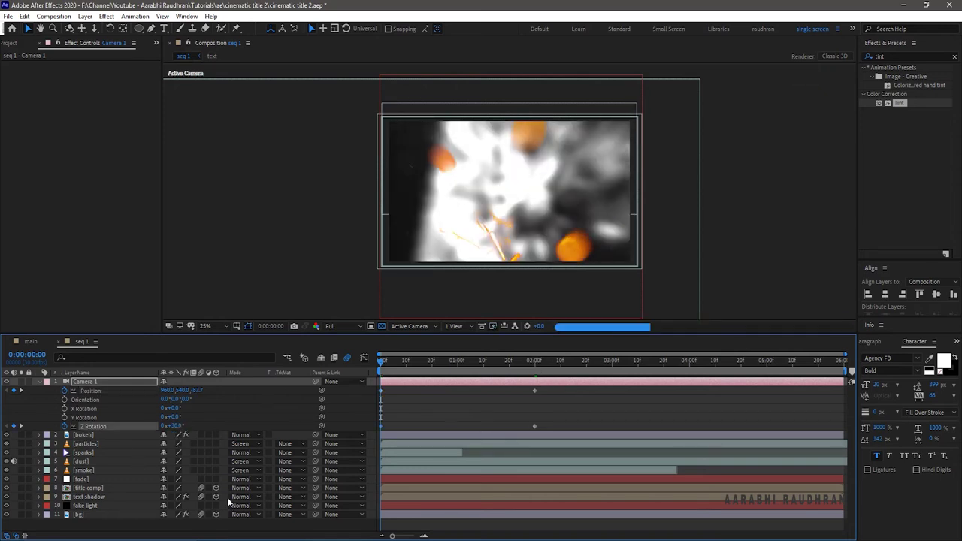
Step: Apply Easy Ease to all camera Position and Z Rotation keyframes and reshape their curve in the Graph Editor by pulling the end handle toward the start
drag(549, 391, 378, 426)
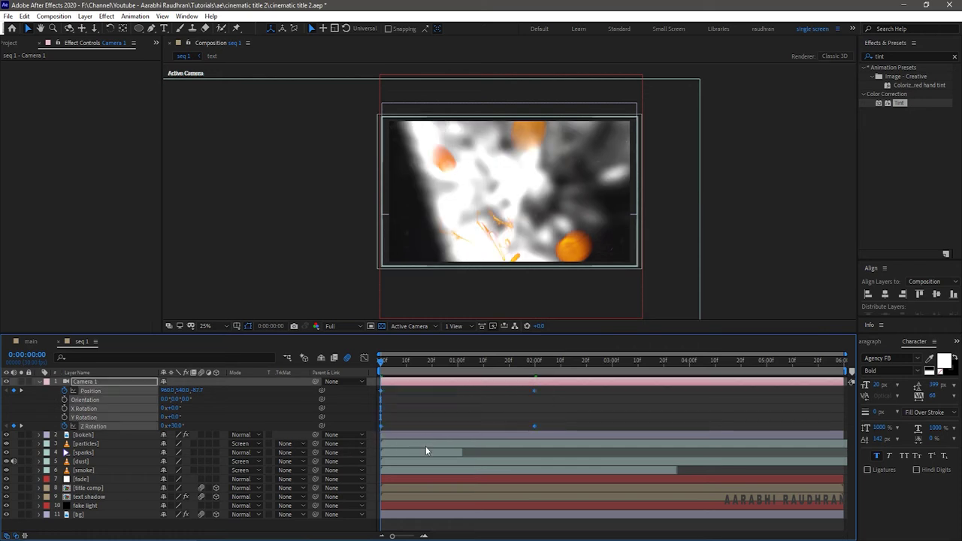
key(F9)
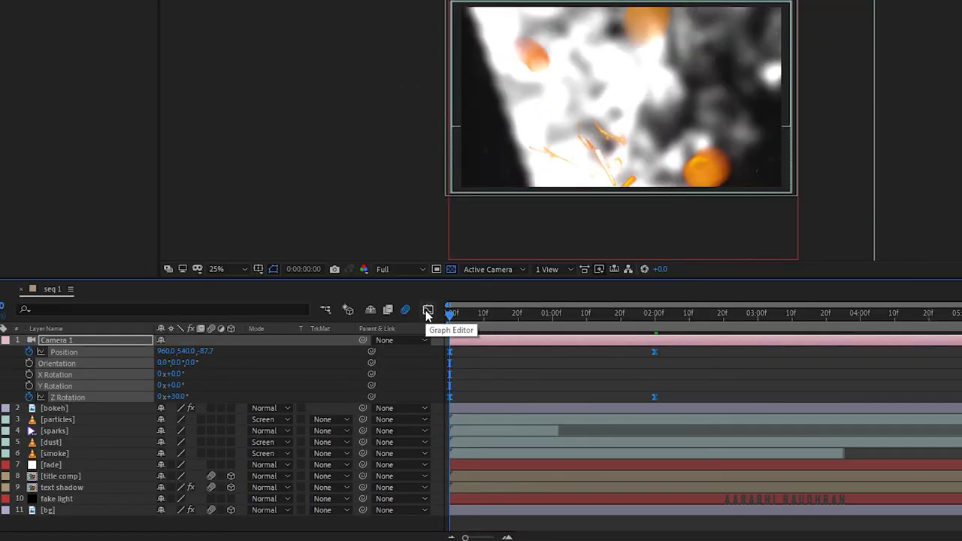
click(427, 310)
drag(713, 475, 459, 497)
click(429, 309)
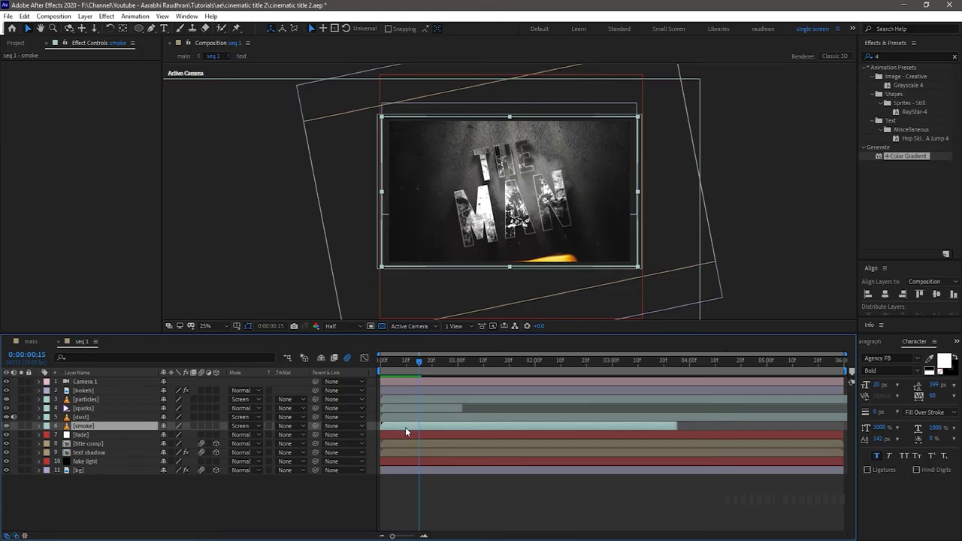
Step: Shift the smoke layer in time so that it starts at frame 15
drag(405, 426, 441, 430)
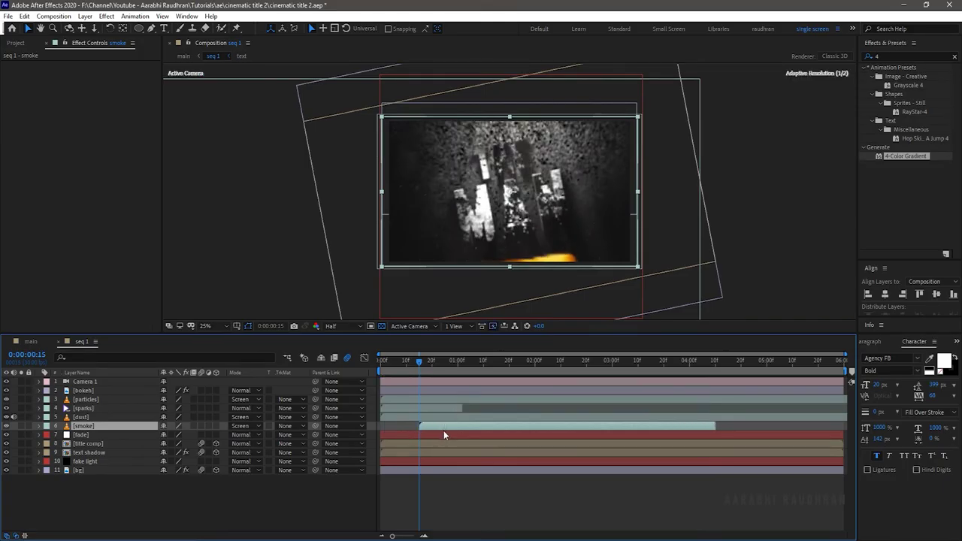
Step: Set the smoke layer's opacity to 40%
click(444, 432)
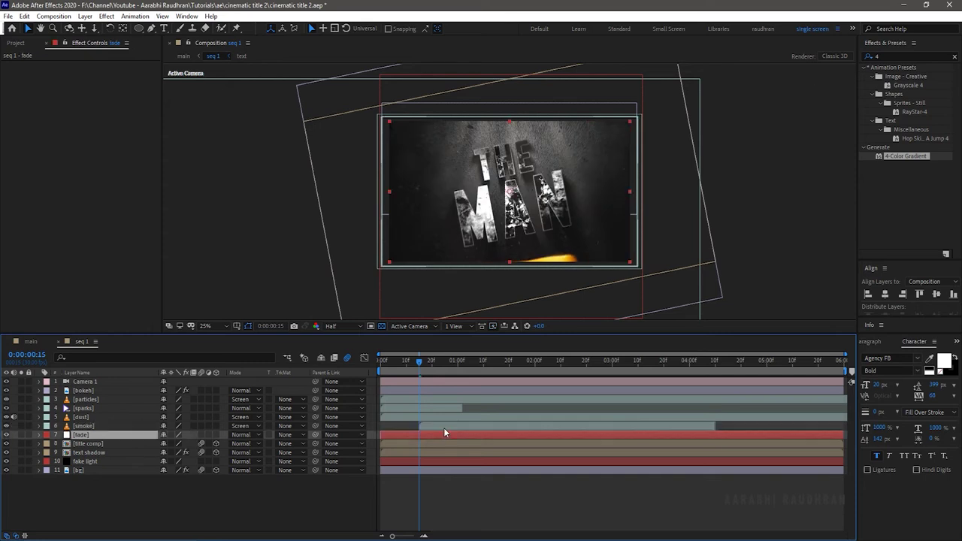
click(443, 424)
key(Page_Down)
key(Page_Down)
key(Page_Down)
key(t)
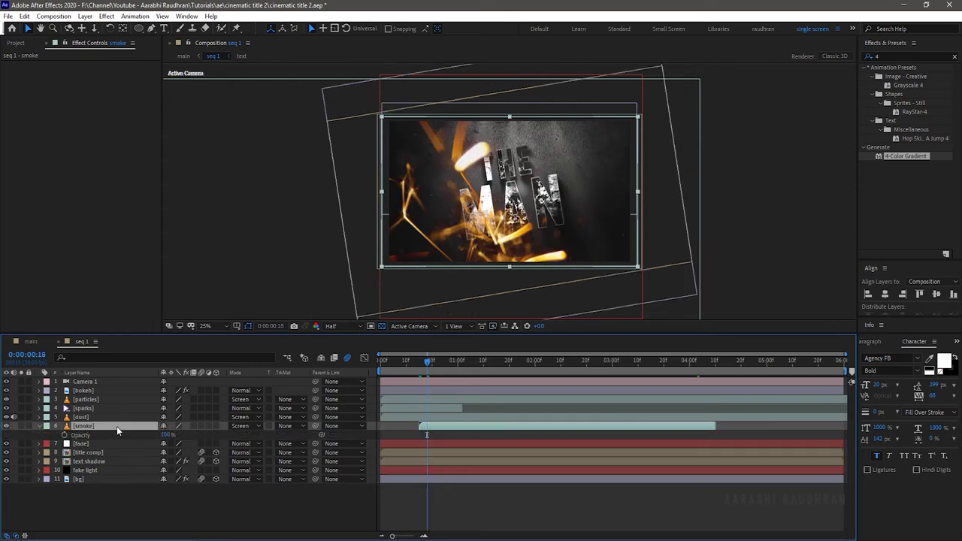
key(shift+Page_Down)
key(Page_Down)
key(Page_Down)
click(167, 435)
text(0)
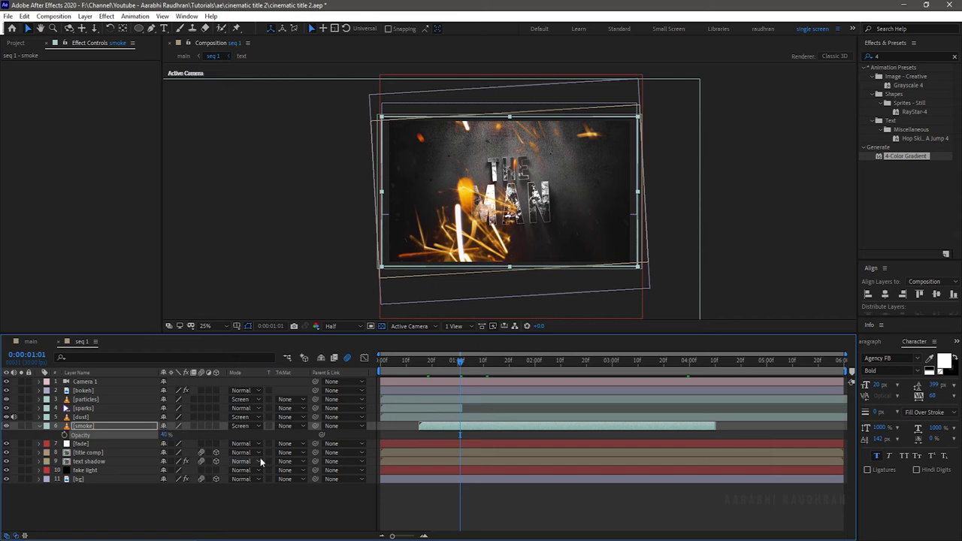
Step: Add the seq 1 composition as a layer in the main composition
click(31, 342)
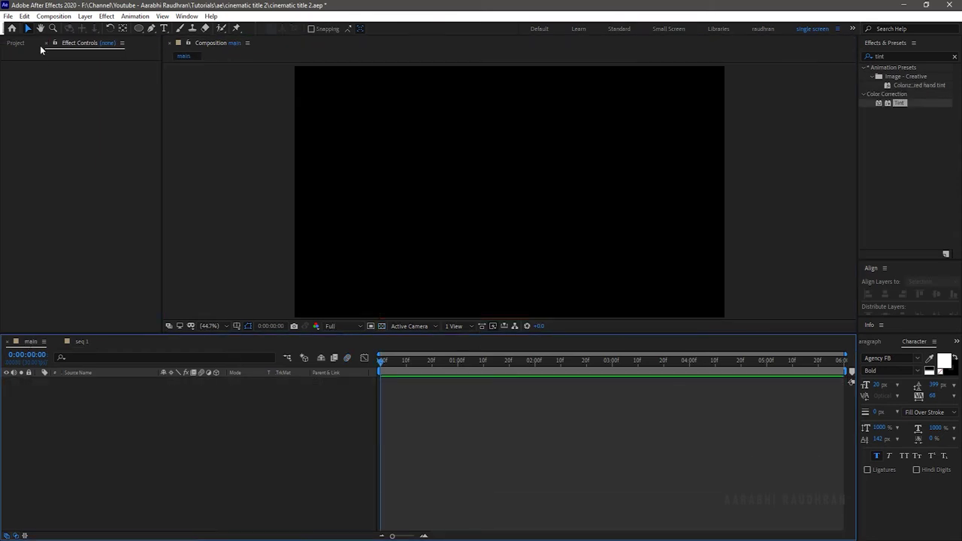
click(15, 43)
drag(29, 163, 124, 393)
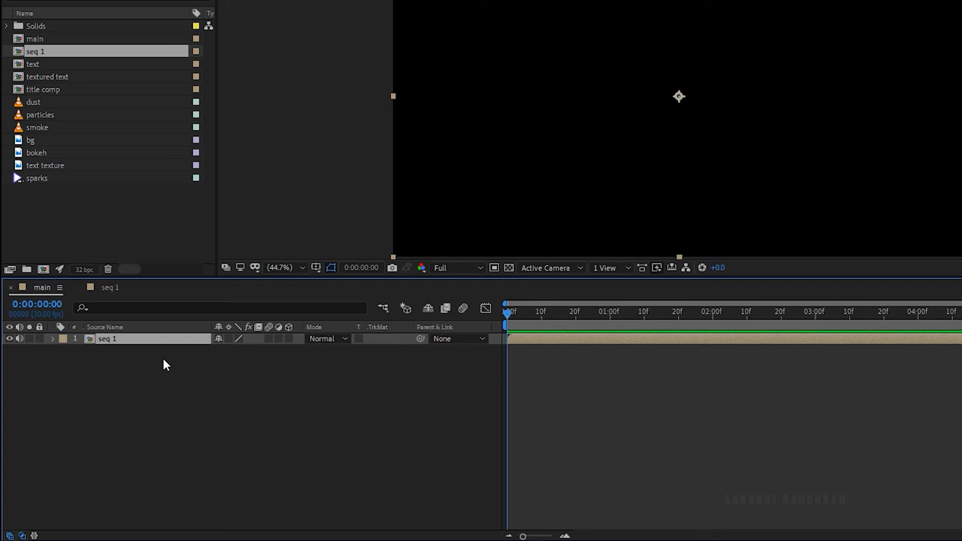
click(364, 440)
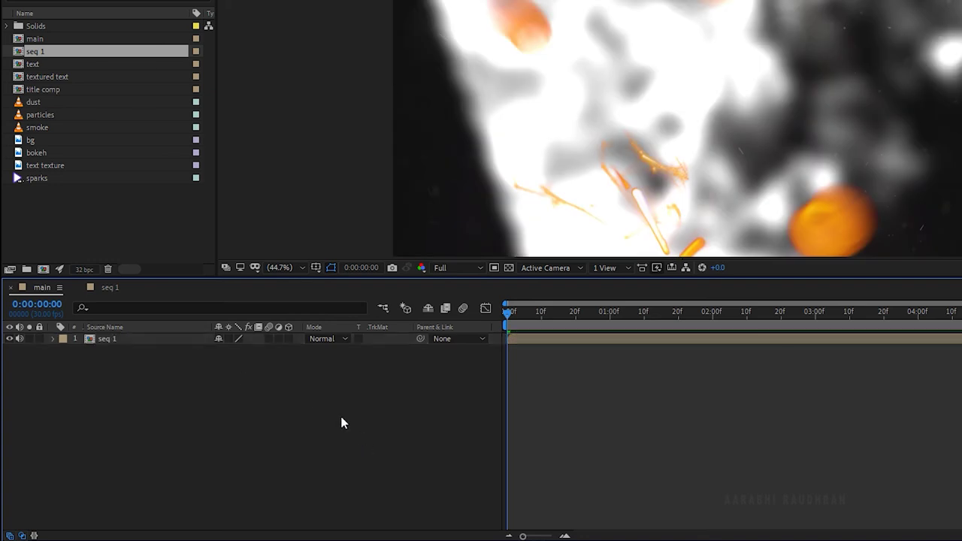
Step: Create an adjustment layer above seq 1 and rename it contrast
right_click(179, 384)
mouse_move(255, 387)
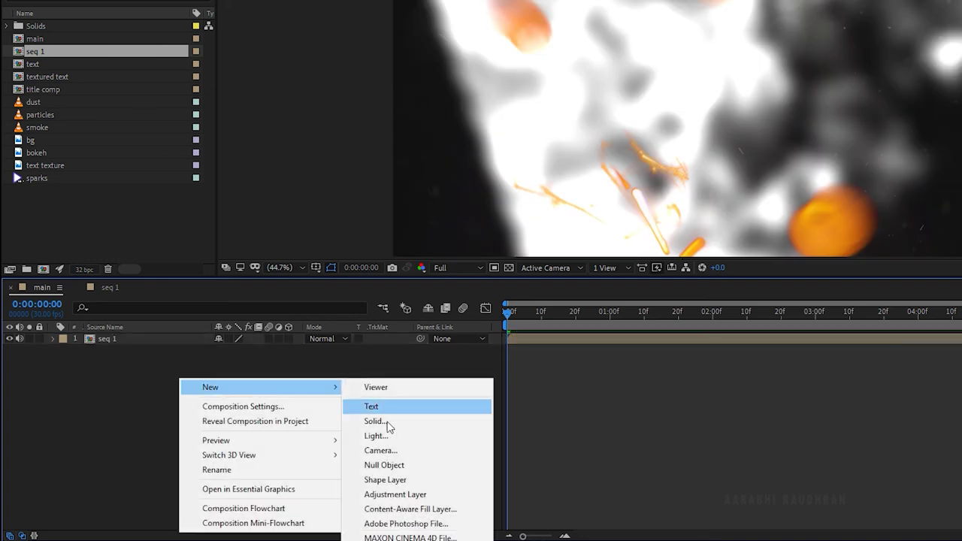
click(396, 493)
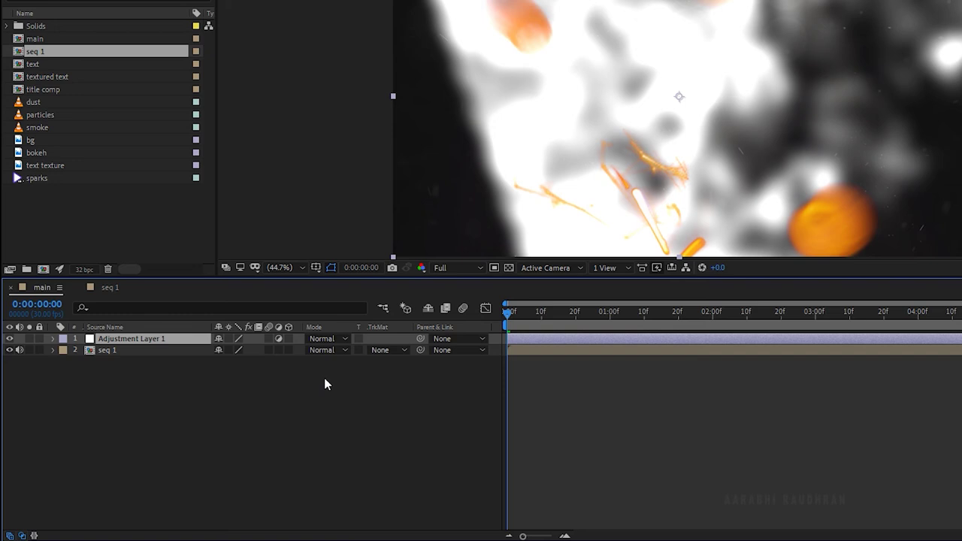
right_click(157, 338)
click(195, 312)
text(c)
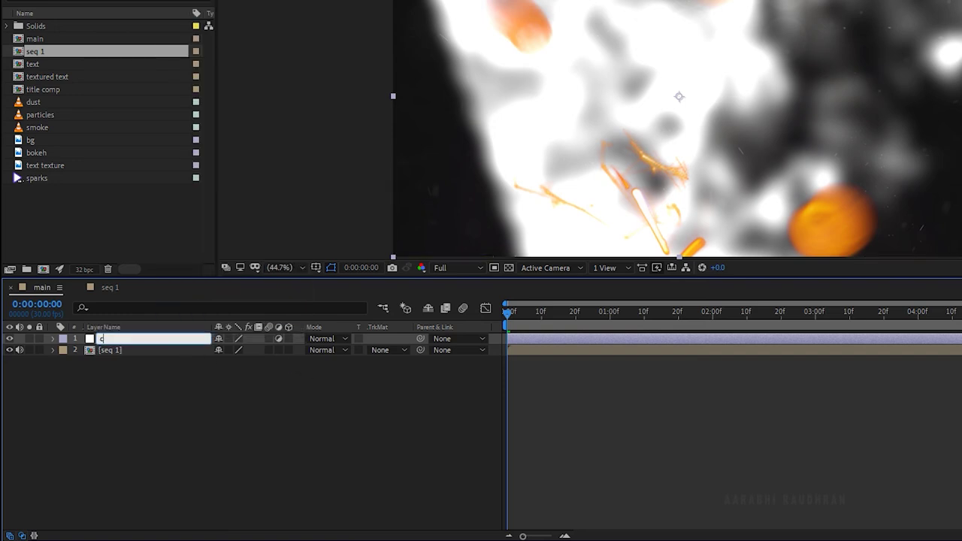
text(ontrast)
key(Return)
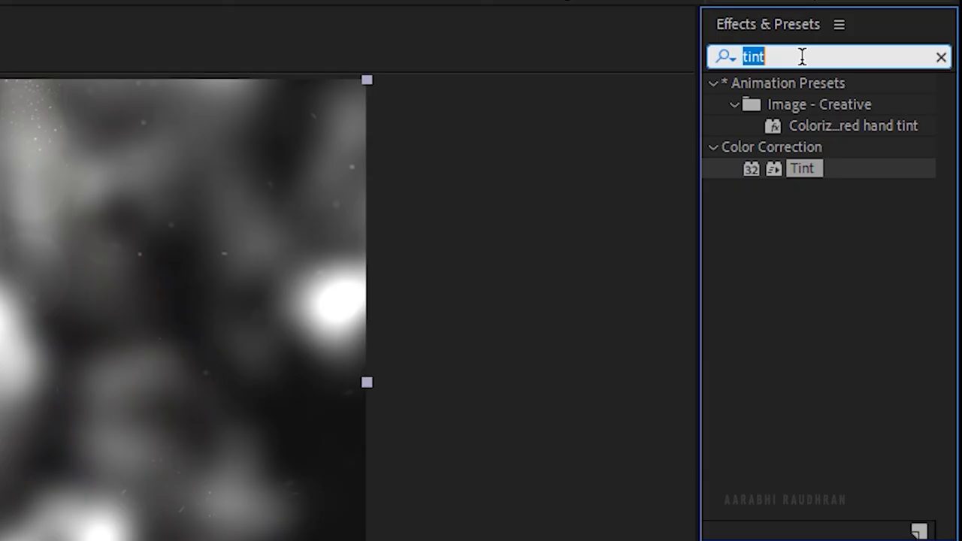
Step: Apply Curves to the contrast layer and shape its RGB curve into a gentle S, raising the highlights and lowering the shadows
text(curve)
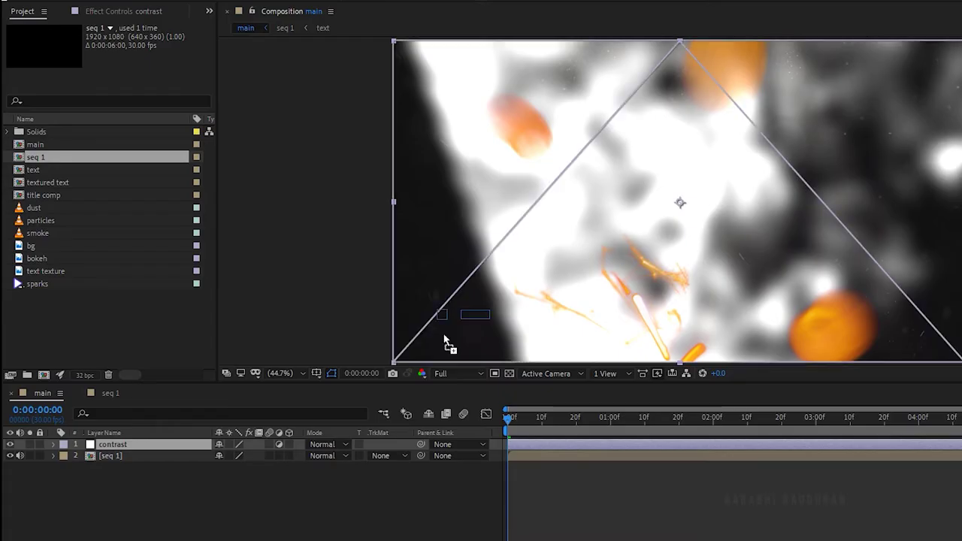
drag(446, 344, 188, 447)
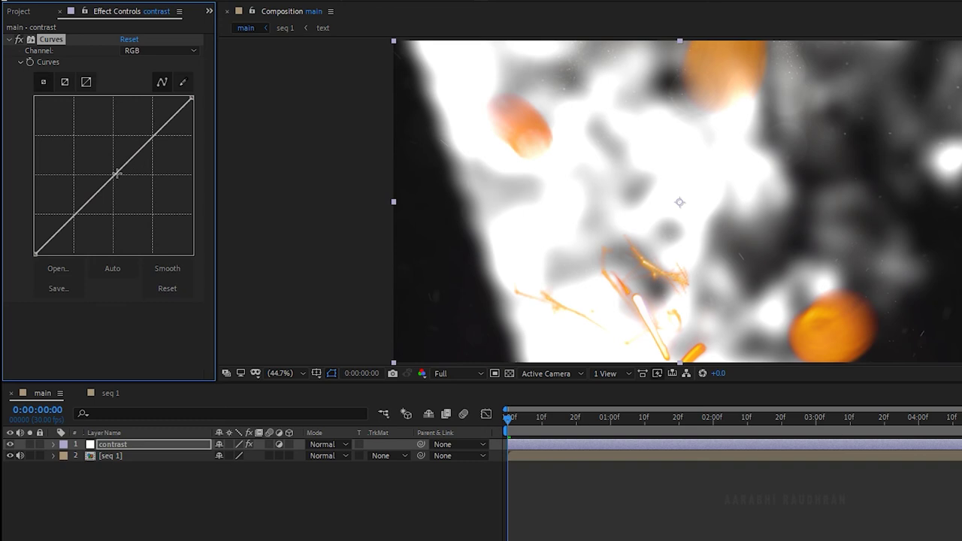
drag(152, 136, 142, 133)
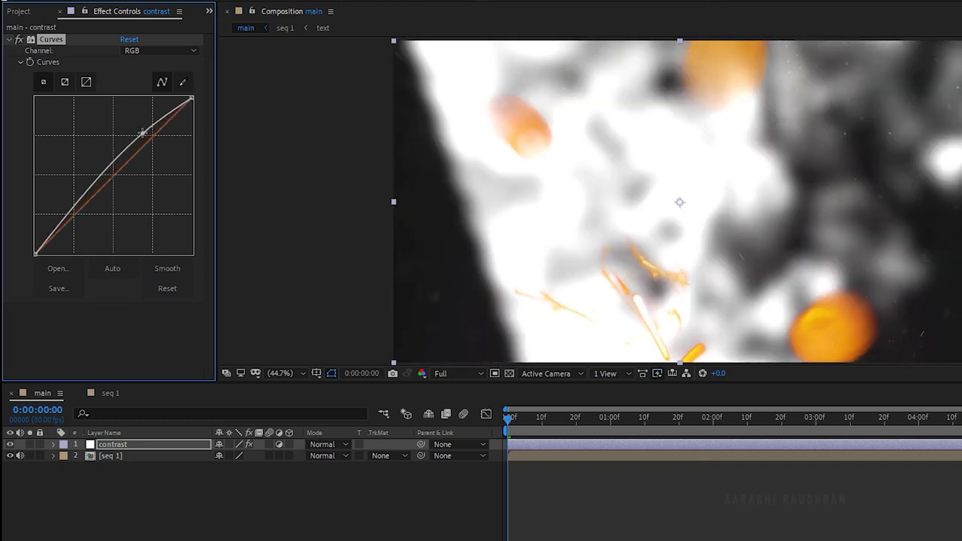
click(848, 420)
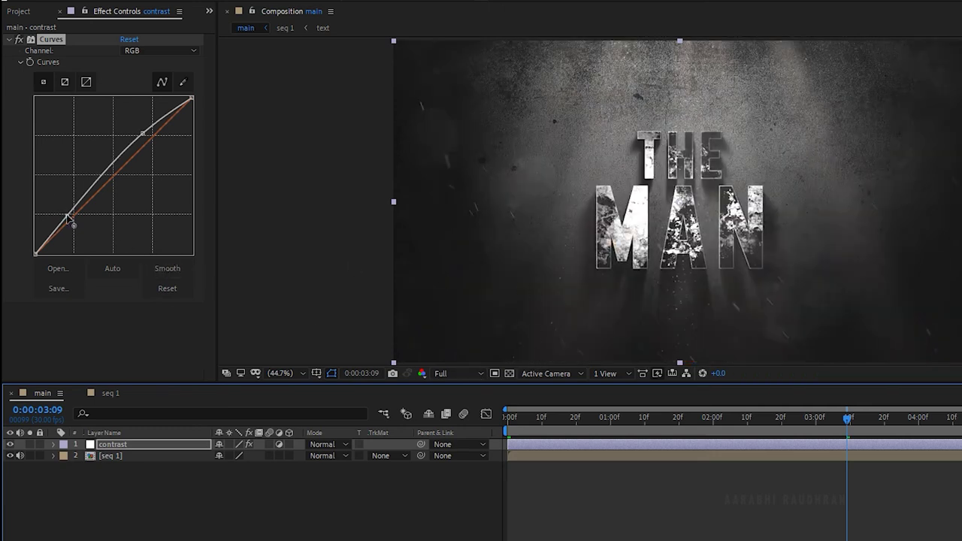
drag(68, 216, 80, 225)
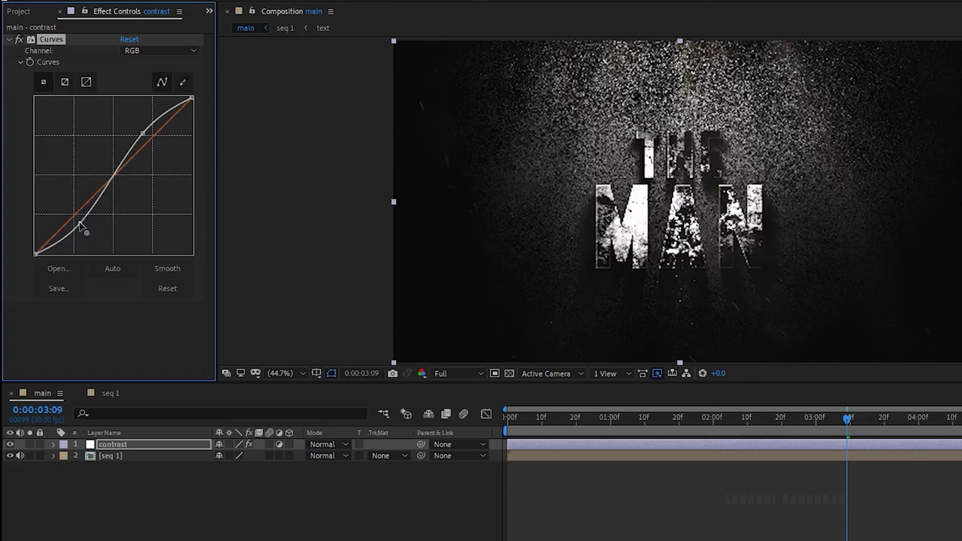
Step: Add another adjustment layer on top of the main composition and rename it cc
right_click(303, 360)
mouse_move(366, 367)
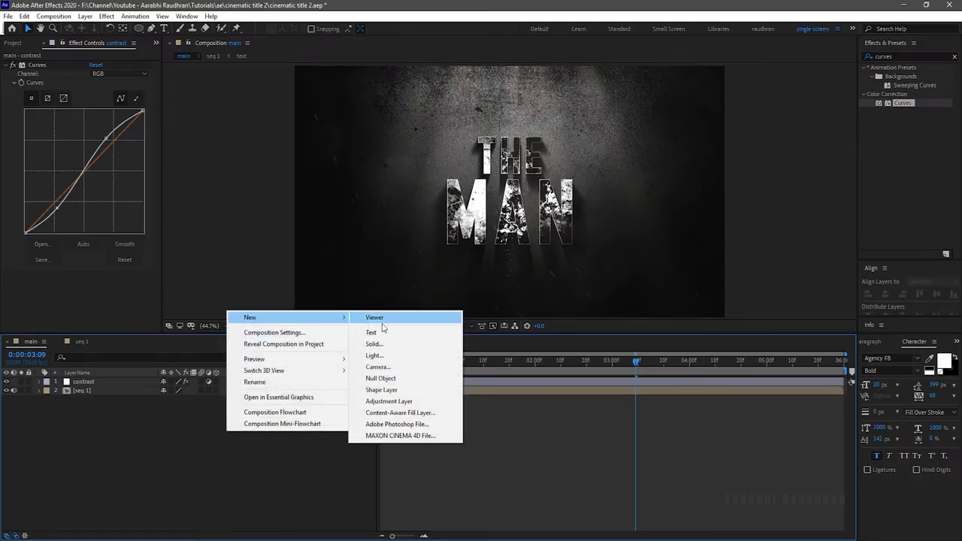
click(390, 400)
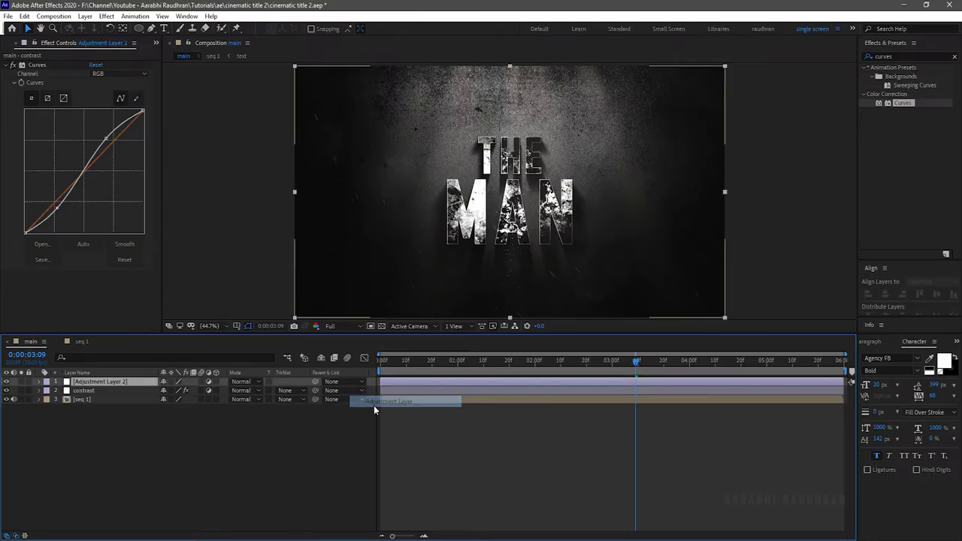
right_click(114, 381)
click(143, 363)
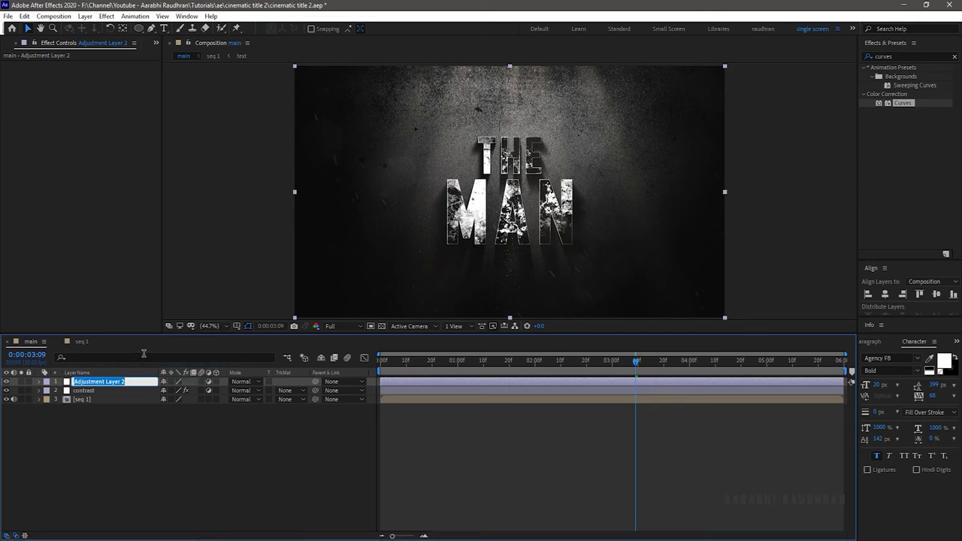
text(cc)
key(Return)
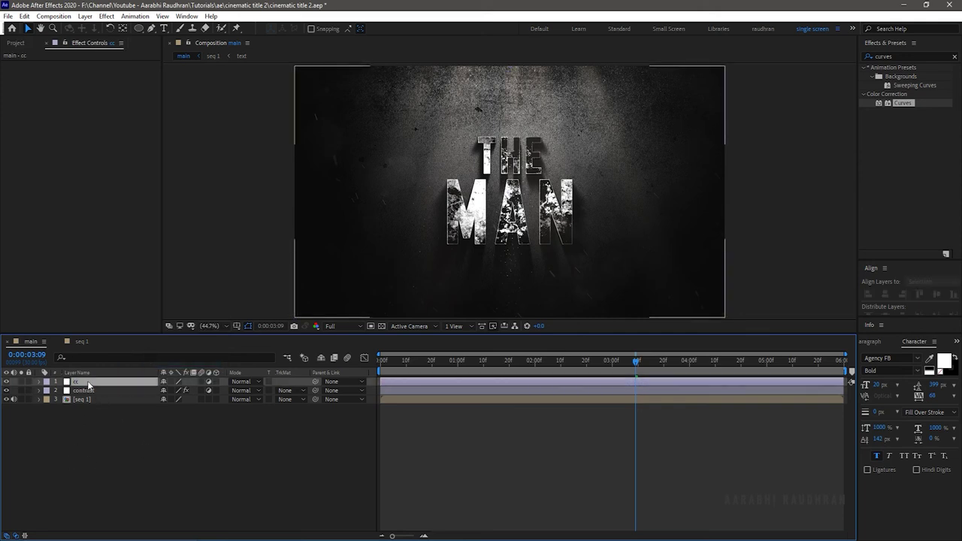
Step: Apply Curves to the cc layer and warm the colors by raising the red curve and lowering the green and blue curves slightly
drag(907, 102, 107, 380)
click(120, 74)
mouse_move(87, 171)
mouse_down()
mouse_move(79, 161)
mouse_move(91, 169)
mouse_up()
click(124, 107)
click(120, 74)
click(124, 120)
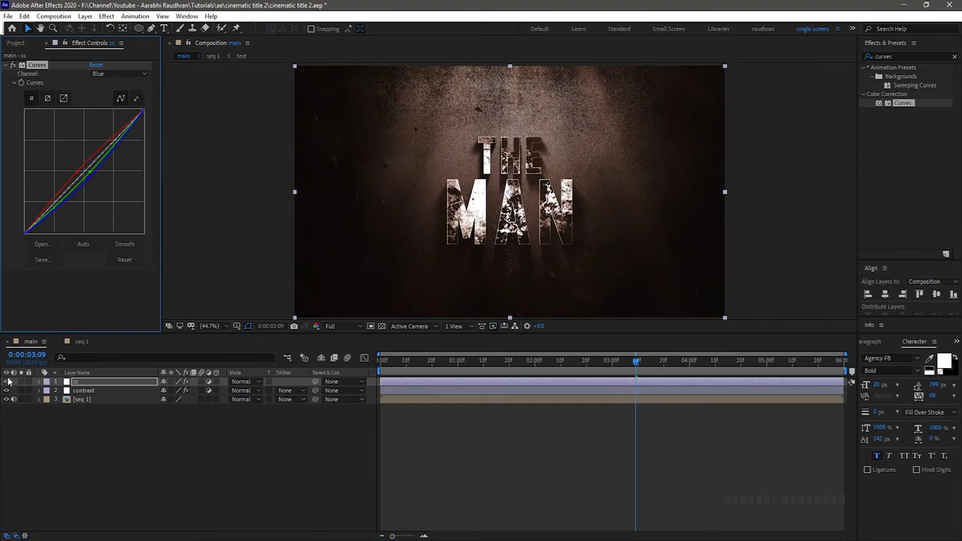
Step: Create a white 1920 x 1080 px solid named 4 color in the main composition
click(420, 440)
right_click(176, 474)
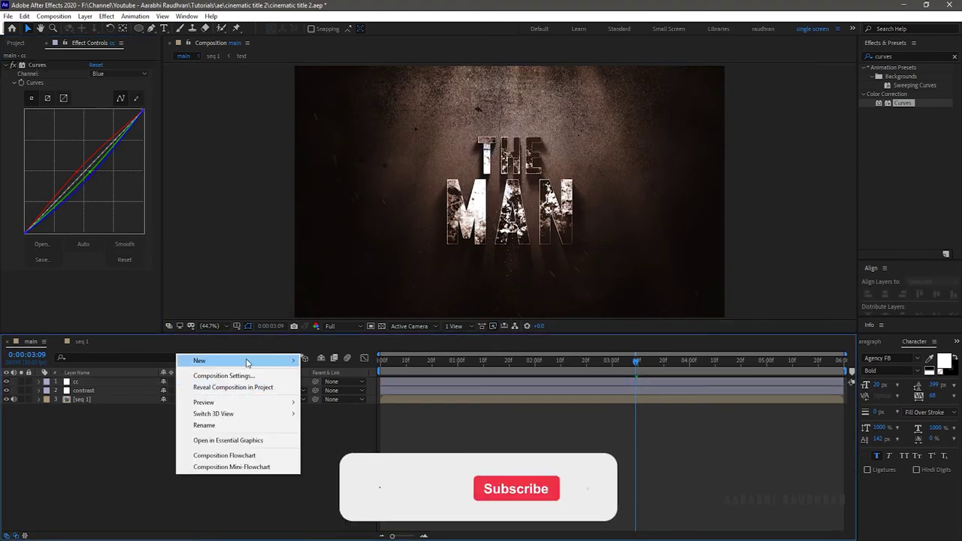
mouse_move(247, 363)
click(399, 386)
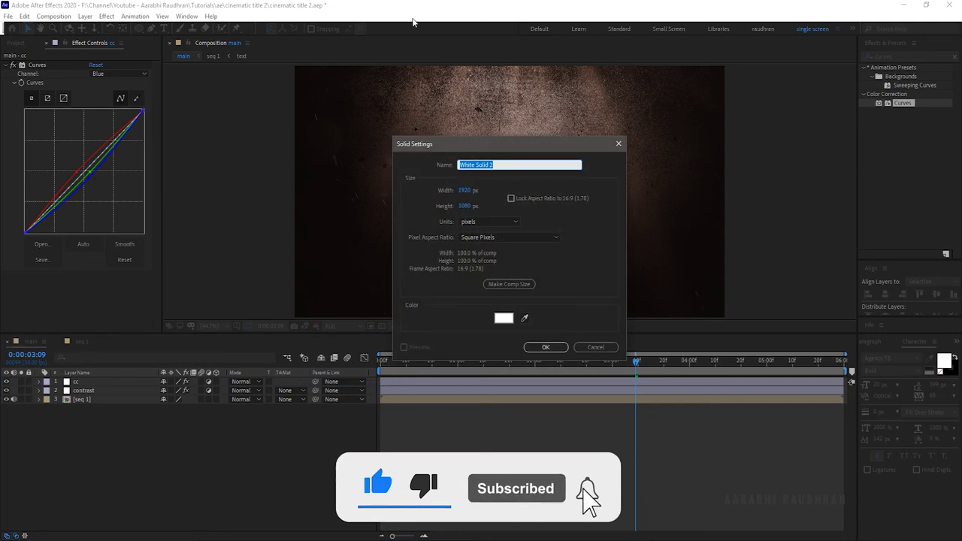
text(4 colo)
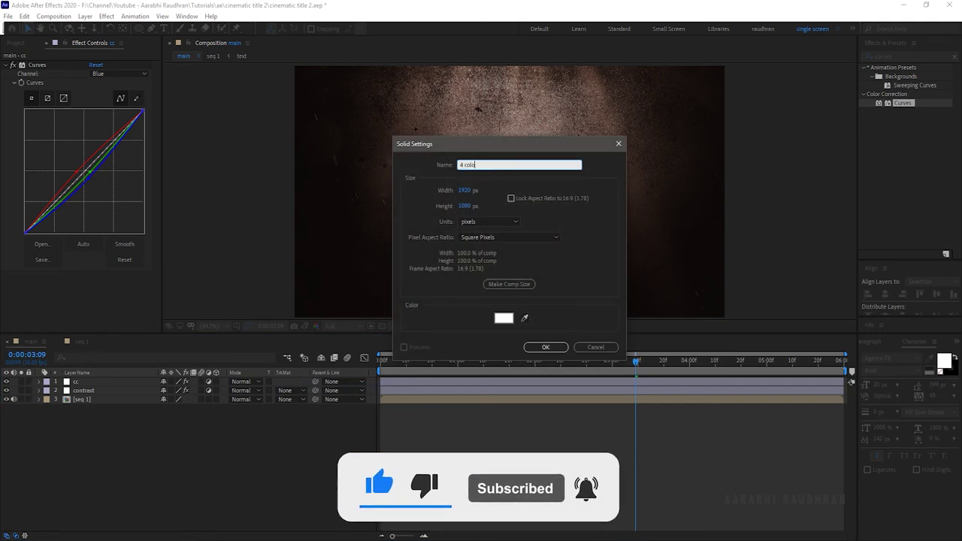
key(Return)
Step: Apply the 4-Color Gradient effect to the 4 color solid
click(899, 51)
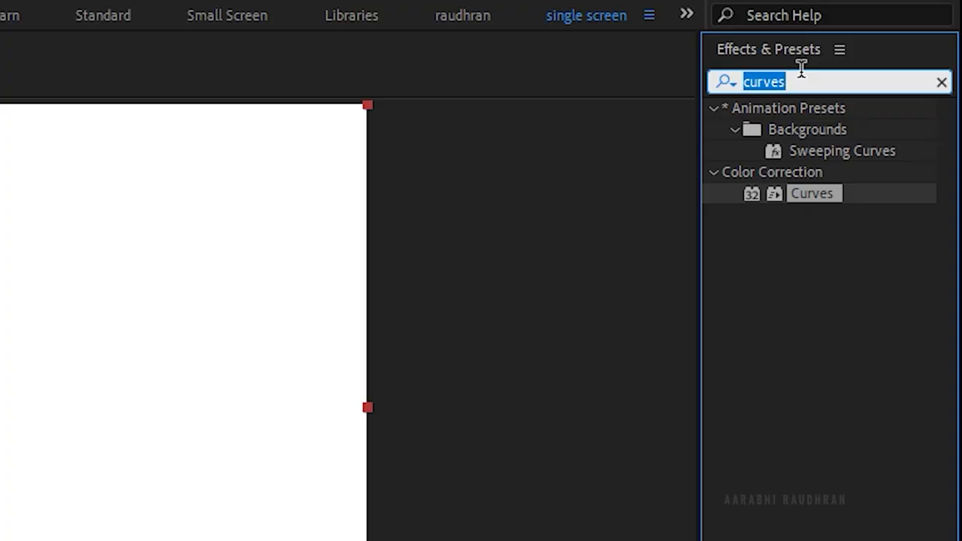
text(4)
drag(862, 319, 124, 388)
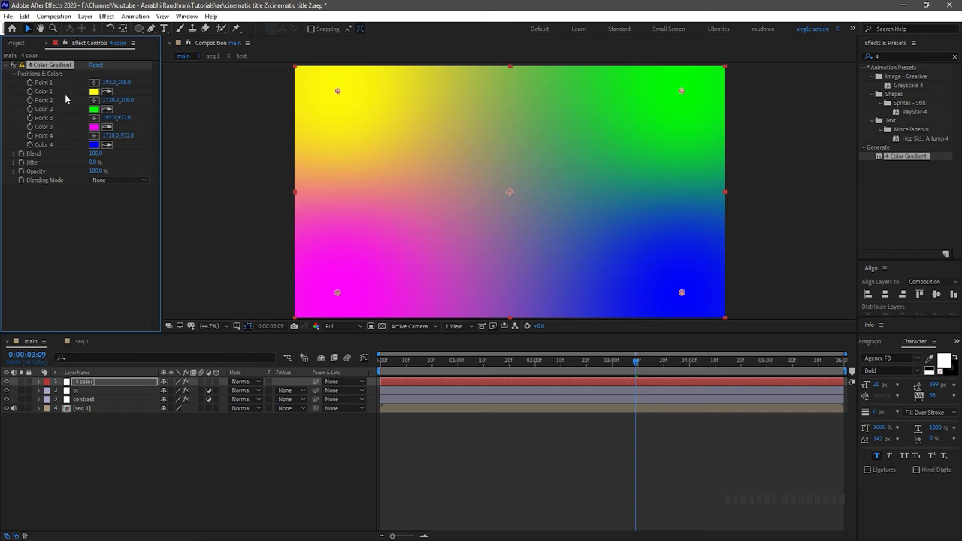
Step: Move the four gradient points outside the frame's corners, to about (-252, -144), (2192, -160), (-244, 1228) and (2208, 1232)
click(209, 325)
click(225, 407)
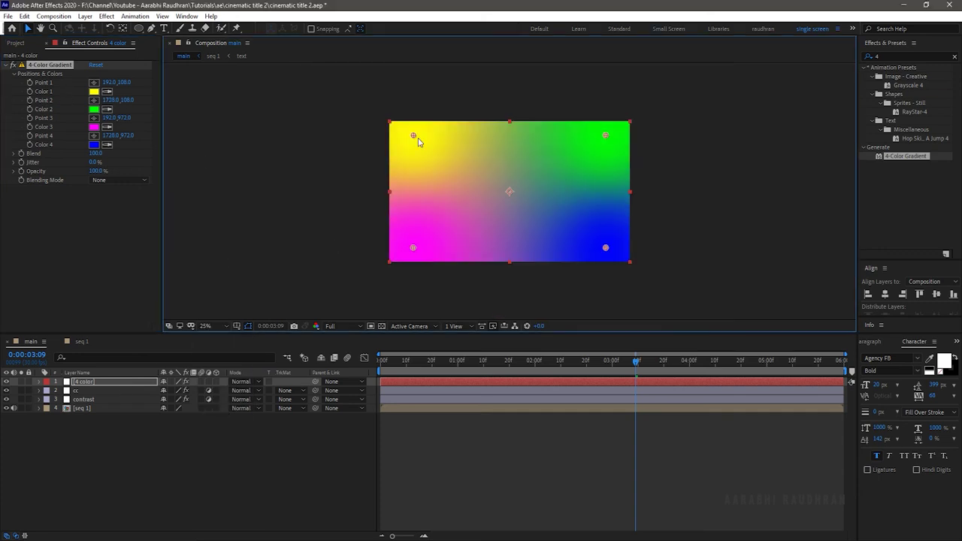
drag(405, 136, 357, 106)
drag(605, 137, 665, 99)
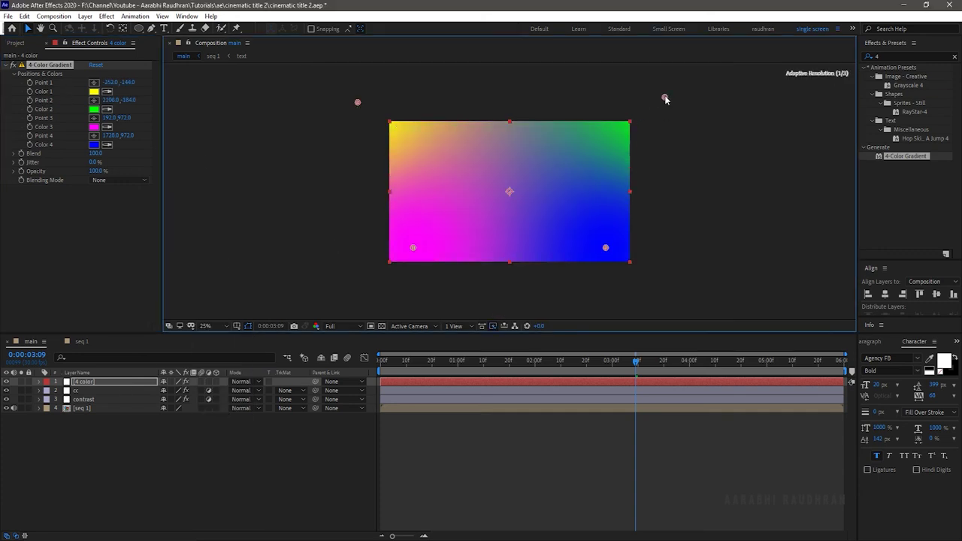
drag(605, 248, 656, 284)
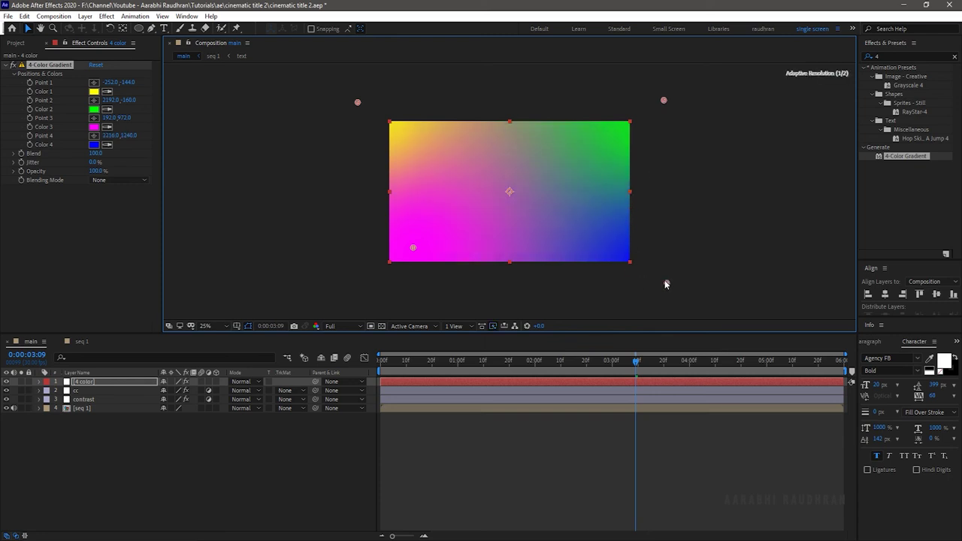
drag(411, 248, 362, 282)
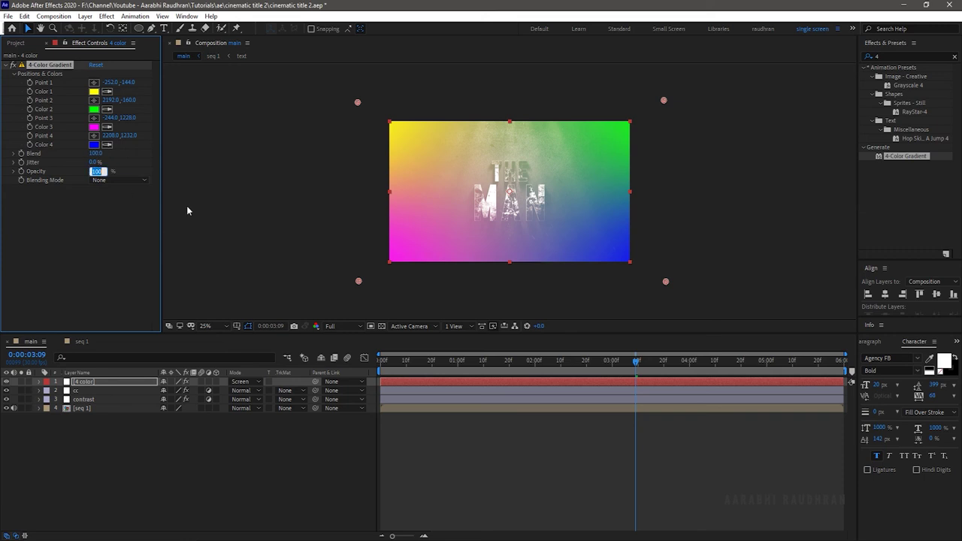
Step: Set the 4 color layer's mode to Screen and the gradient effect's opacity to 5%
text(5)
key(Return)
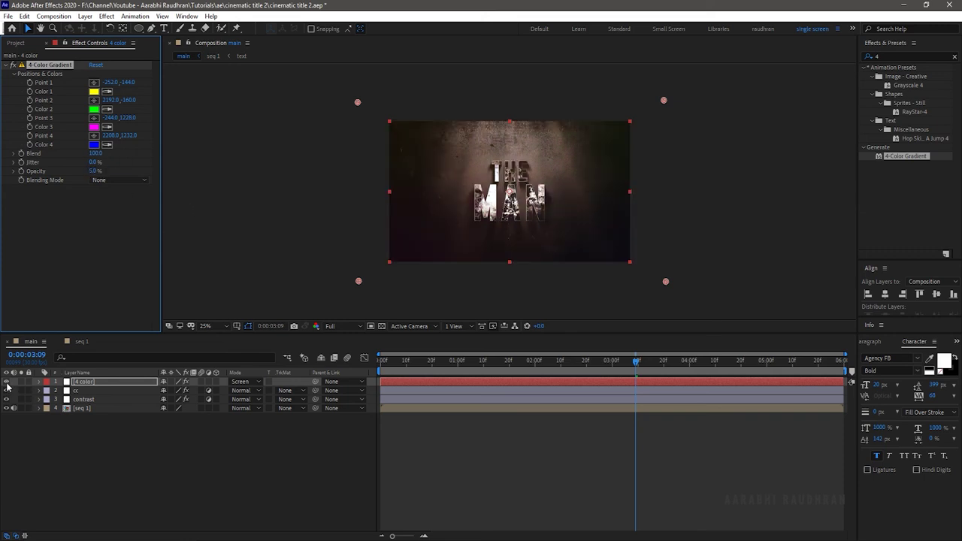
click(608, 470)
Step: Preview the graded main composition from its start
key(Home)
key(space)
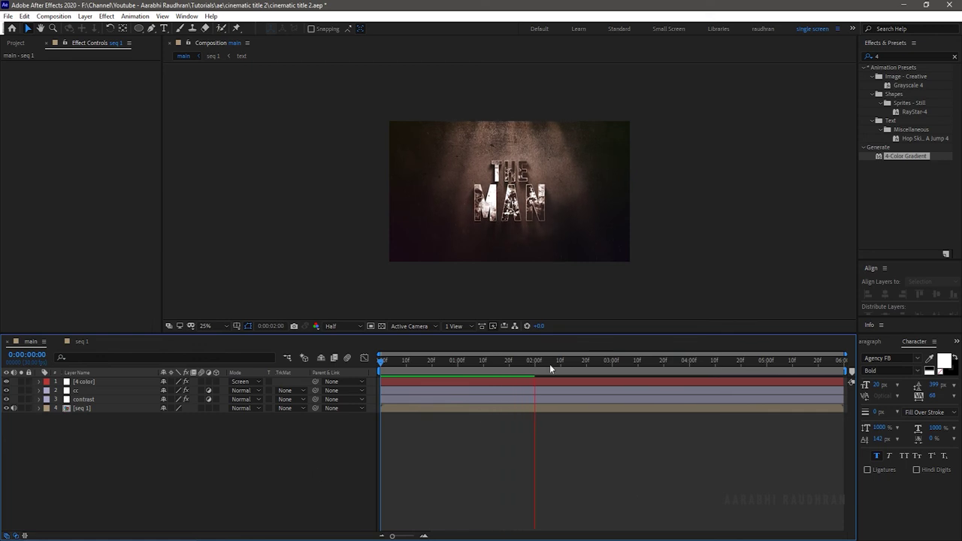
drag(379, 373, 368, 376)
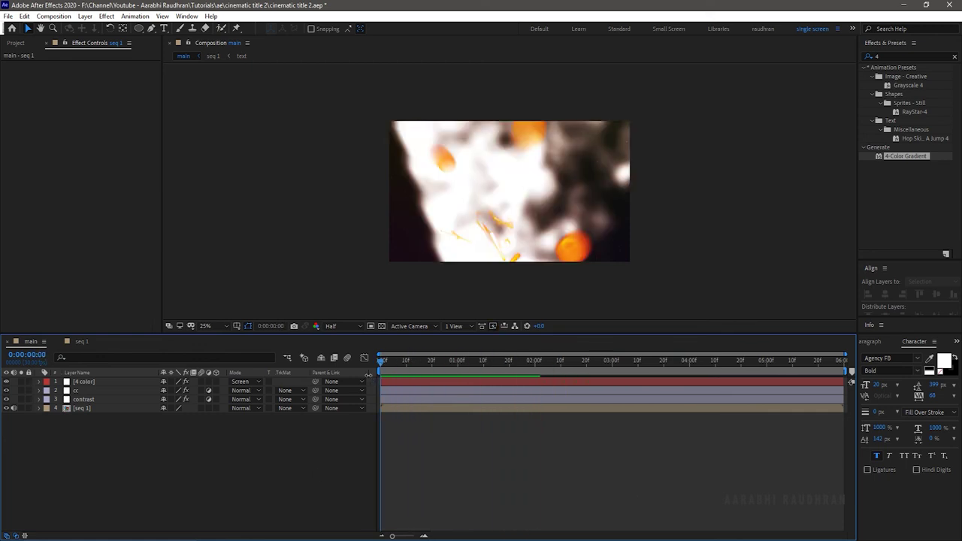
key(space)
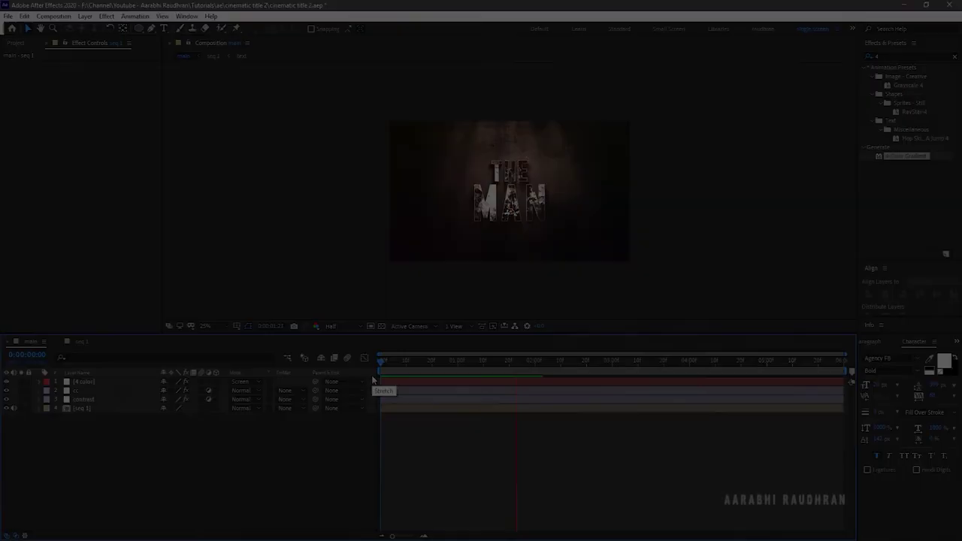